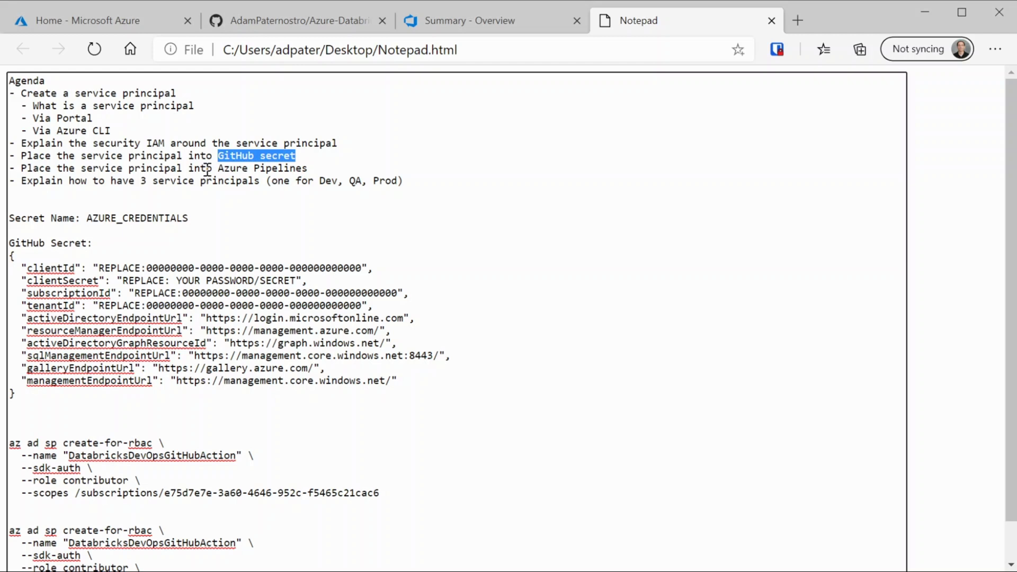
# - Review the agenda entries on Azure Pipelines, creating a service principal, what a service principal is, and the portal method
pyautogui.moveTo(218, 168); pyautogui.dragTo(339, 168)
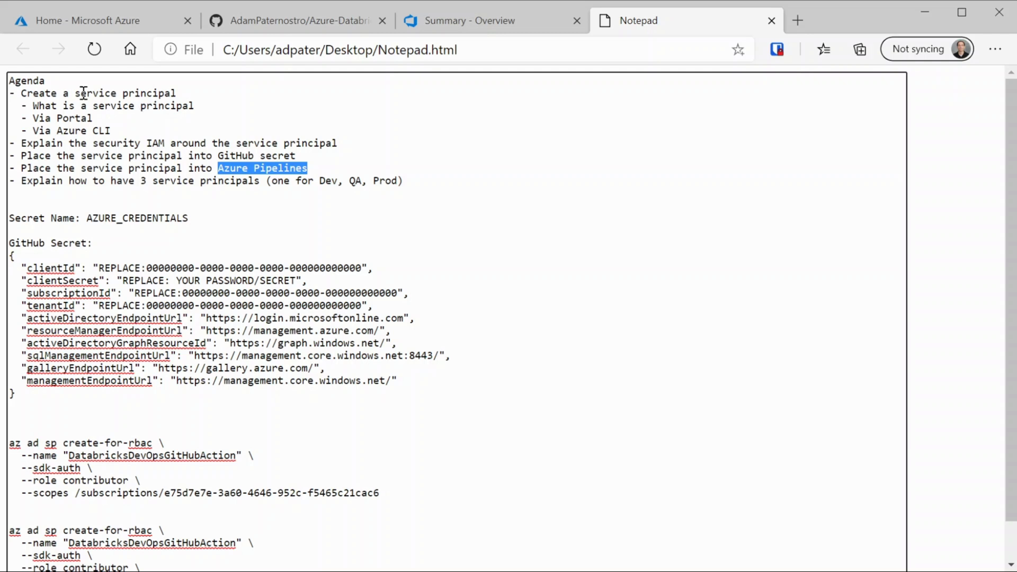
pyautogui.moveTo(21, 93); pyautogui.dragTo(239, 91)
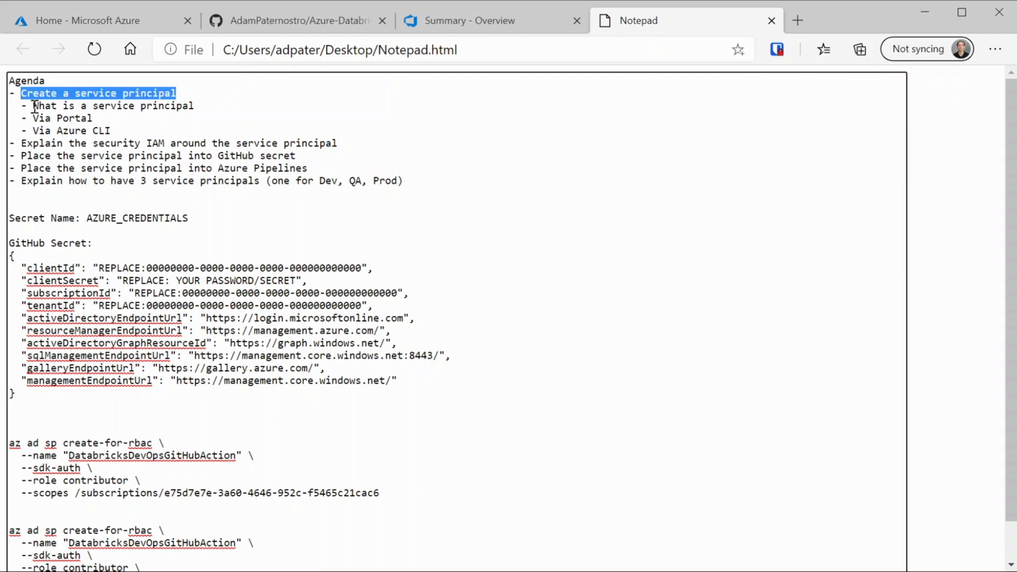
pyautogui.moveTo(33, 106); pyautogui.dragTo(210, 103)
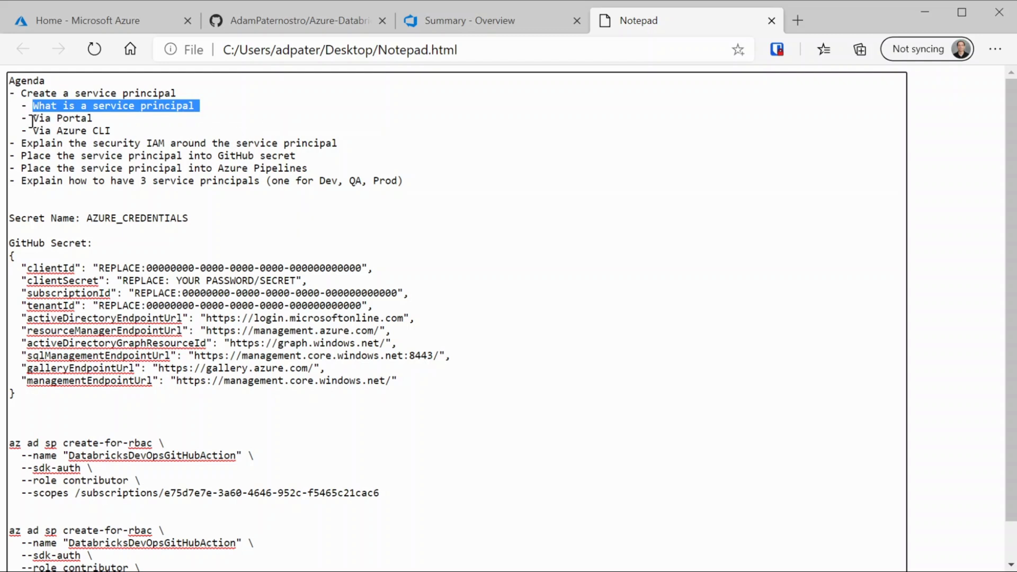
pyautogui.moveTo(33, 119); pyautogui.dragTo(115, 122)
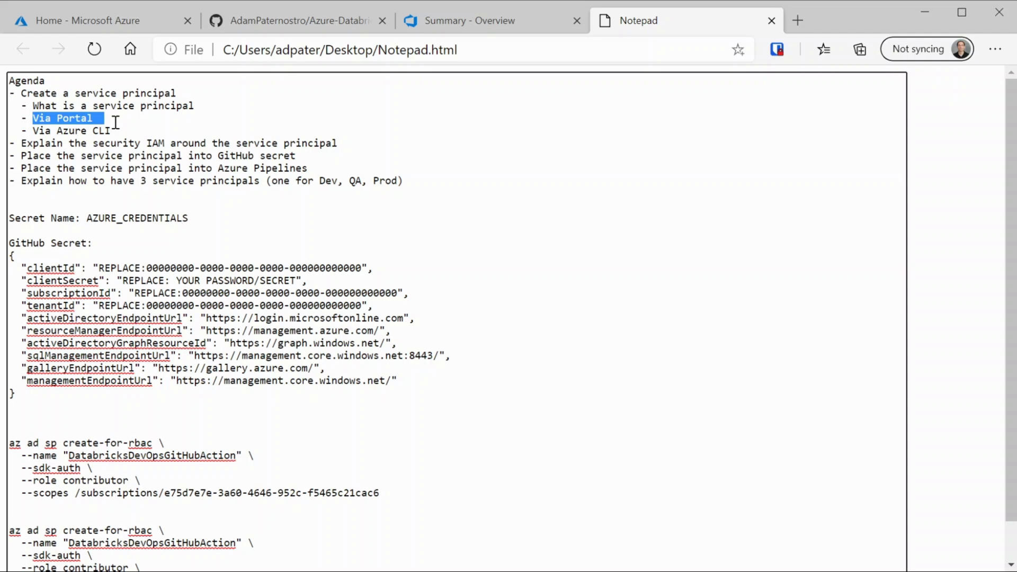
# - Switch to the Azure portal and start a new app registration in Azure Active Directory
pyautogui.click(83, 24)
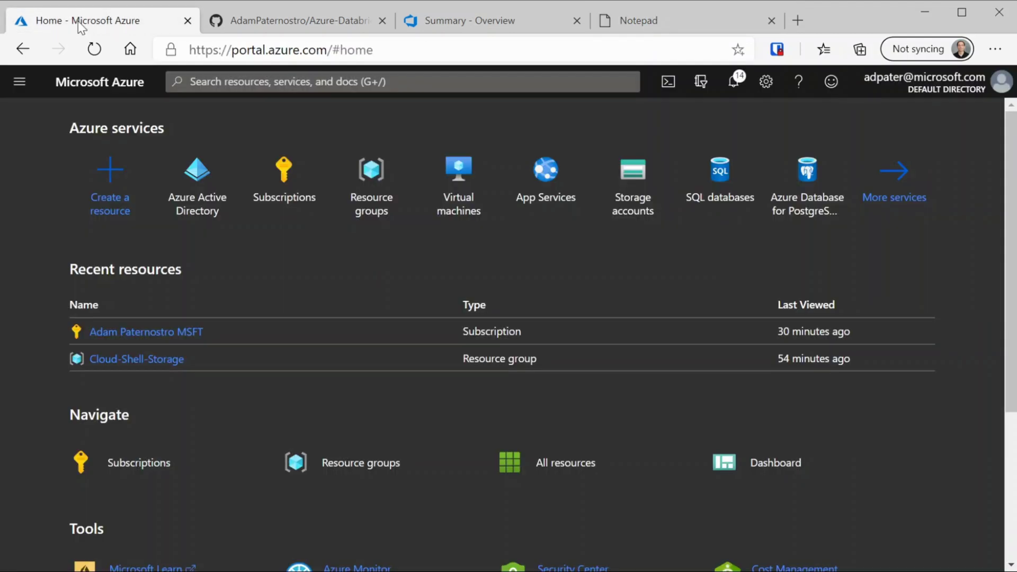
pyautogui.click(192, 194)
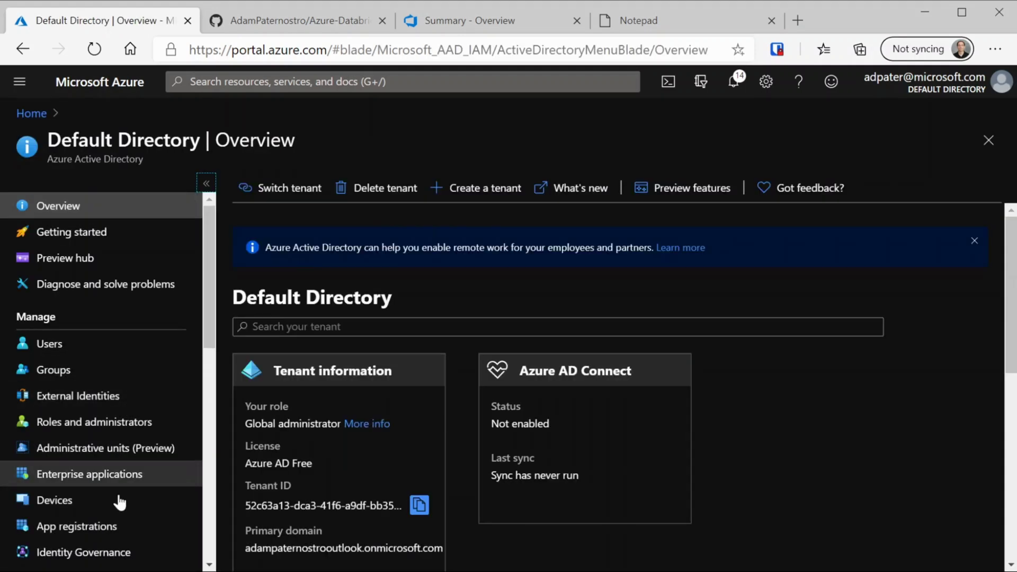
pyautogui.scroll(-1, 93, 518)
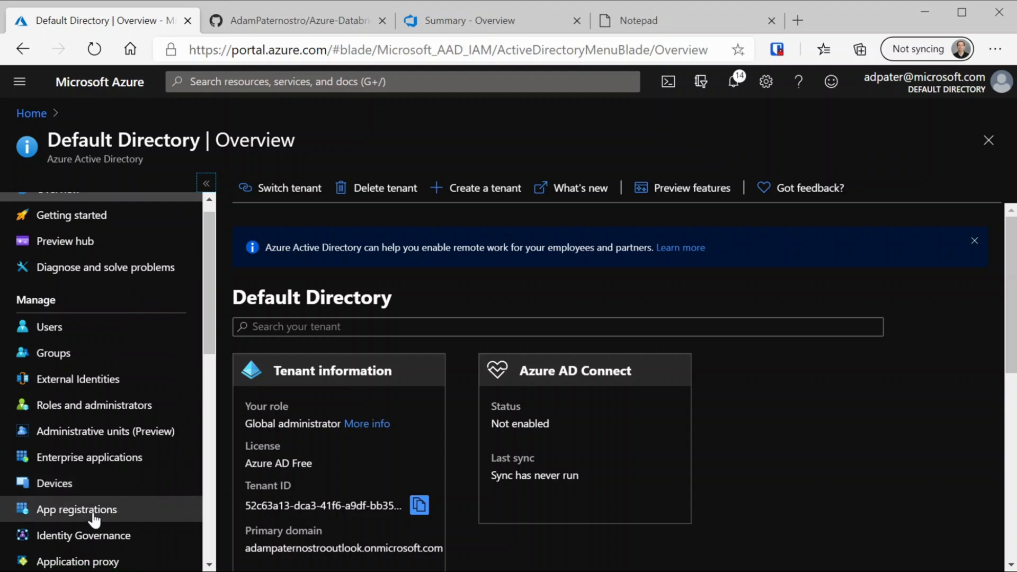
pyautogui.click(93, 516)
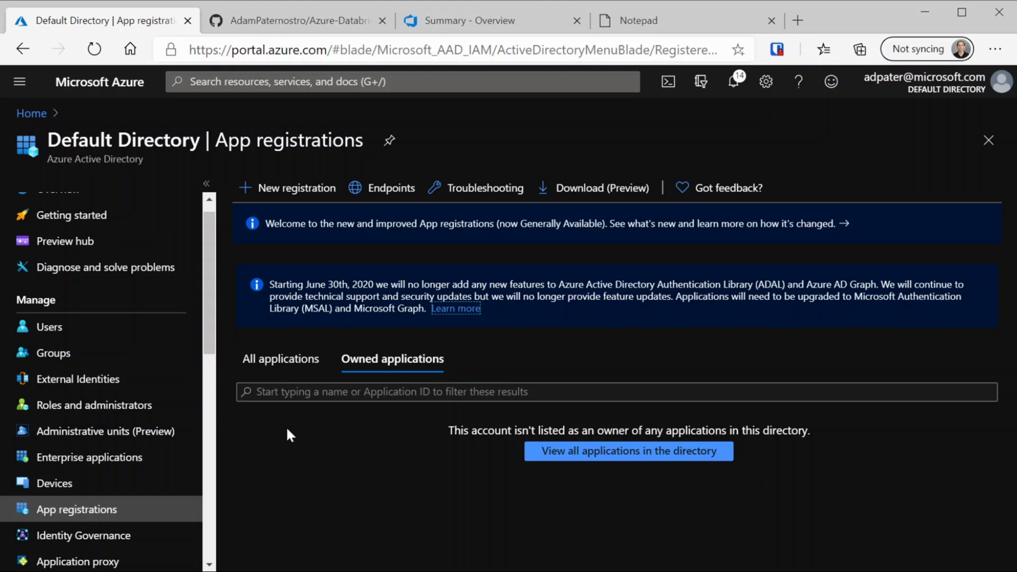
pyautogui.click(295, 190)
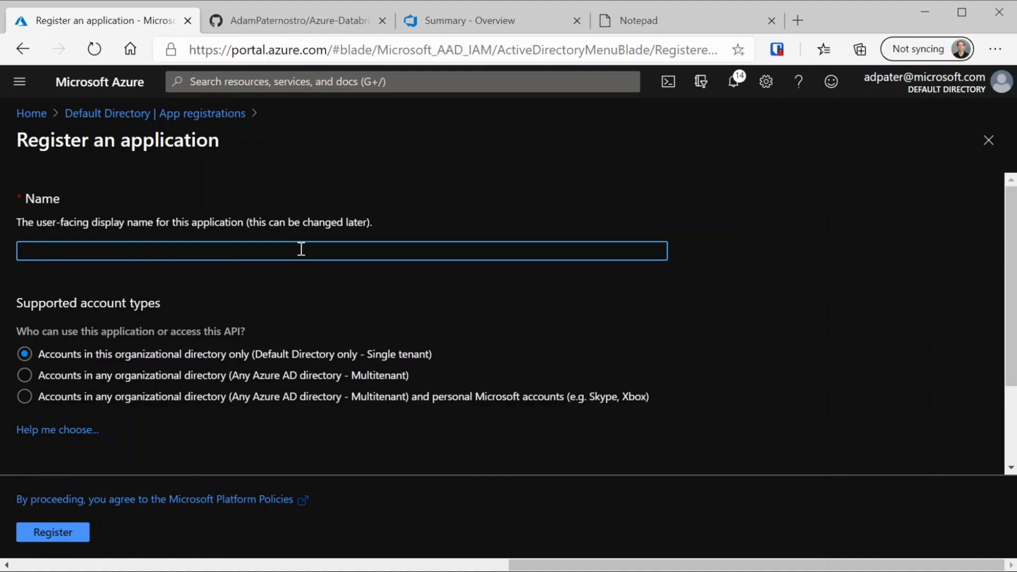
# - Register a single-tenant application named DatabricksDevOpsGitHubAction, taking the name from the az command in the Notepad page and leaving the redirect URI empty
pyautogui.click(619, 24)
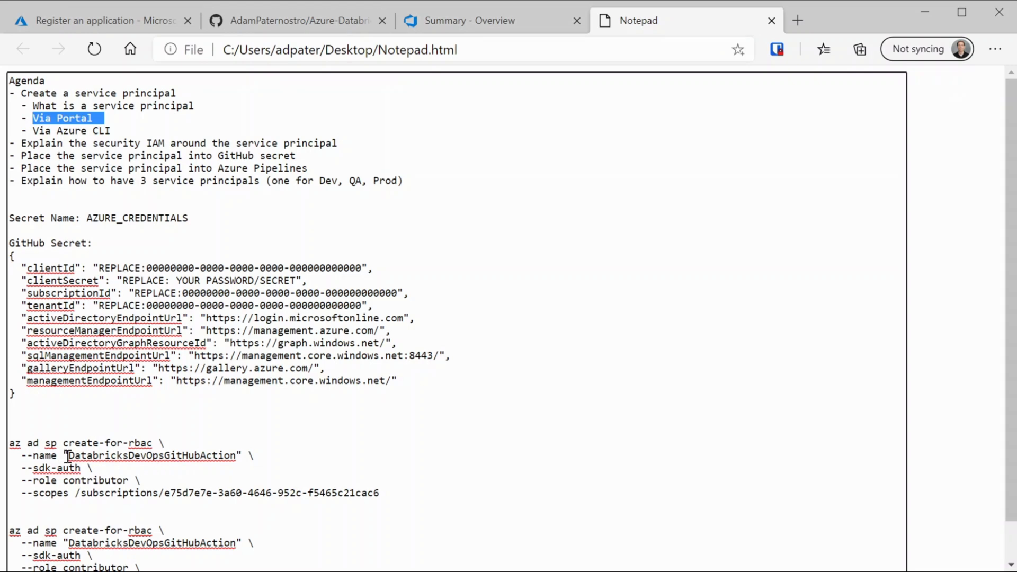
pyautogui.moveTo(68, 455); pyautogui.dragTo(240, 455)
pyautogui.hotkey('ctrl', 'c')
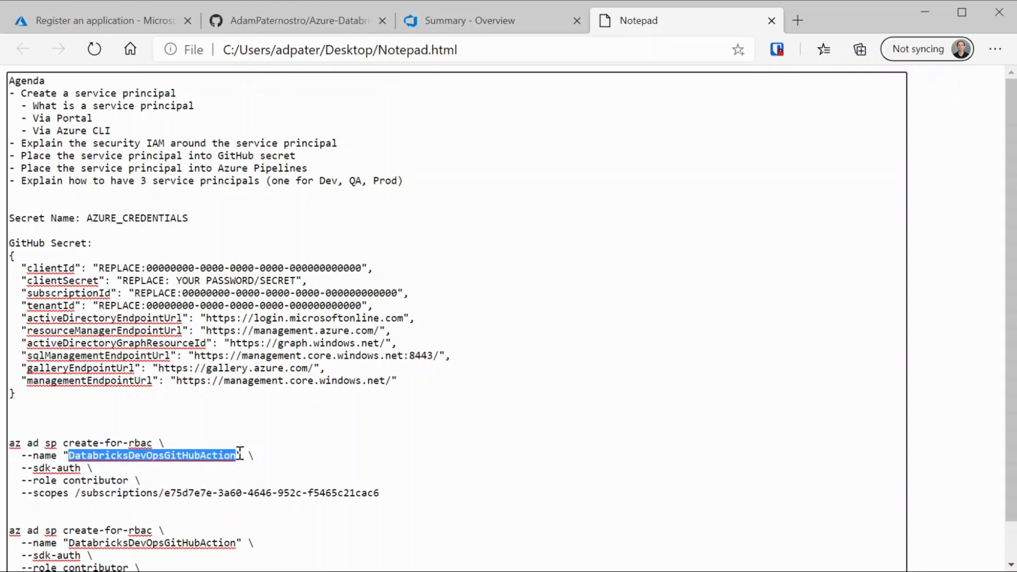
pyautogui.click(131, 21)
pyautogui.hotkey('ctrl', 'v')
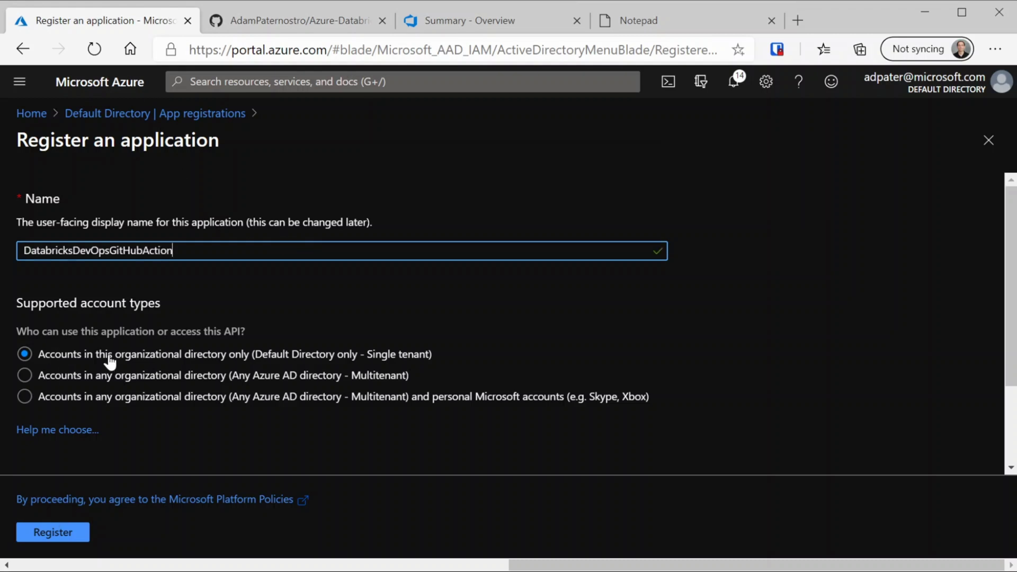
pyautogui.scroll(-2, 113, 477)
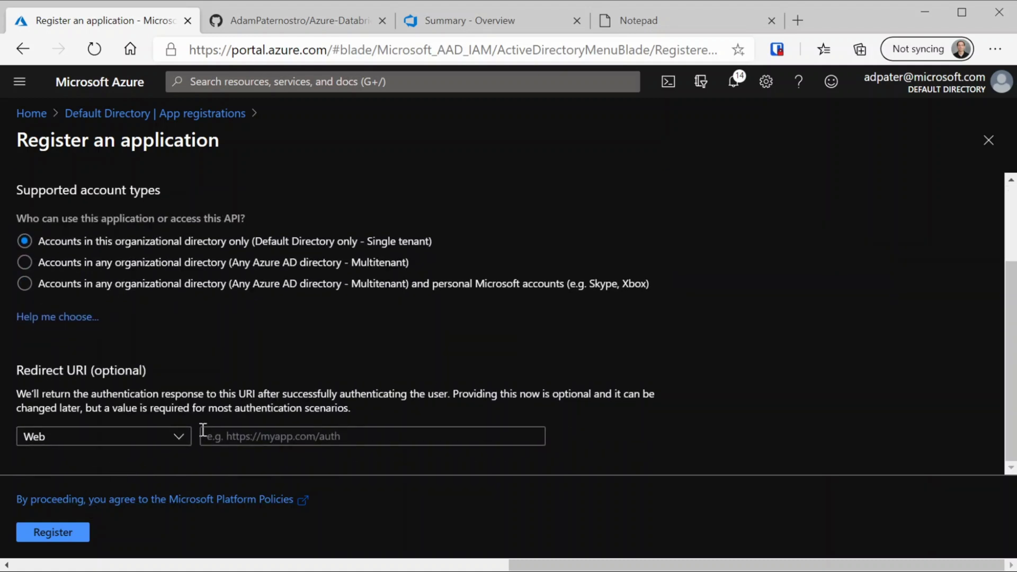
pyautogui.click(53, 534)
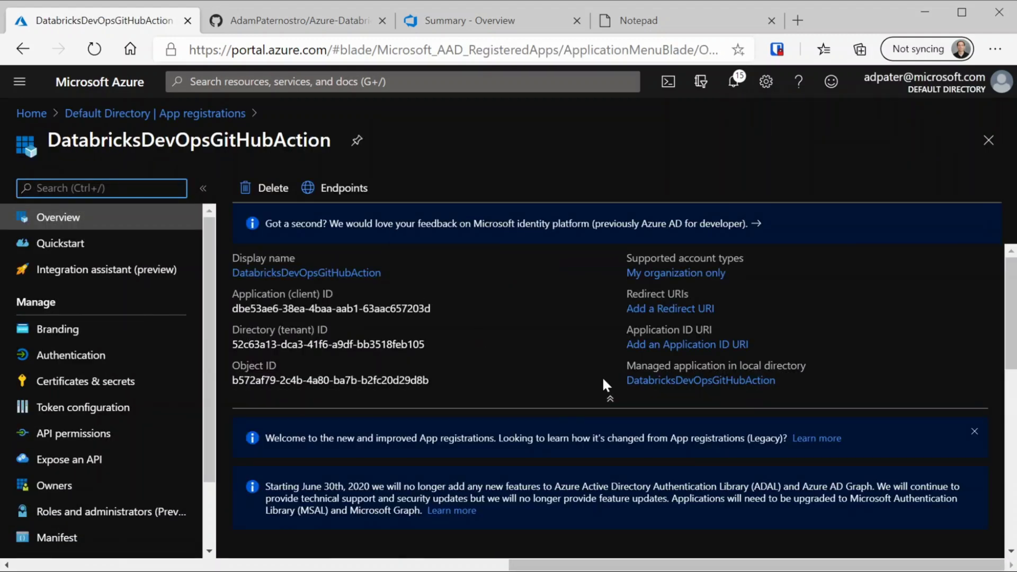
# - Dismiss the App registrations welcome notice and look over the new application's overview details
pyautogui.click(974, 431)
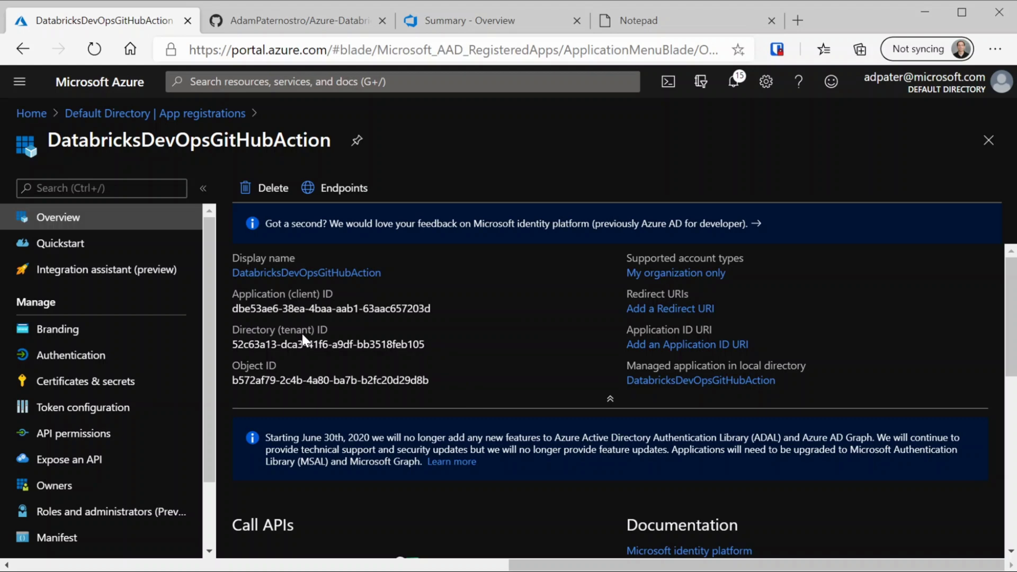
pyautogui.scroll(-3, 303, 338)
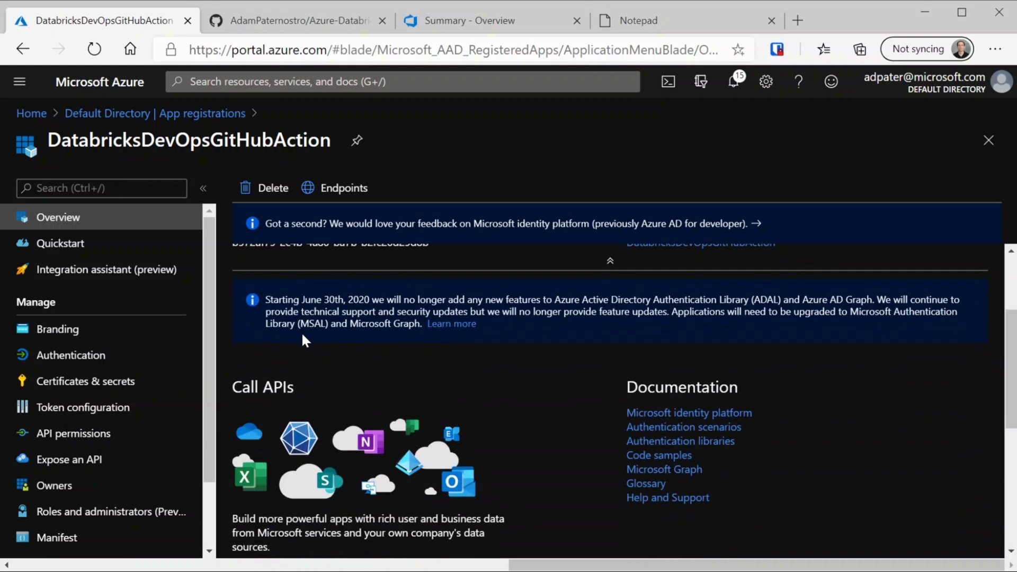
pyautogui.scroll(3, 302, 336)
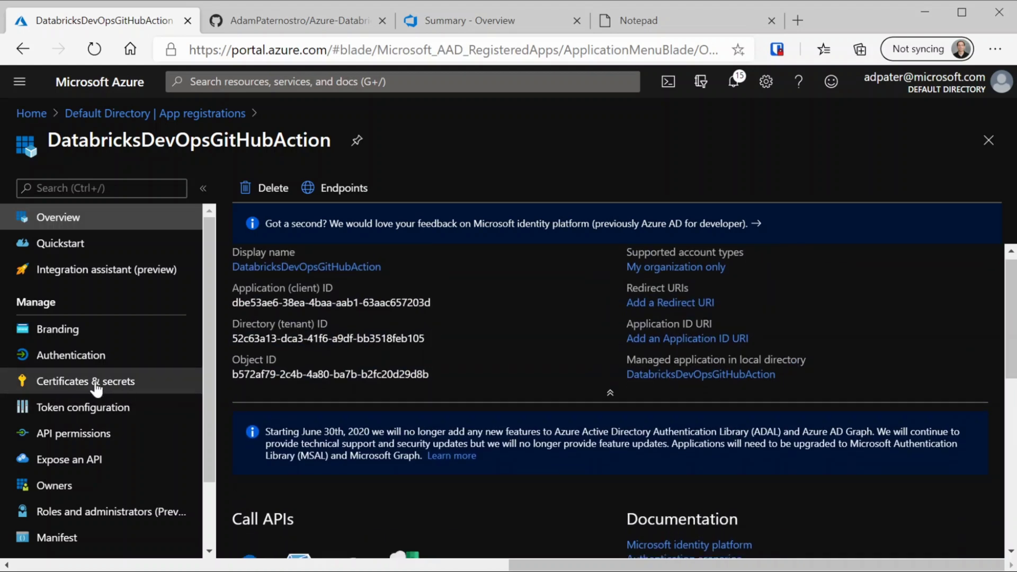
# - Add a client secret to the application with the description DevOps and an expiry of Never
pyautogui.click(95, 385)
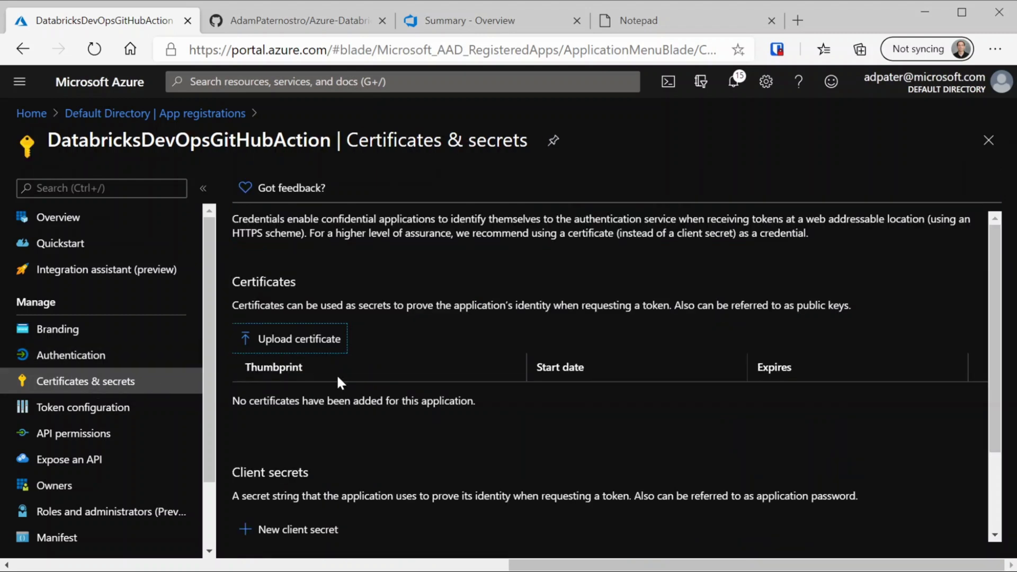
pyautogui.scroll(-2, 336, 374)
pyautogui.click(290, 421)
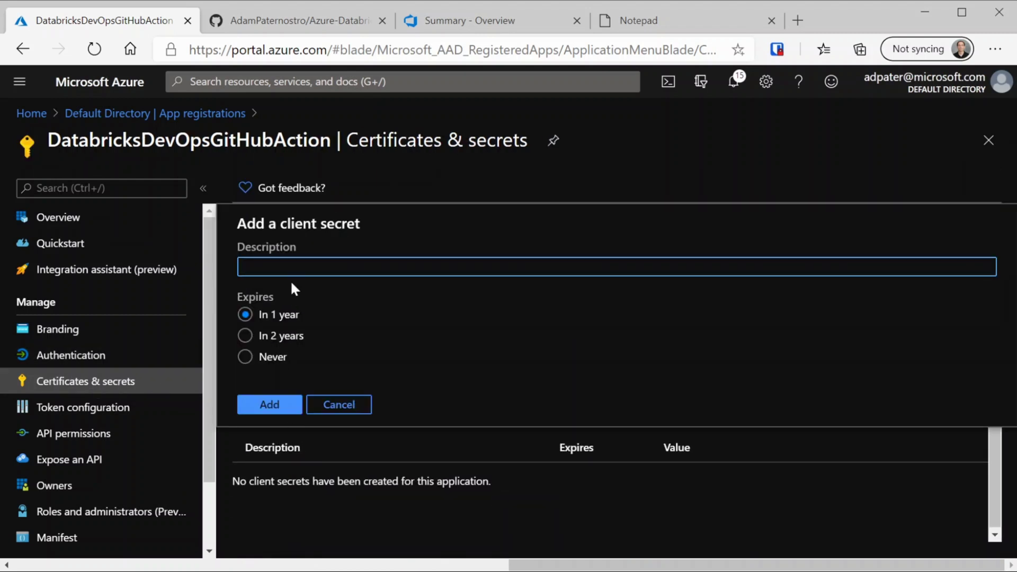
pyautogui.click(297, 268)
pyautogui.write('DevOps')
pyautogui.click(273, 357)
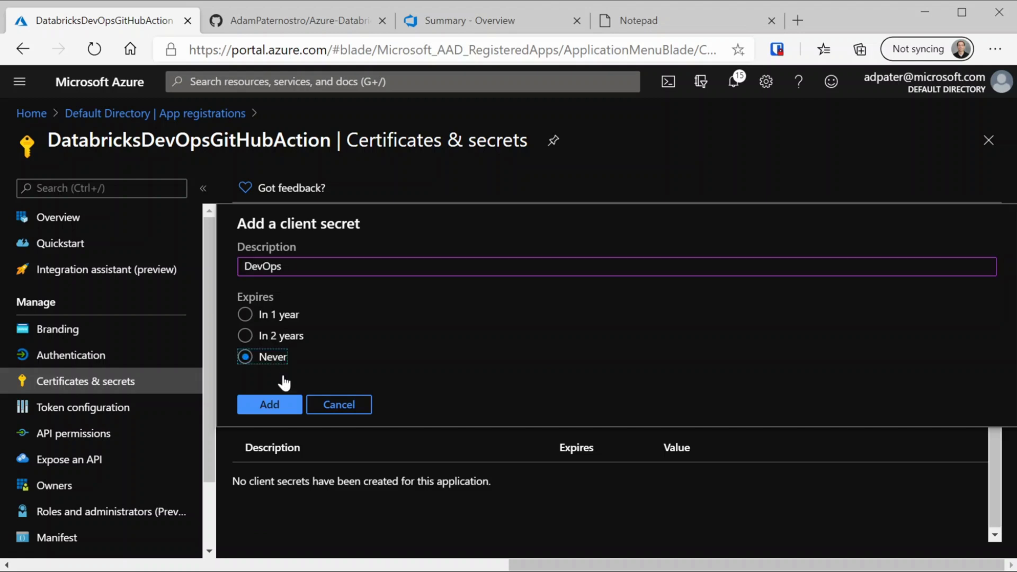
pyautogui.click(290, 408)
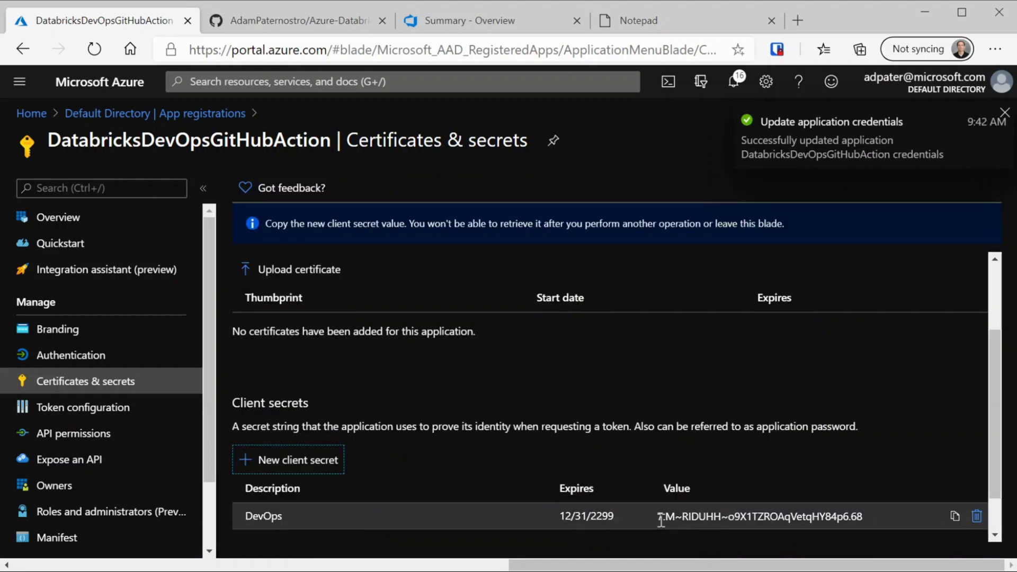
# - Copy the DevOps client secret value into the Notepad page below the agenda and label it "Secret:"
pyautogui.click(661, 519)
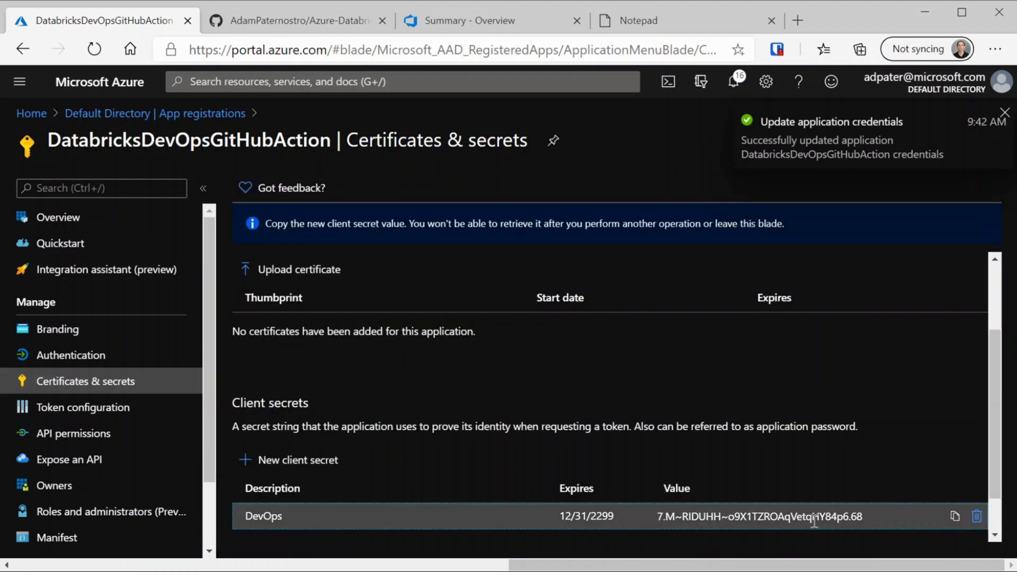
pyautogui.click(957, 523)
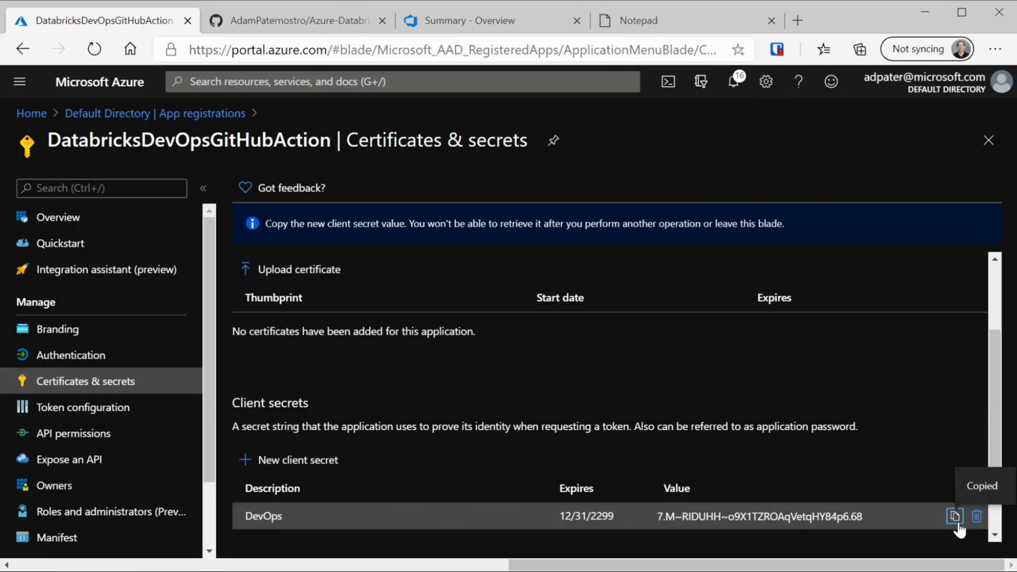
pyautogui.click(662, 24)
pyautogui.click(93, 198)
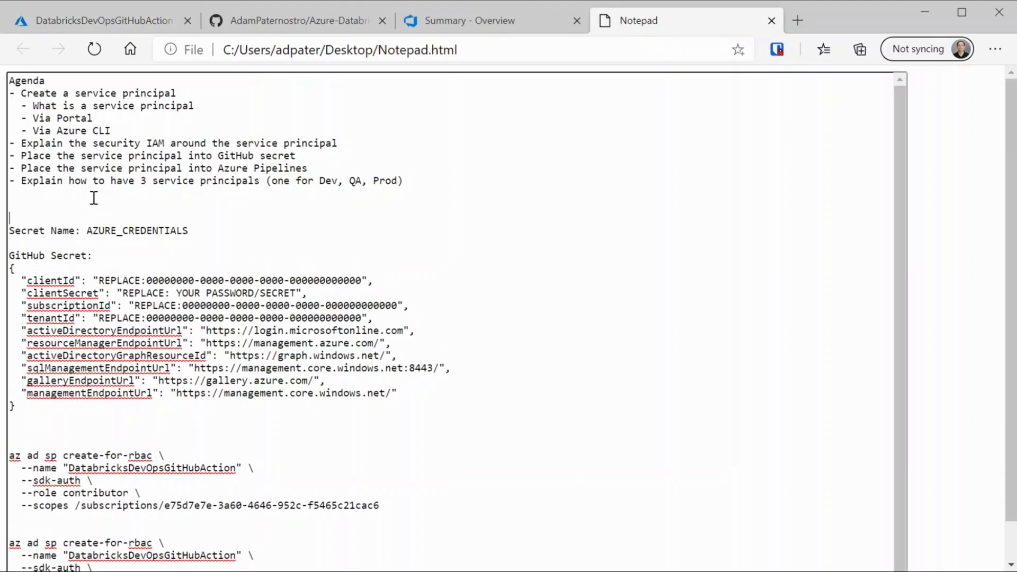
pyautogui.hotkey('ctrl', 'v')
pyautogui.press('Return')
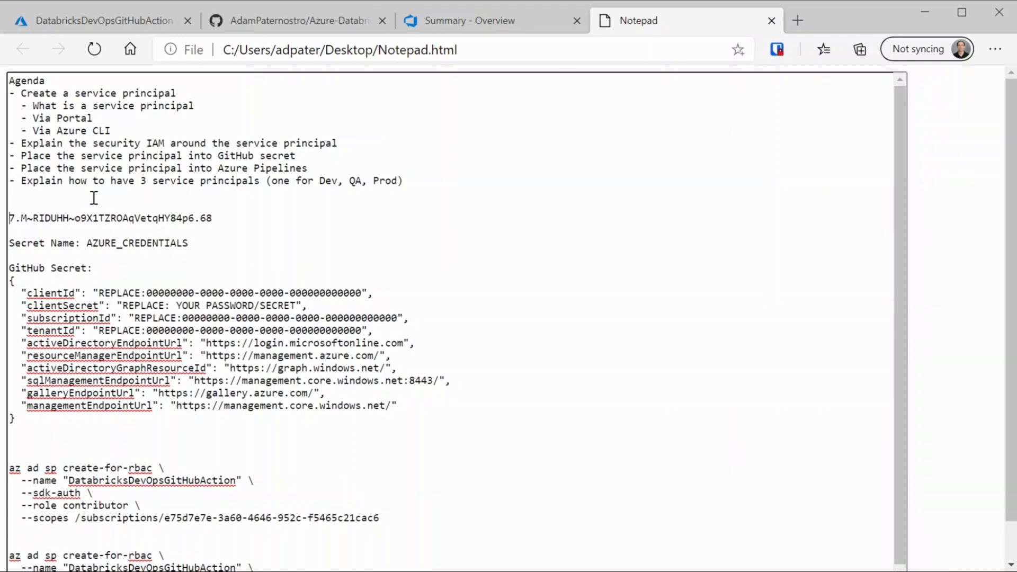
pyautogui.write('Secret:')
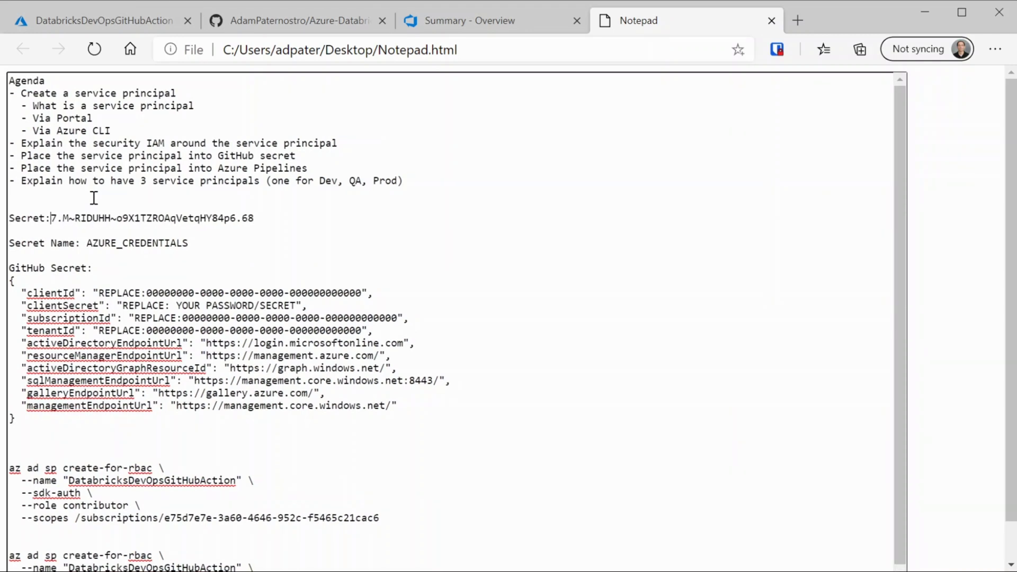
# - Copy the application (client) ID from the app's overview into the Notepad page above the secret, labelled "Client id:"
pyautogui.click(132, 20)
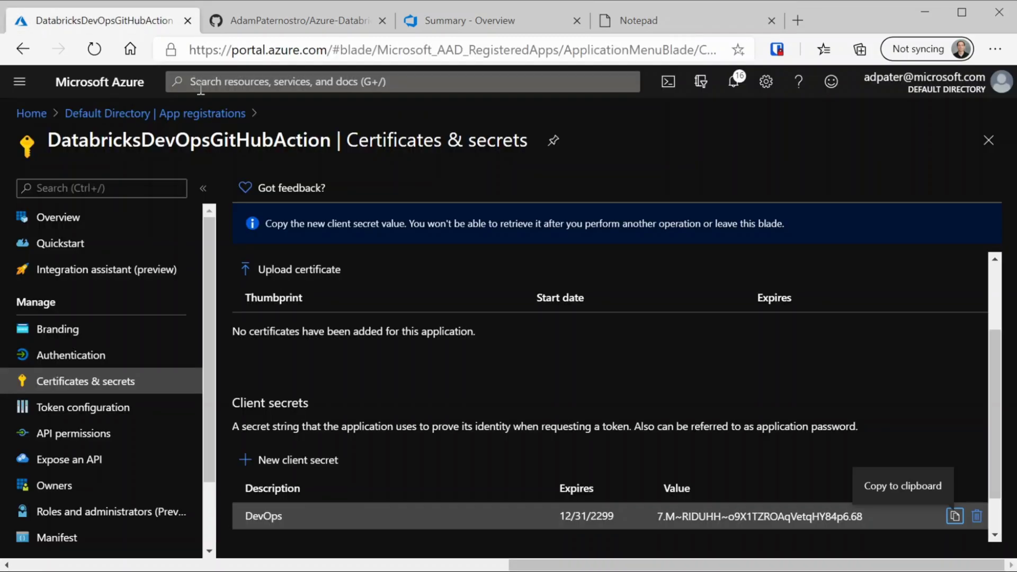
pyautogui.click(59, 219)
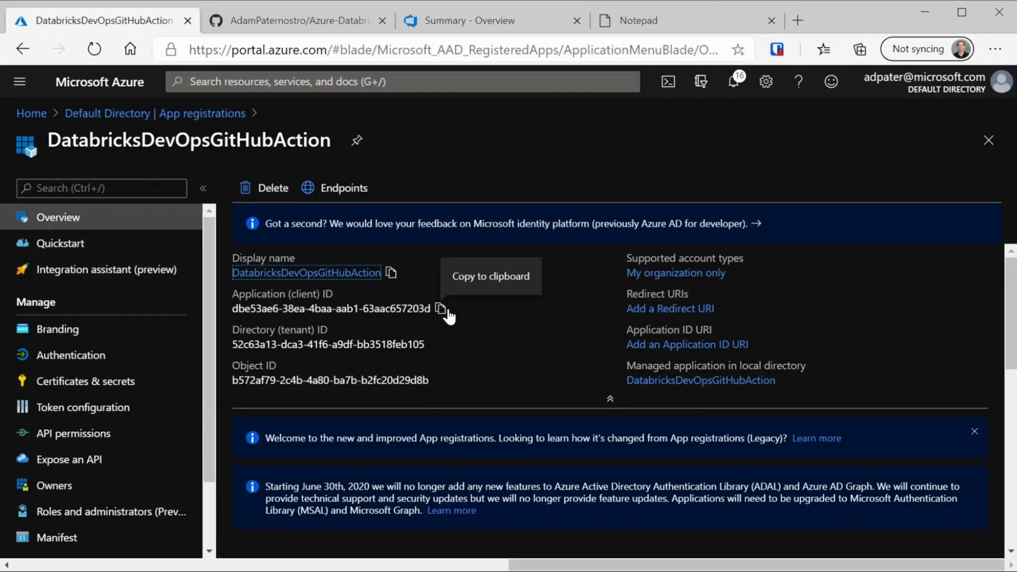
pyautogui.click(440, 308)
pyautogui.click(654, 22)
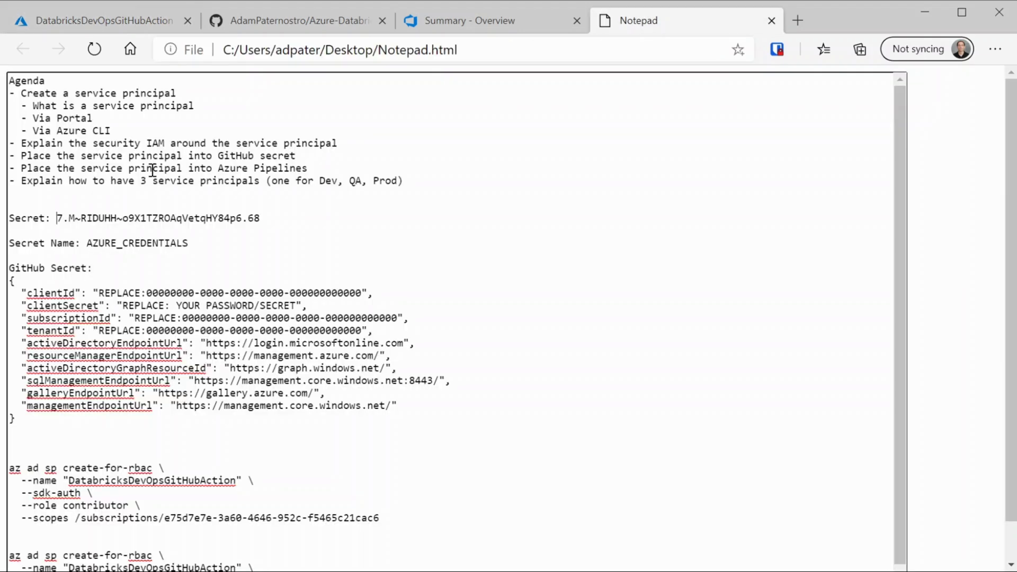
pyautogui.click(122, 199)
pyautogui.press('Return')
pyautogui.write('Cient id:')
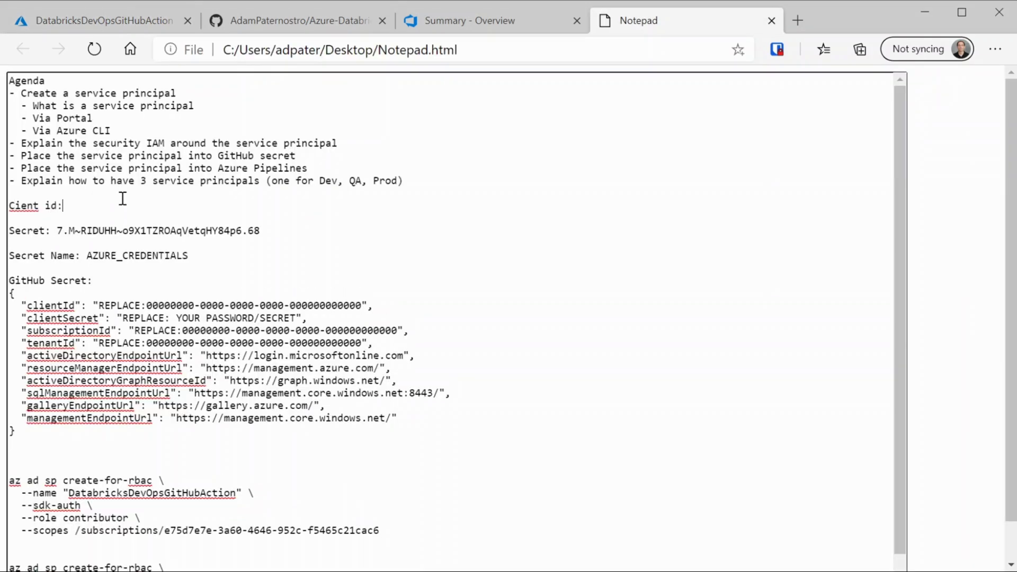
pyautogui.hotkey('ctrl', 'v')
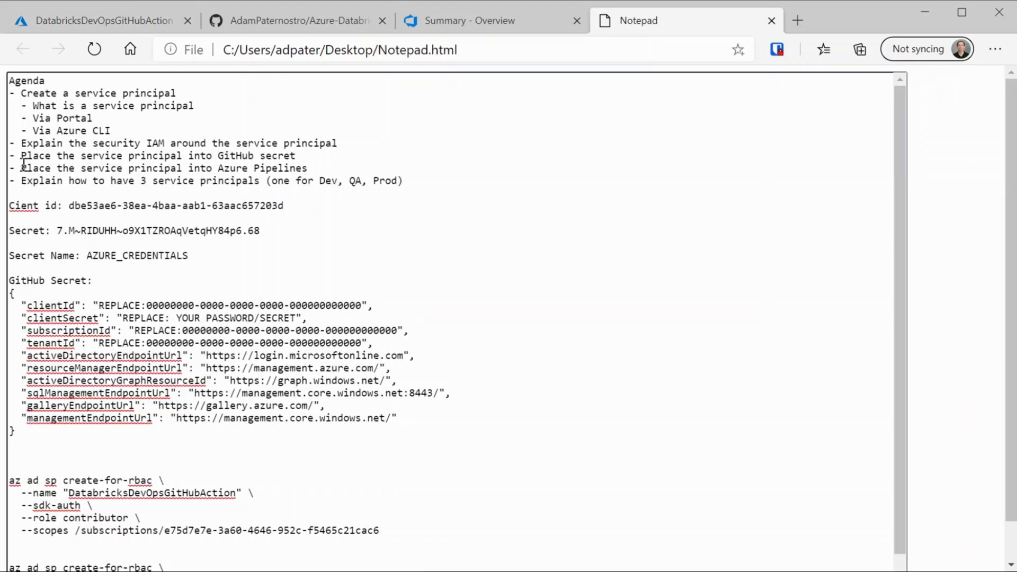
pyautogui.doubleClick(12, 206)
pyautogui.press('BackSpace')
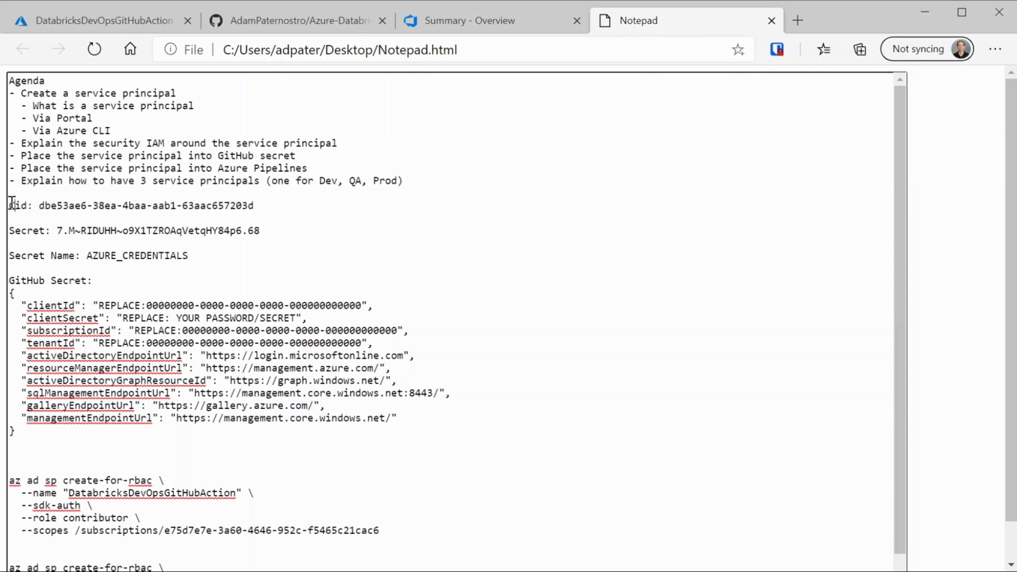
pyautogui.write('Client')
# - Copy the directory (tenant) ID from the app's overview into the Notepad page between the client ID and secret, labelled "Tenant:"
pyautogui.click(124, 8)
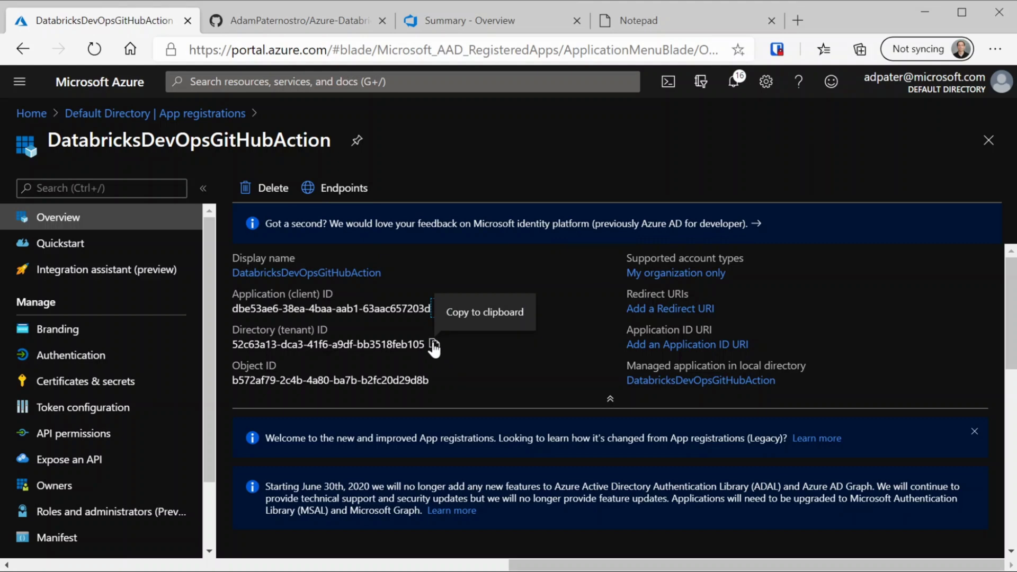
pyautogui.click(638, 20)
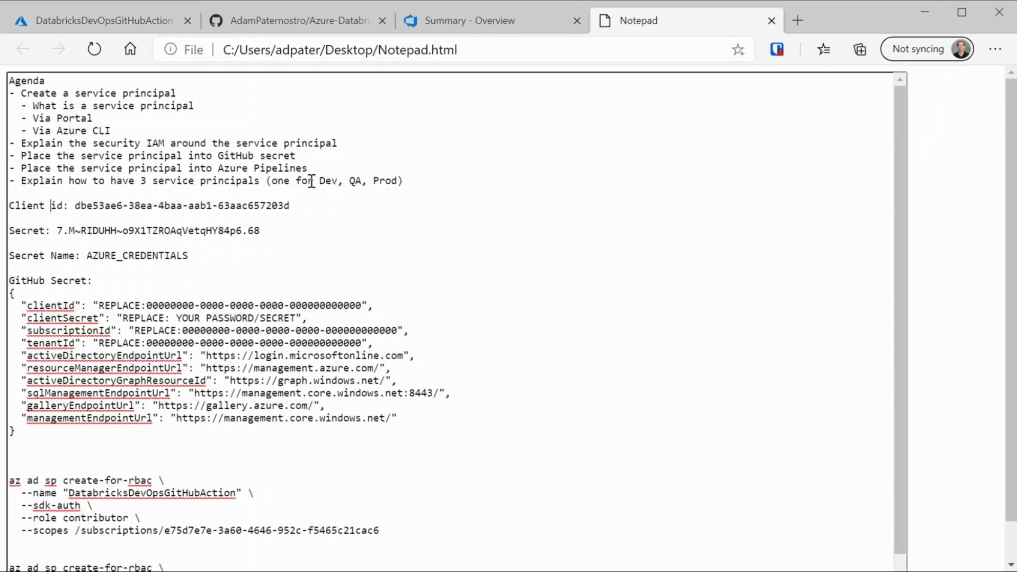
pyautogui.click(223, 231)
pyautogui.write('Tenant: 52c63a13-dca3-41f6-a9df-bb3518feb105')
pyautogui.hotkey('ctrl', 'z')
pyautogui.click(229, 218)
pyautogui.write('Tenant:')
pyautogui.hotkey('ctrl', 'v')
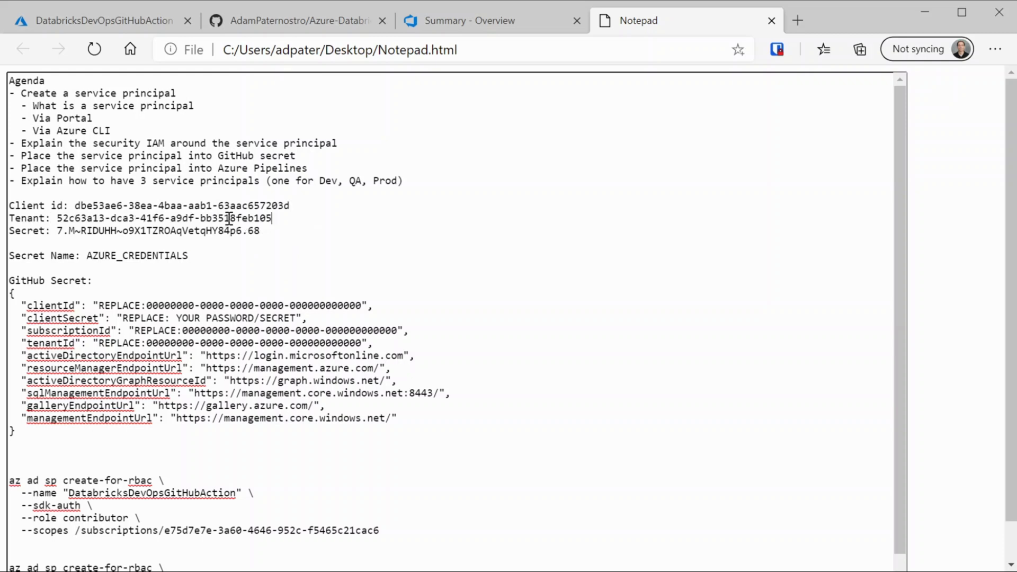
# - Switch to the Azure portal and open the access control (IAM) page of the active subscription
pyautogui.moveTo(286, 235); pyautogui.dragTo(3, 215)
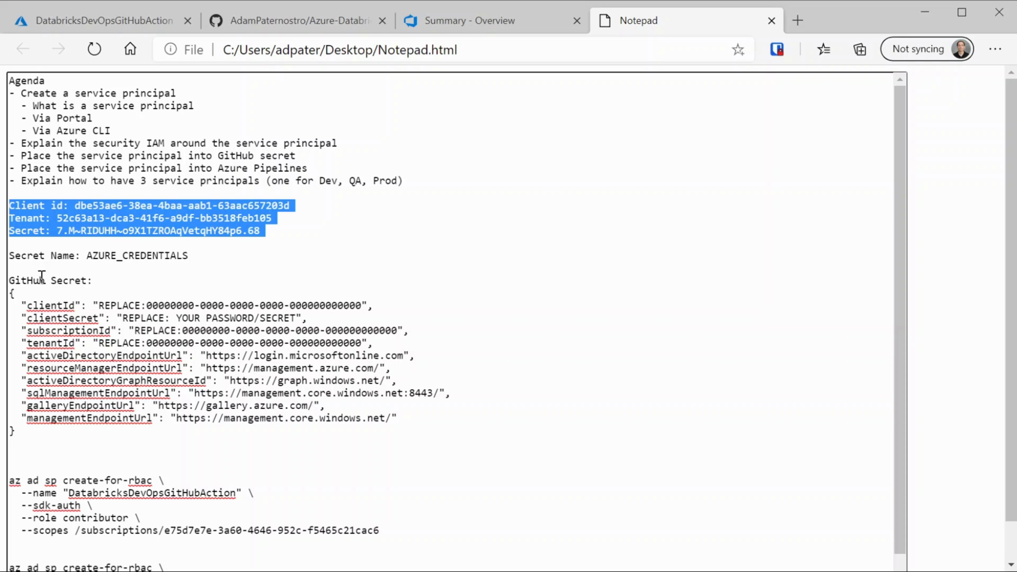
pyautogui.click(144, 20)
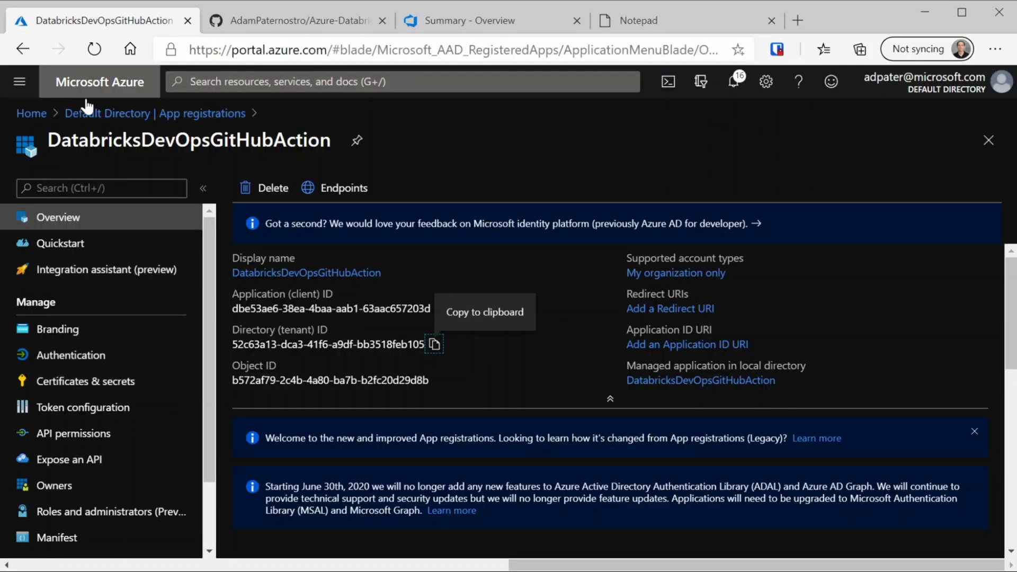
pyautogui.click(32, 114)
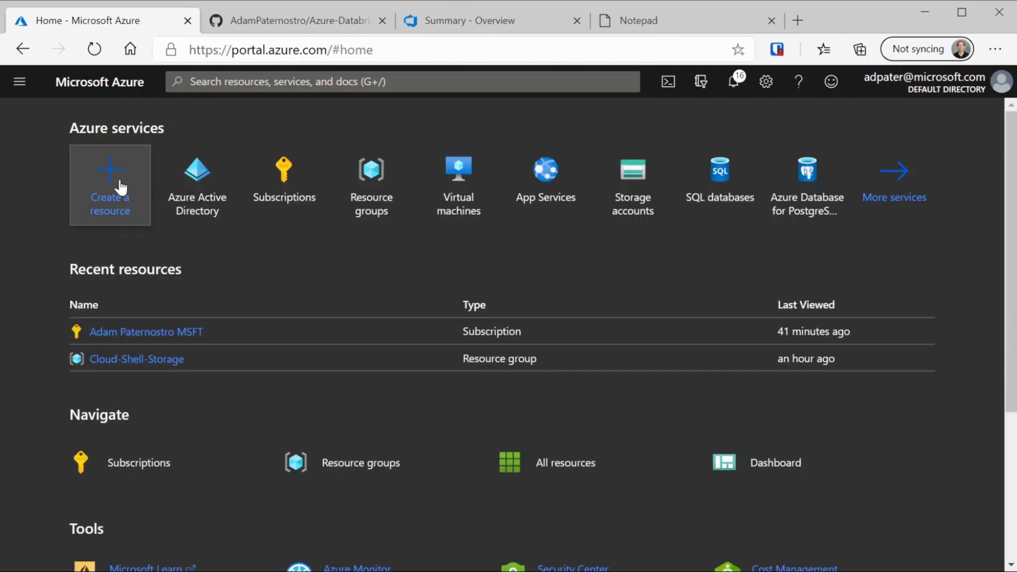
pyautogui.click(298, 178)
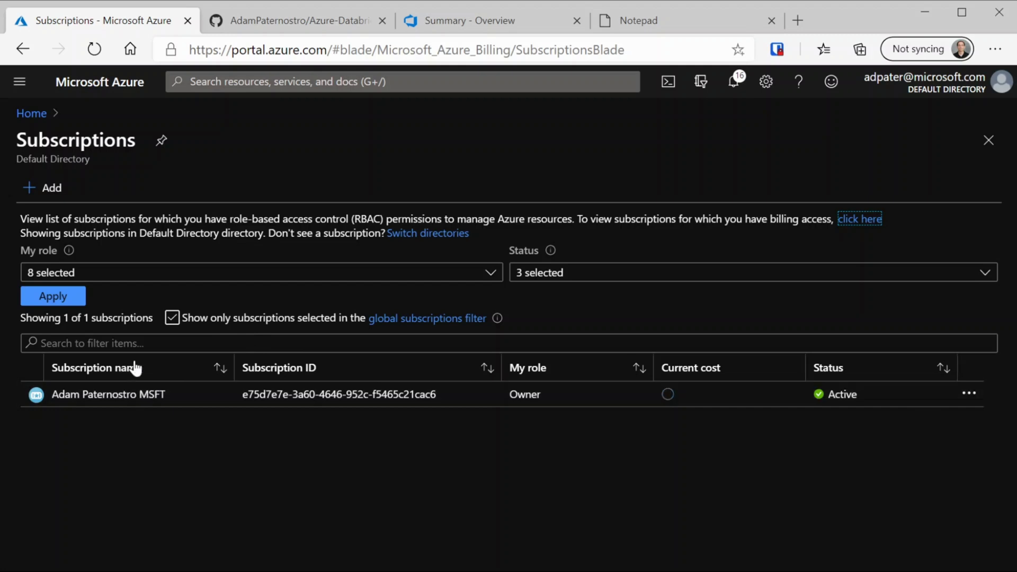
pyautogui.click(143, 397)
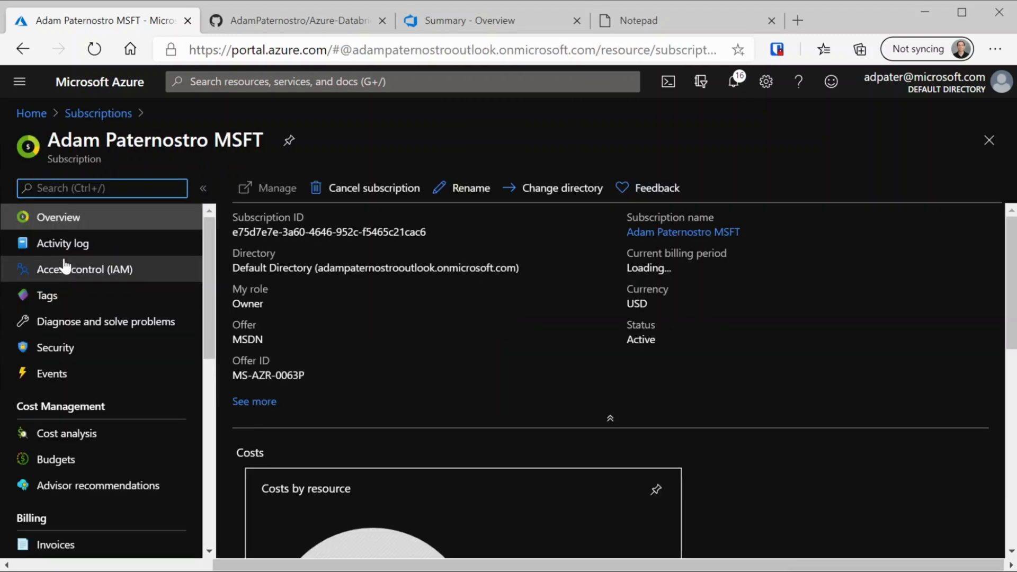
pyautogui.click(77, 271)
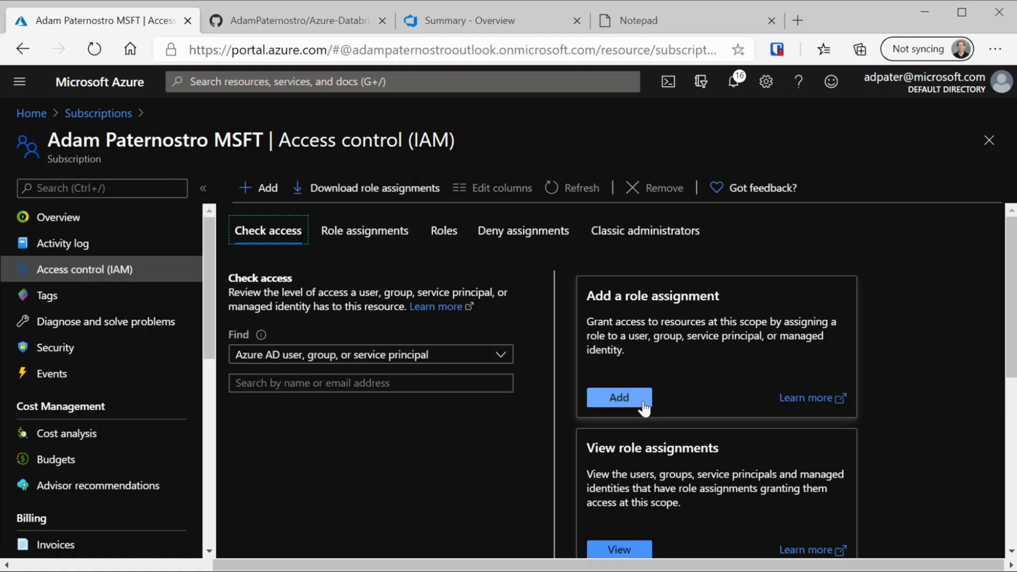
# - Assign the Contributor role on the subscription to the DatabricksDevOpsGitHubAction service principal and dismiss the notification
pyautogui.click(621, 408)
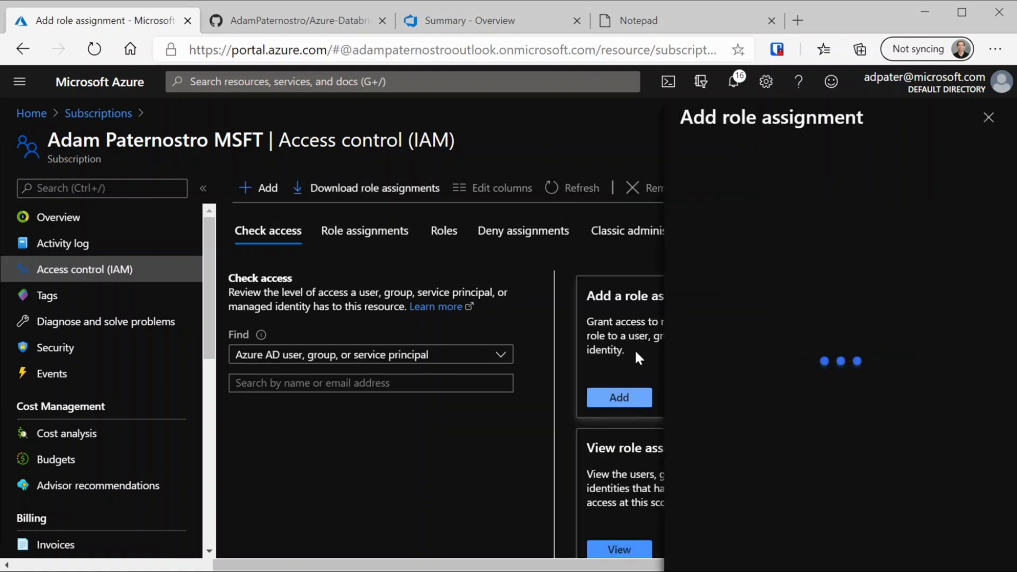
pyautogui.click(752, 188)
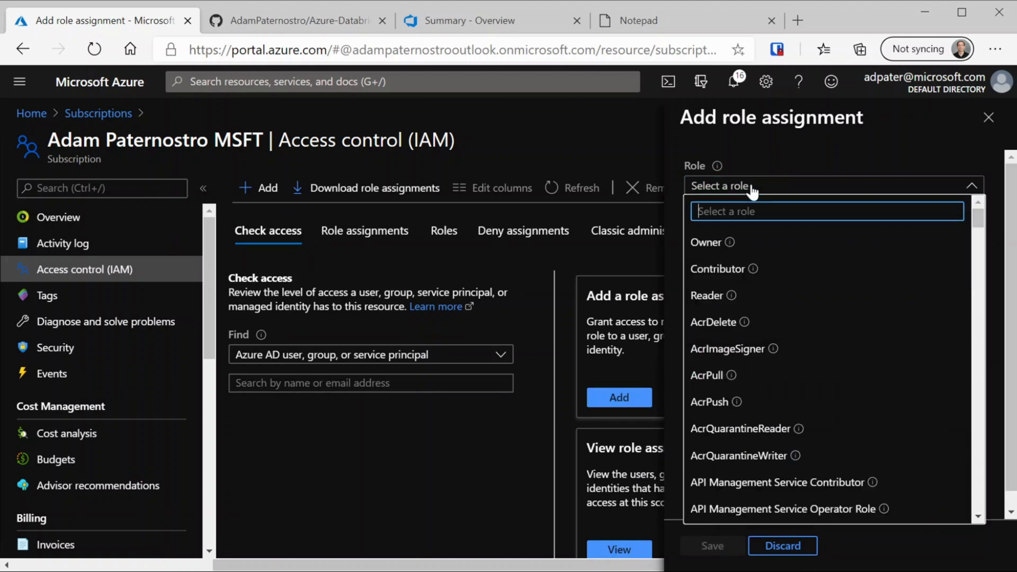
pyautogui.click(720, 266)
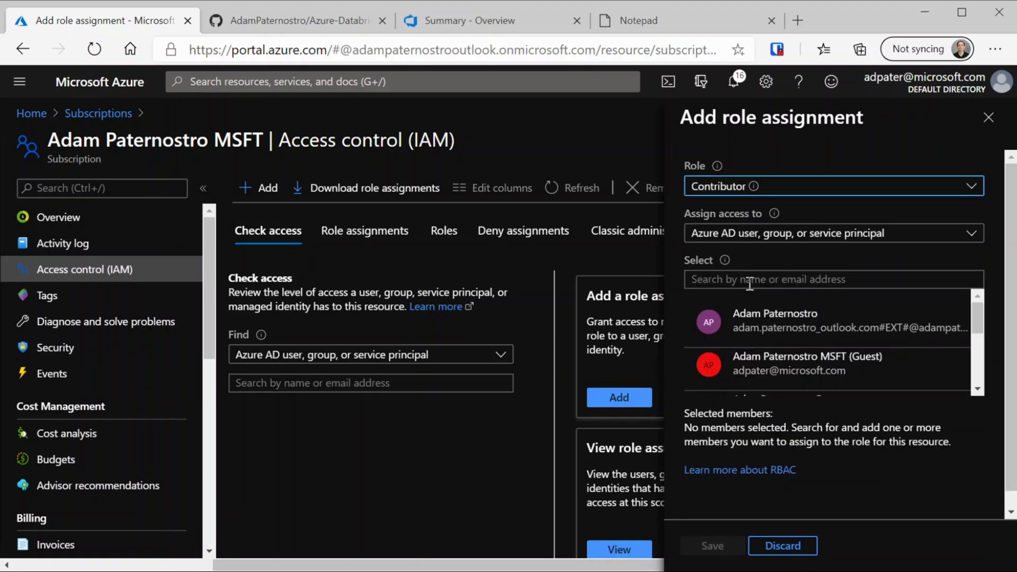
pyautogui.click(749, 284)
pyautogui.write('Databrick')
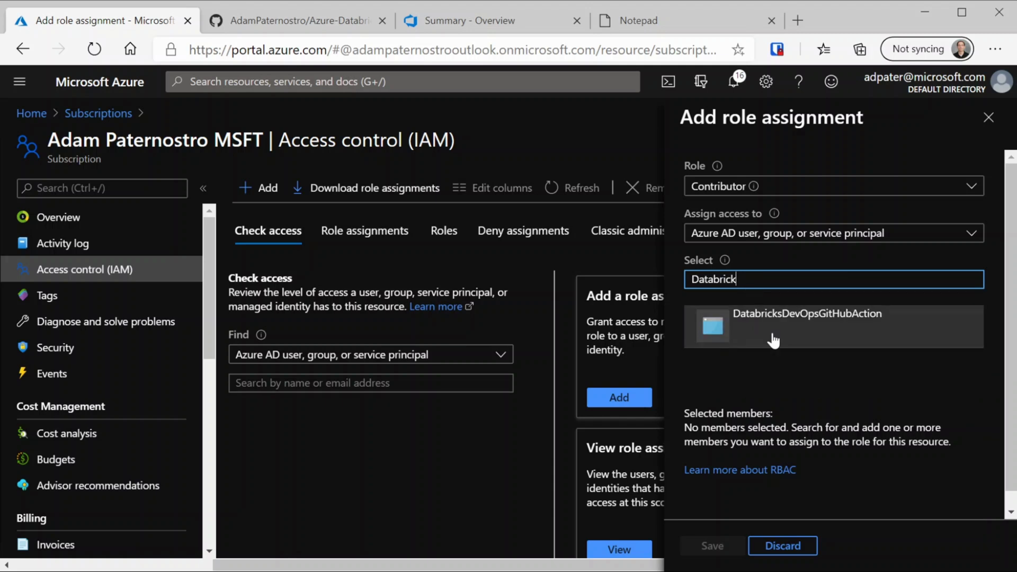
pyautogui.click(778, 325)
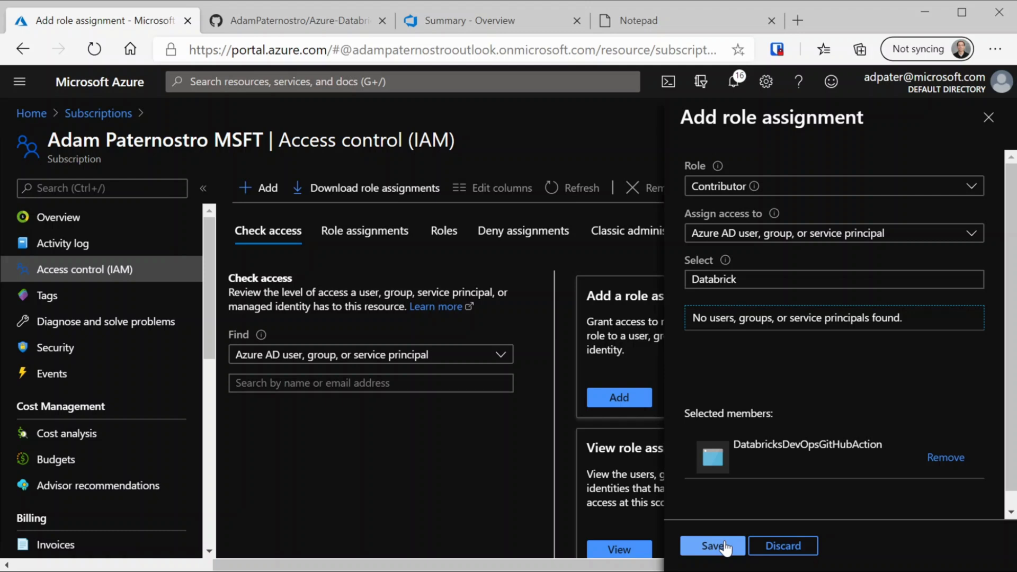
pyautogui.click(724, 546)
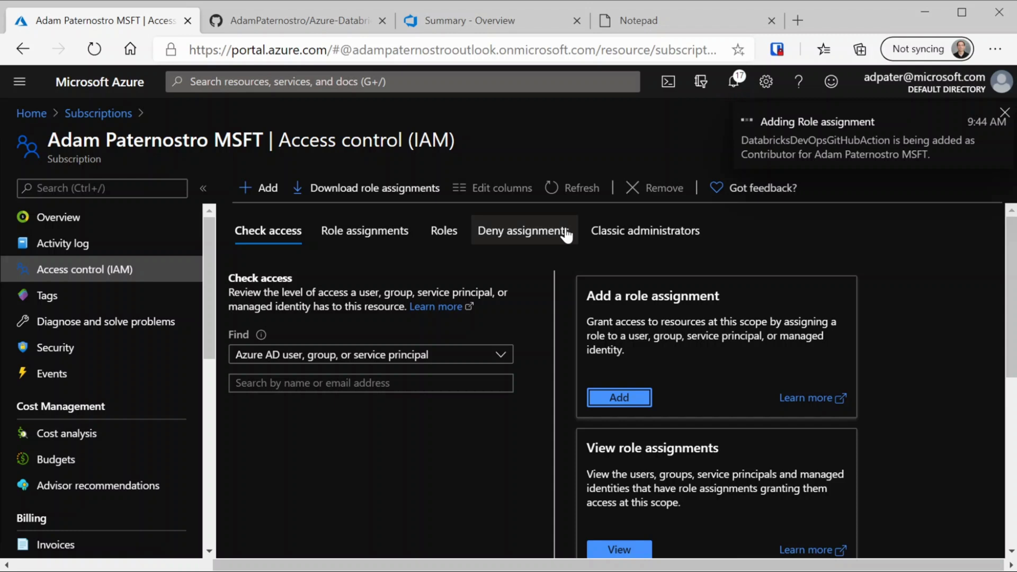
pyautogui.click(1003, 114)
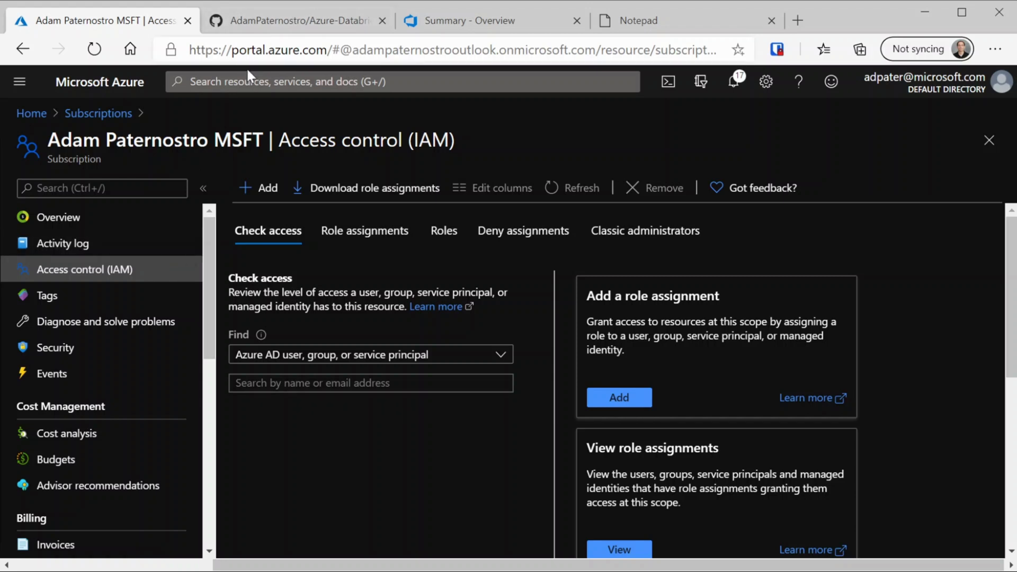
# - Switch to GitHub and open the secrets settings of the Azure-Databricks-Dev-Ops repository
pyautogui.click(319, 22)
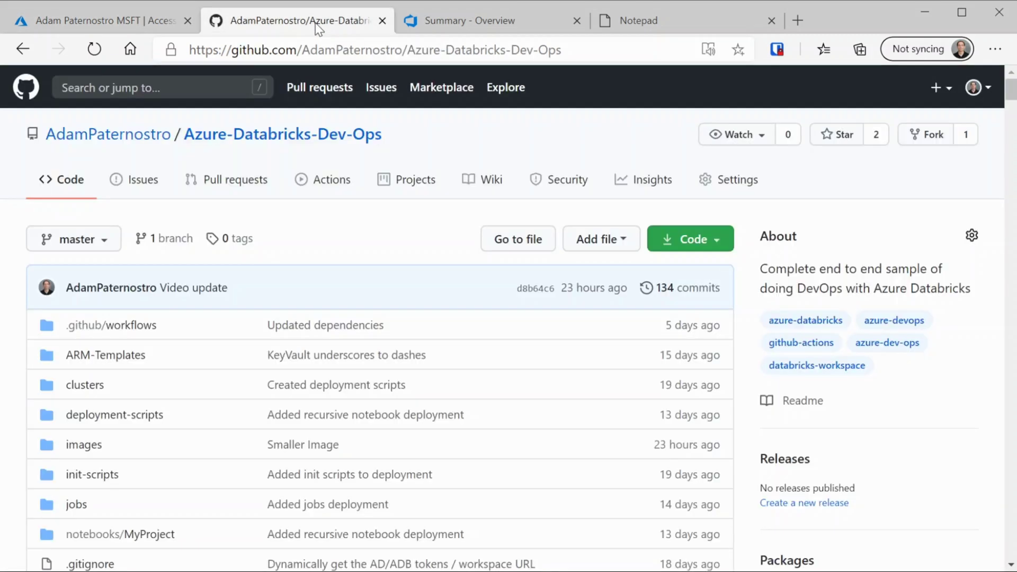
pyautogui.click(479, 24)
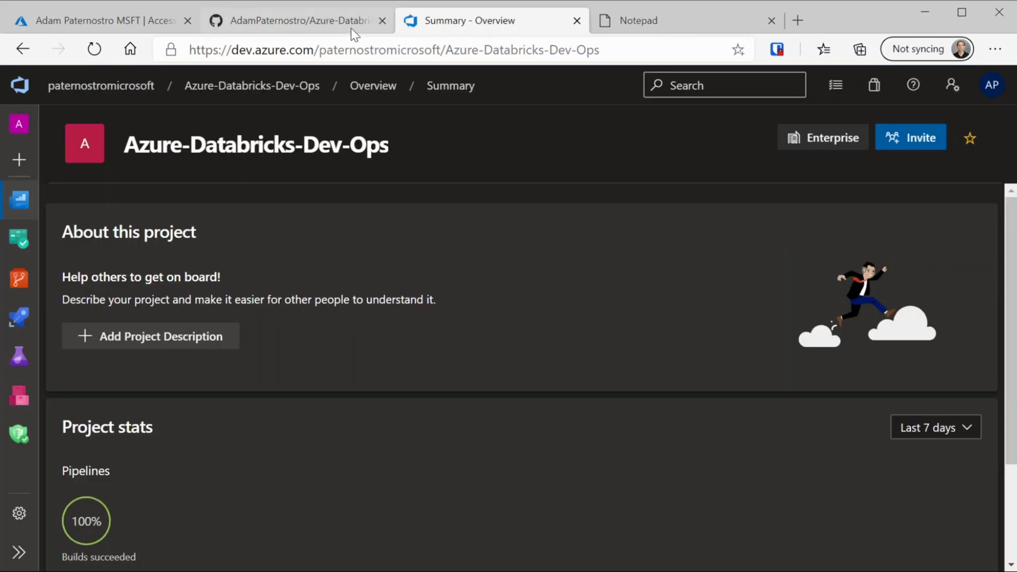
pyautogui.click(323, 20)
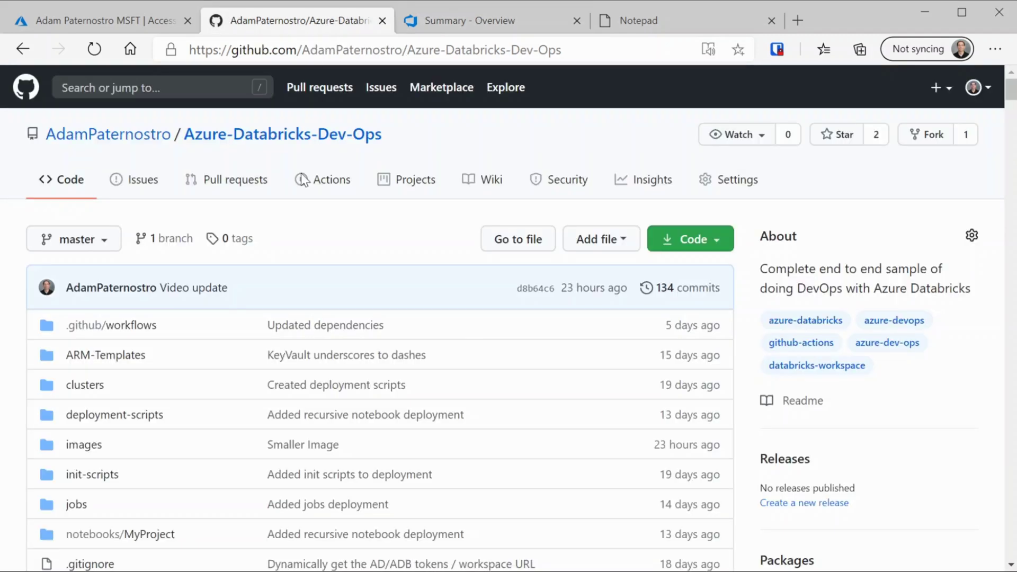
pyautogui.click(732, 182)
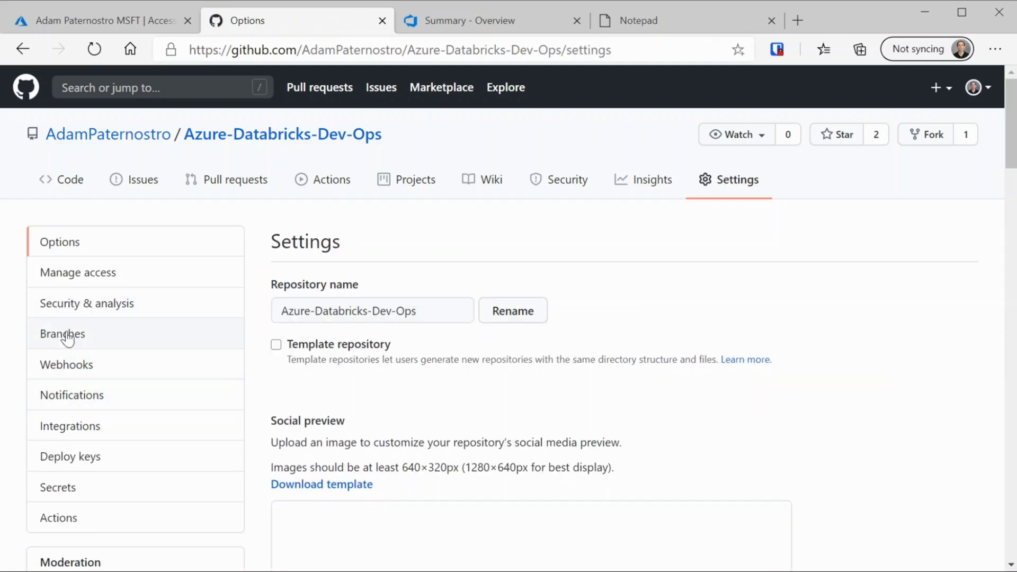
pyautogui.click(65, 489)
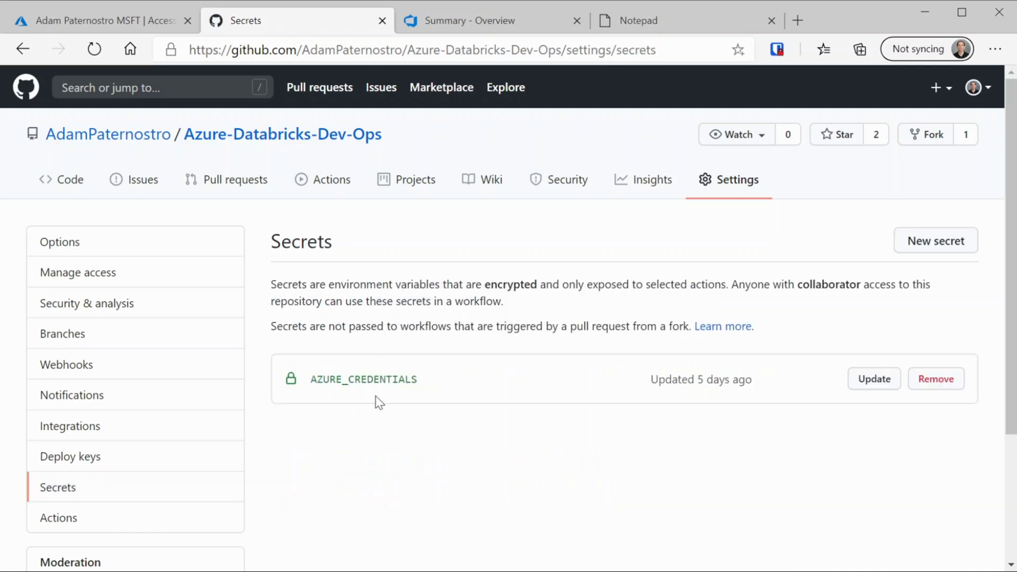
# - Start a new repository secret and name it AZURE_CREDENTIALS, copying the name from the existing secret
pyautogui.moveTo(420, 383); pyautogui.dragTo(312, 385)
pyautogui.hotkey('ctrl', 'c')
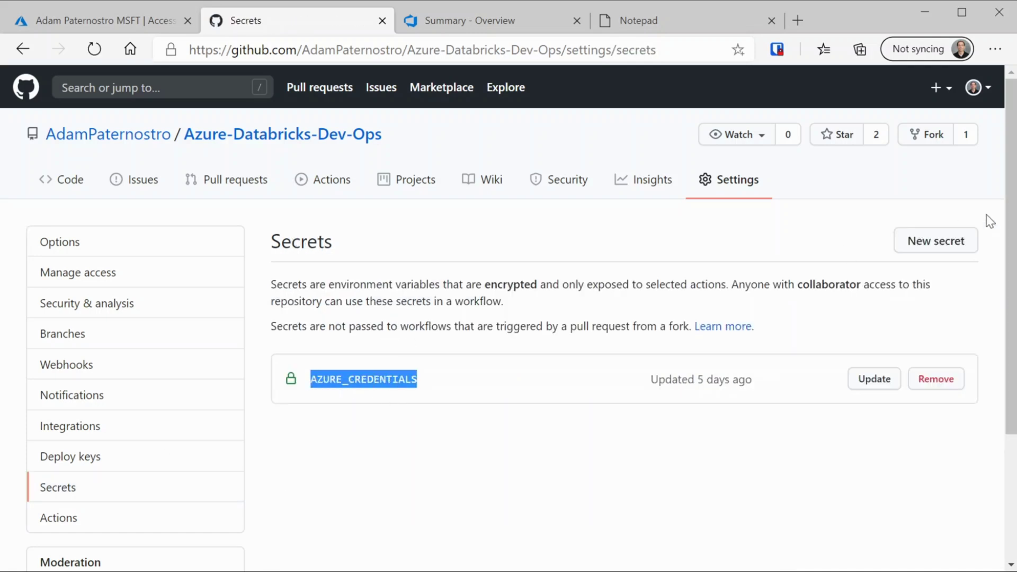
pyautogui.click(936, 243)
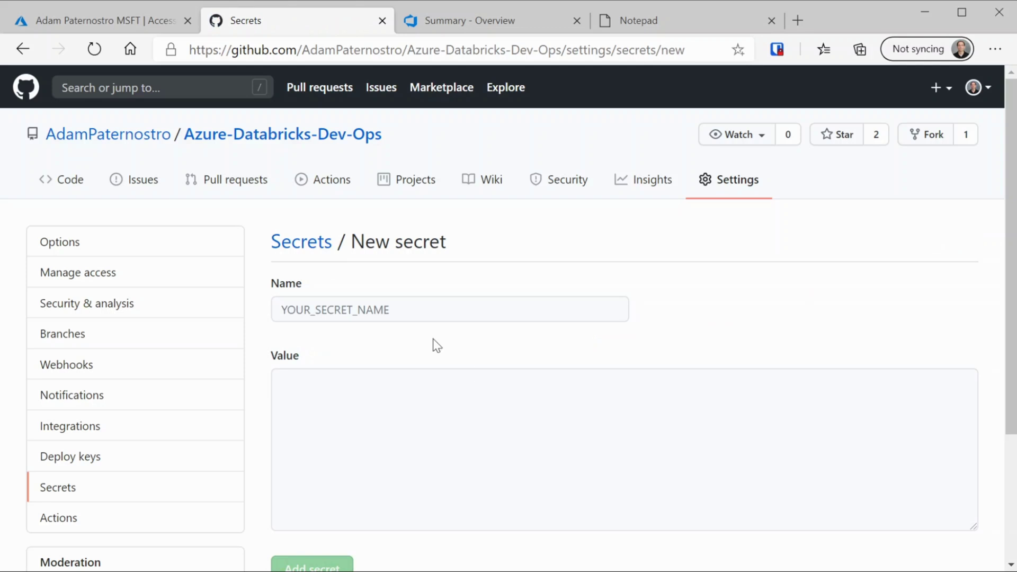
pyautogui.click(442, 313)
pyautogui.hotkey('ctrl', 'v')
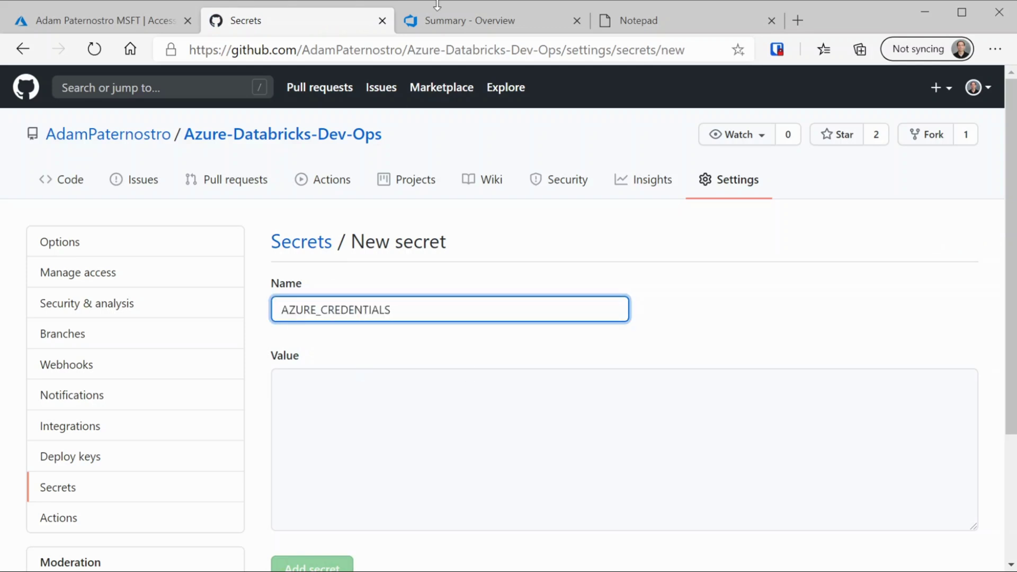
# - In the Notepad page, replace the clientId placeholder in the GitHub Secret JSON with the noted client ID
pyautogui.click(645, 19)
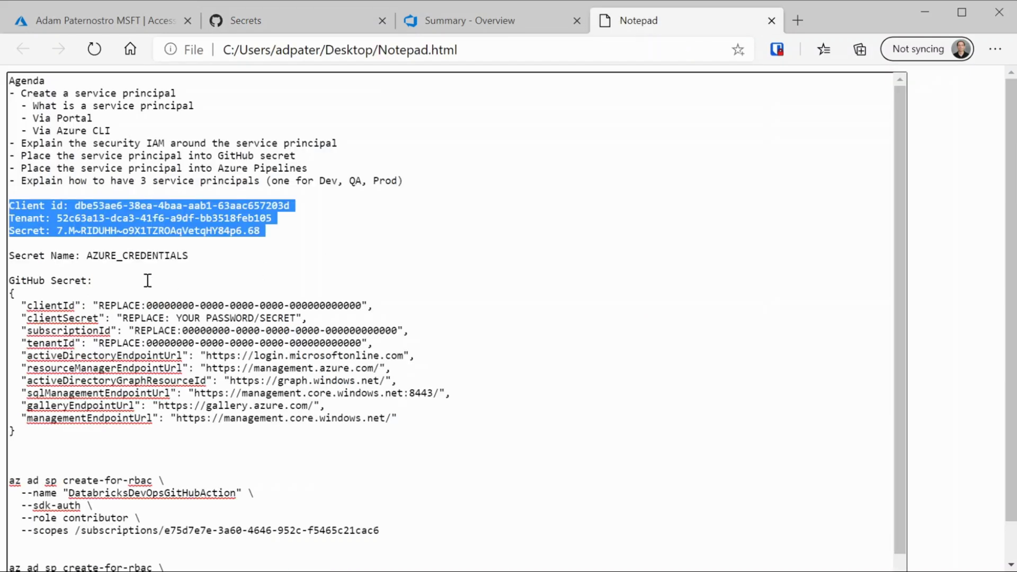
pyautogui.click(76, 207)
pyautogui.moveTo(78, 208); pyautogui.dragTo(307, 208)
pyautogui.hotkey('ctrl', 'c')
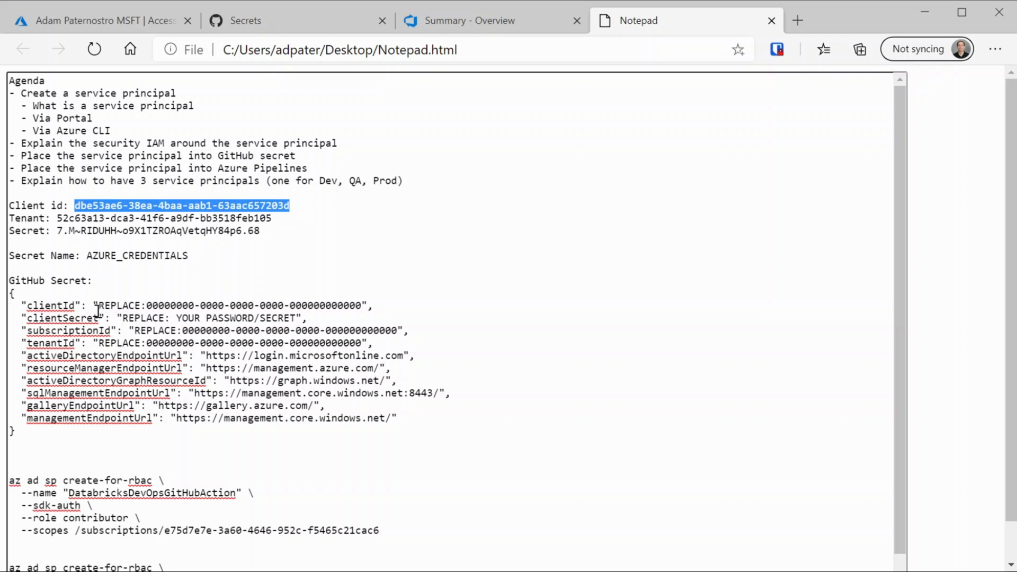
pyautogui.moveTo(99, 305); pyautogui.dragTo(356, 303)
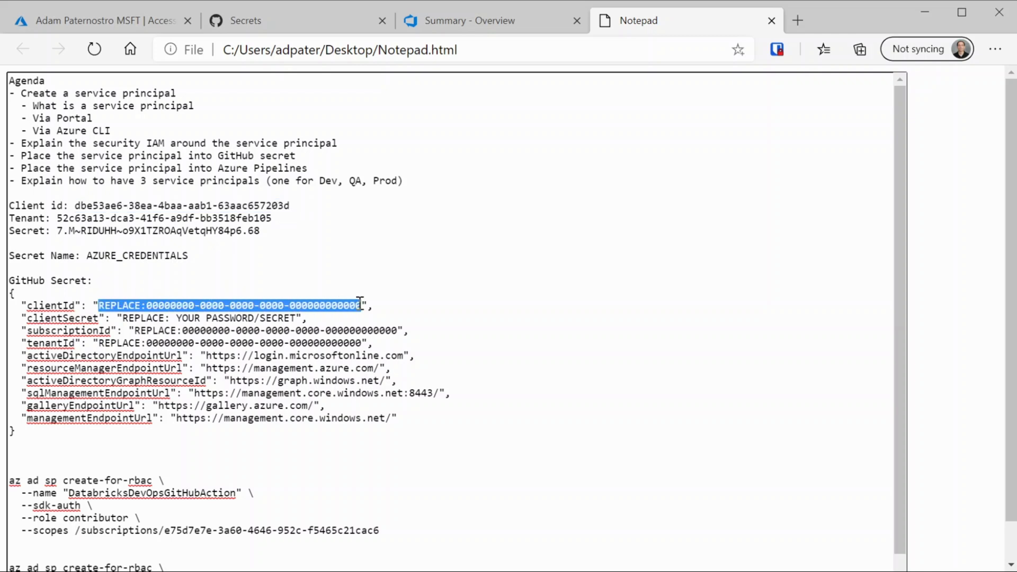
pyautogui.hotkey('ctrl', 'v')
# - Replace the tenantId placeholder in the GitHub Secret JSON with the noted tenant ID
pyautogui.moveTo(57, 218); pyautogui.dragTo(313, 218)
pyautogui.hotkey('ctrl', 'c')
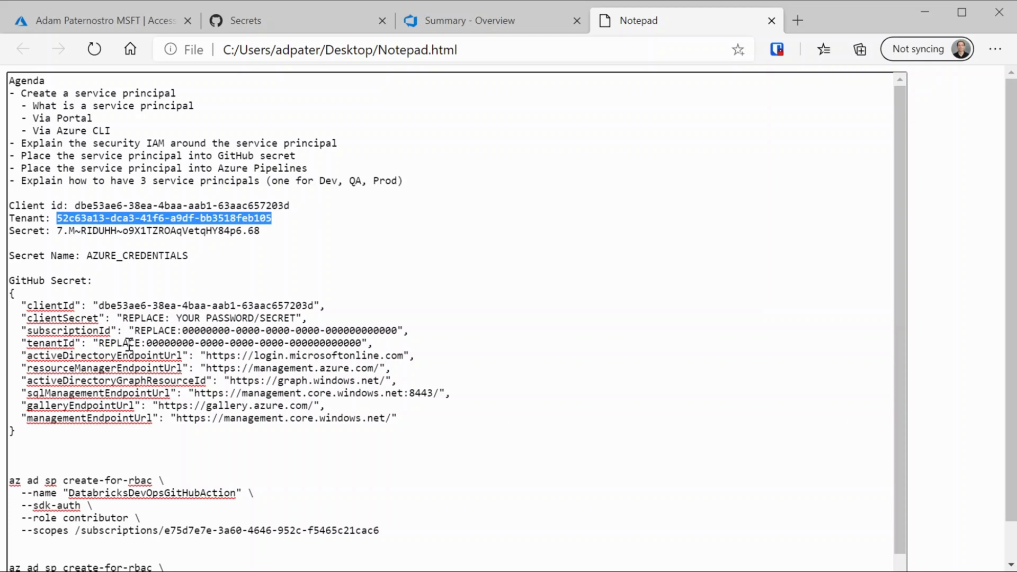
pyautogui.moveTo(99, 343); pyautogui.dragTo(357, 340)
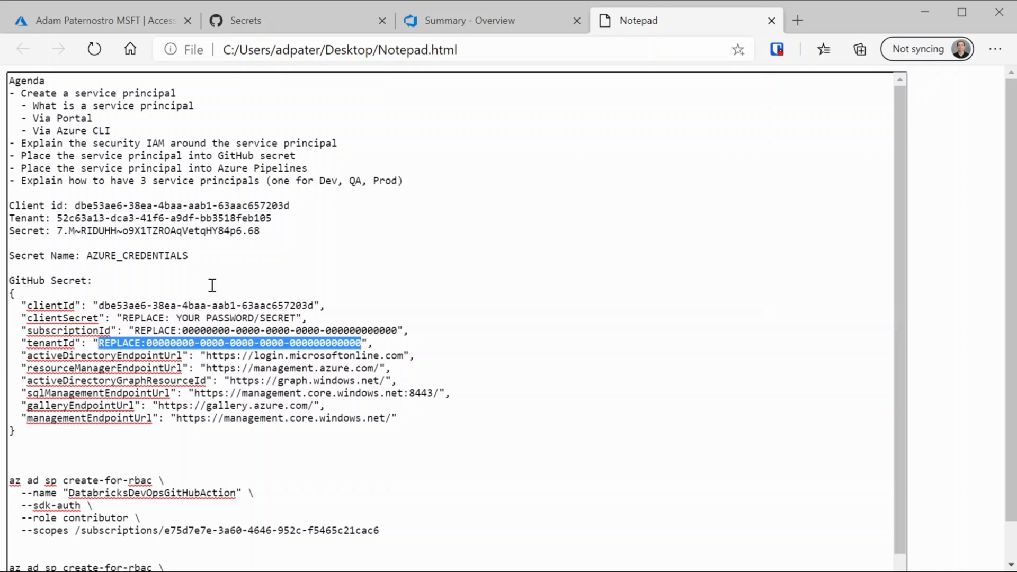
pyautogui.hotkey('ctrl', 'v')
# - Replace the clientSecret placeholder in the GitHub Secret JSON with the noted client secret
pyautogui.moveTo(58, 231); pyautogui.dragTo(329, 229)
pyautogui.hotkey('ctrl', 'c')
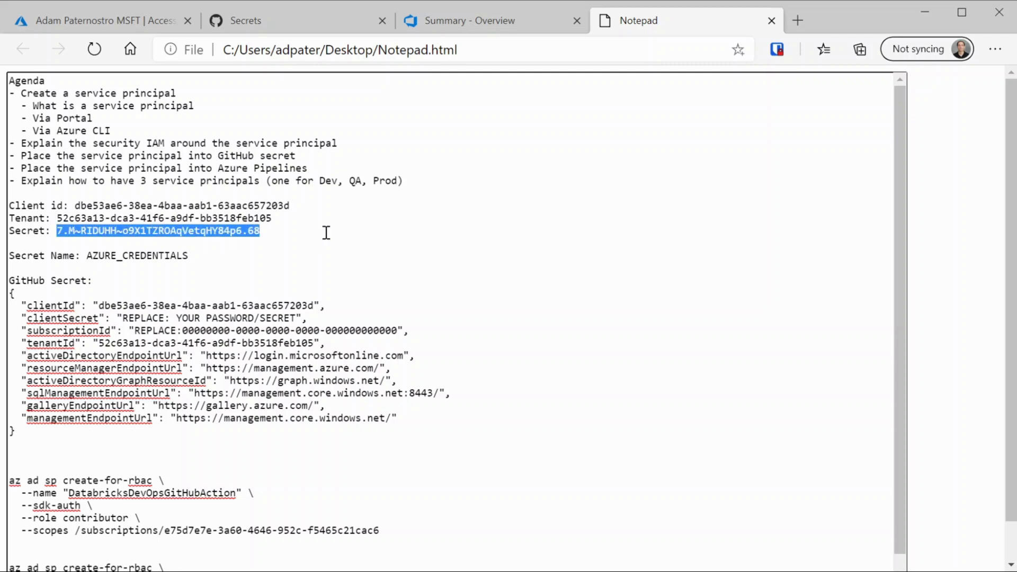
pyautogui.moveTo(118, 318); pyautogui.dragTo(288, 317)
pyautogui.hotkey('ctrl', 'v')
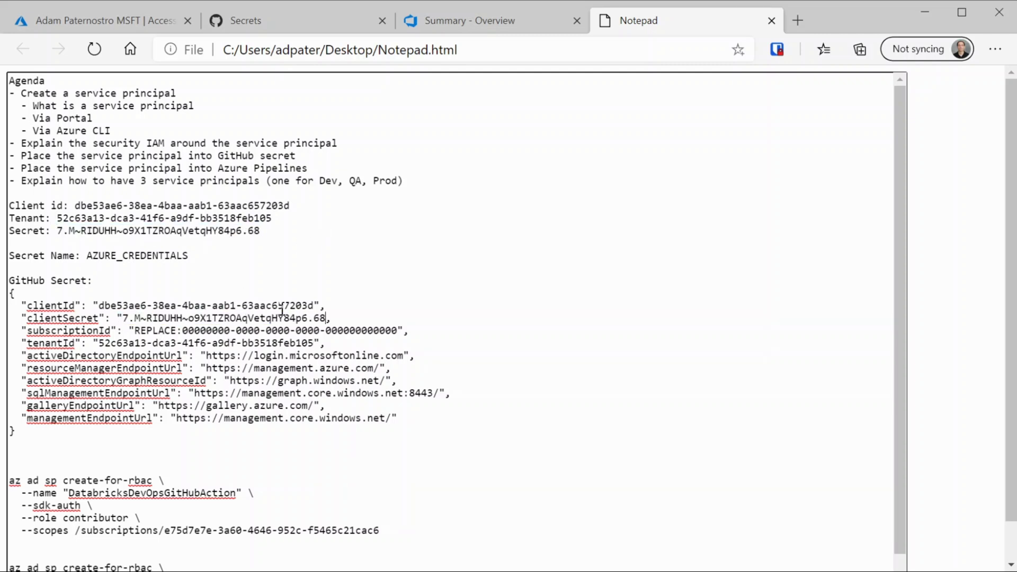
# - Copy the subscription ID from the Azure portal's subscriptions list and put it in place of the subscriptionId placeholder in the Notepad JSON
pyautogui.click(154, 19)
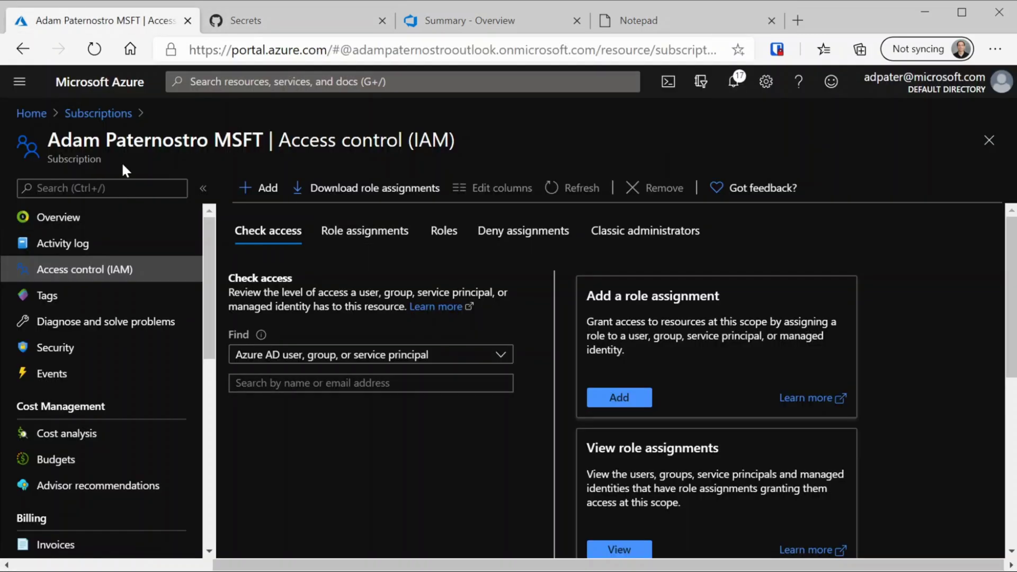
pyautogui.click(98, 112)
pyautogui.moveTo(239, 397); pyautogui.dragTo(444, 401)
pyautogui.hotkey('ctrl', 'c')
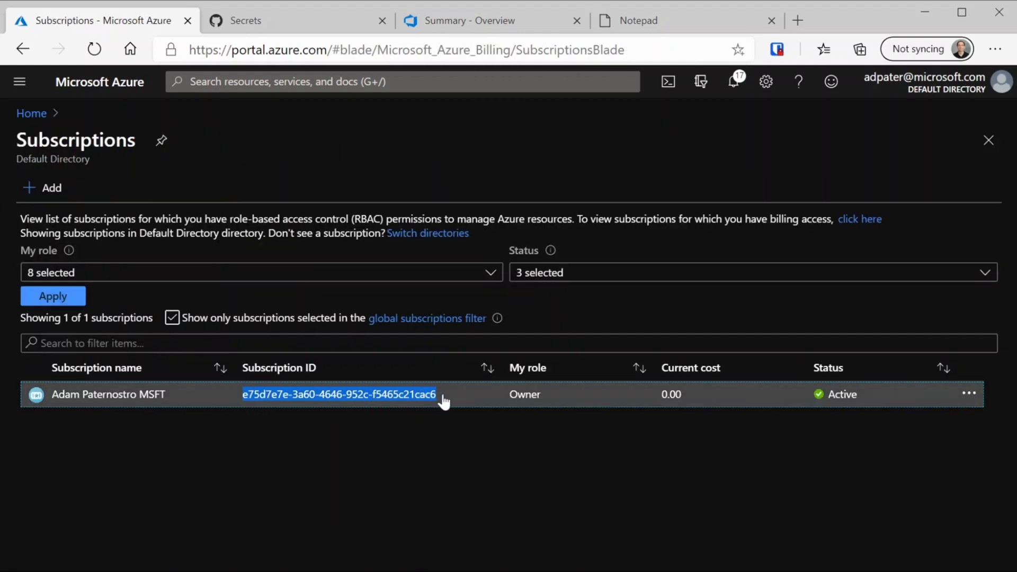
pyautogui.click(672, 12)
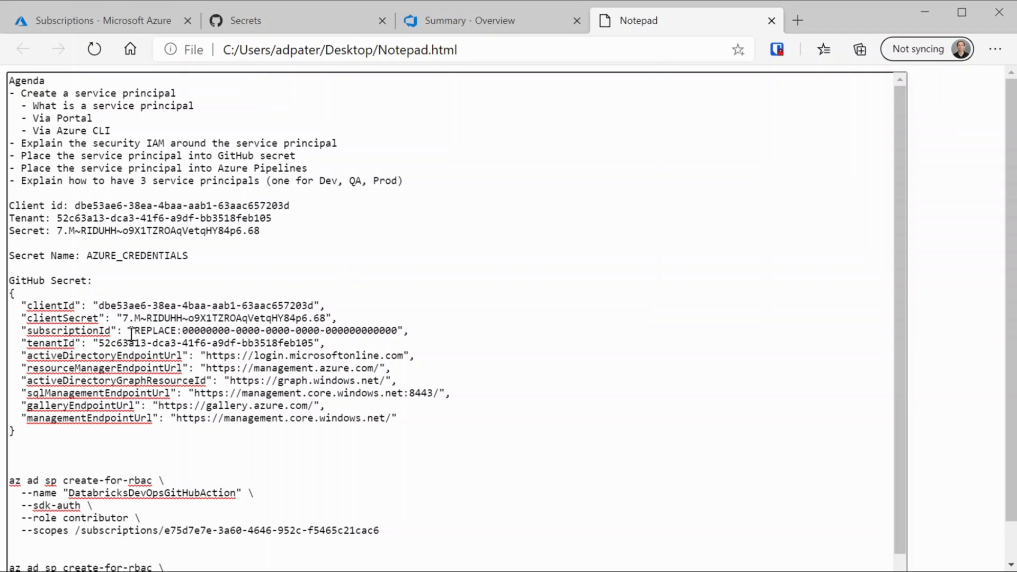
pyautogui.moveTo(136, 332); pyautogui.dragTo(401, 331)
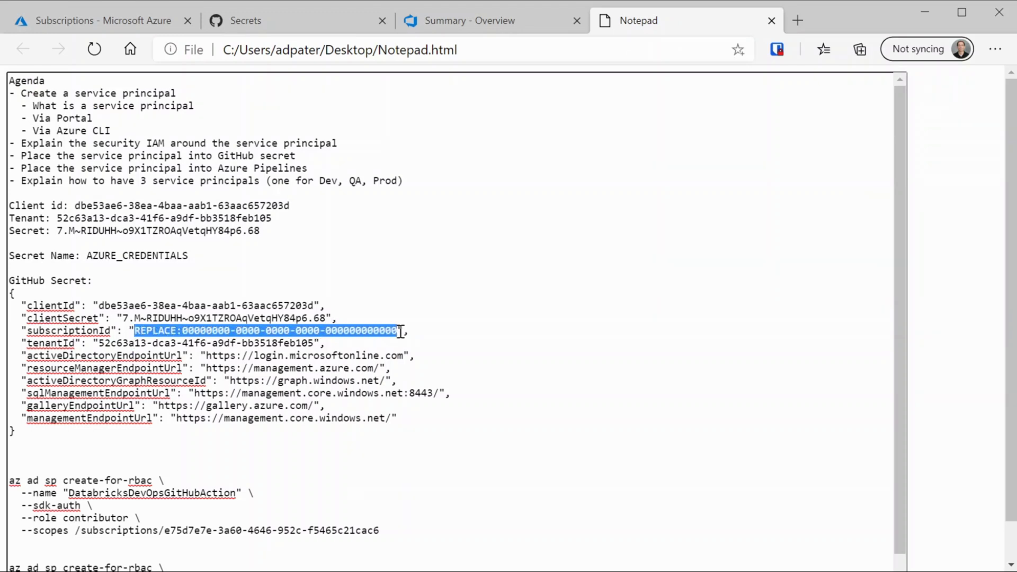
pyautogui.hotkey('ctrl', 'v')
# - Copy the completed credentials JSON from the Notepad page into the value of the new AZURE_CREDENTIALS secret on GitHub
pyautogui.moveTo(62, 434); pyautogui.dragTo(9, 293)
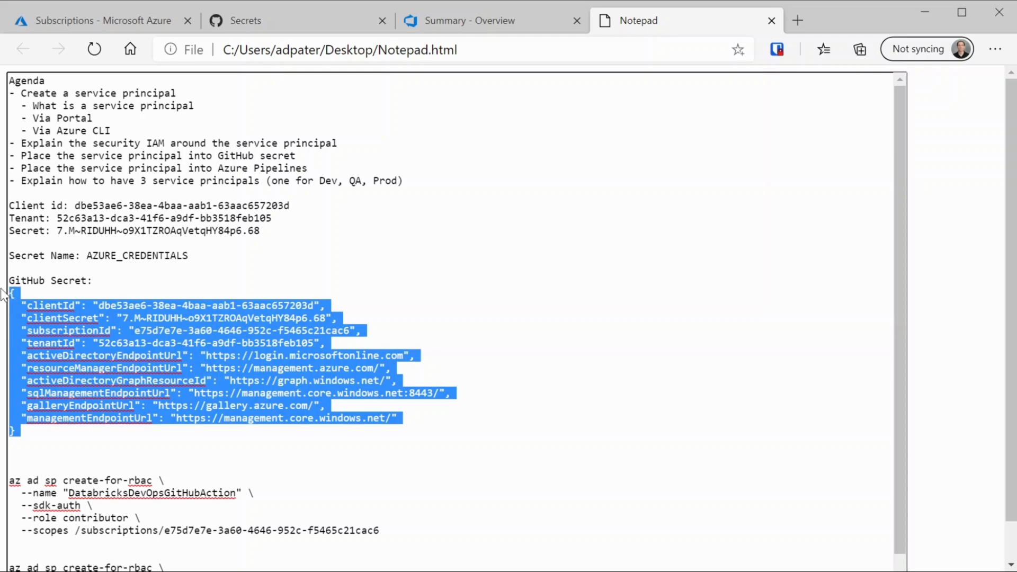
pyautogui.click(300, 22)
pyautogui.click(415, 411)
pyautogui.hotkey('ctrl', 'v')
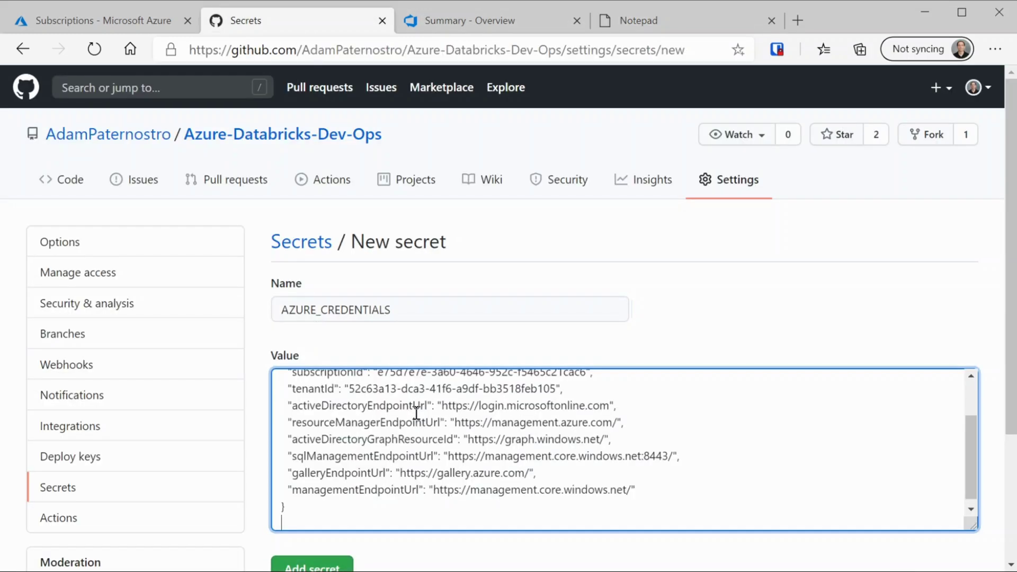
pyautogui.scroll(2, 416, 412)
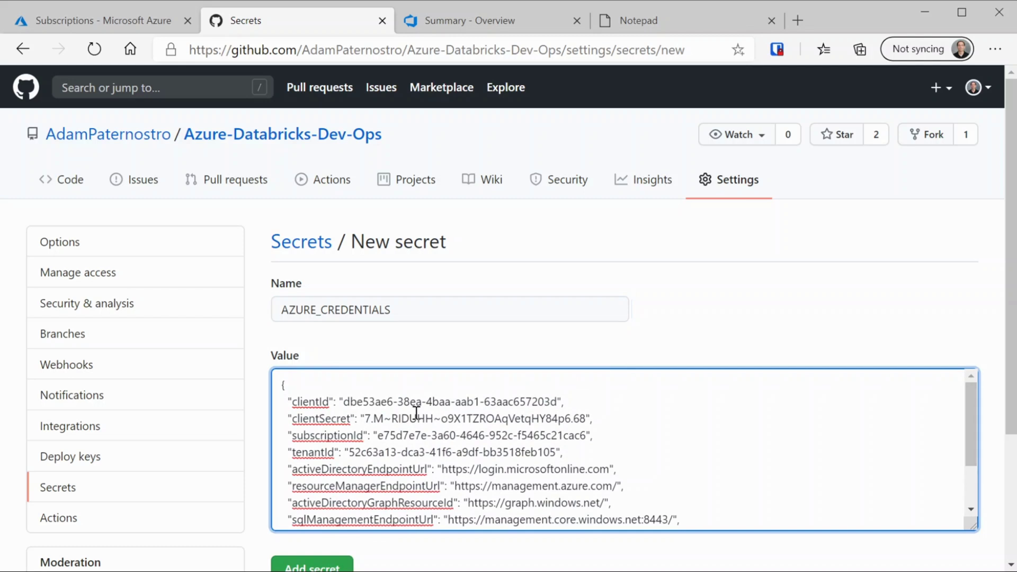
# - Change the new secret's name to AZURE_CREDENTIALS_2 and add it to the GitHub repository
pyautogui.scroll(-2, 416, 413)
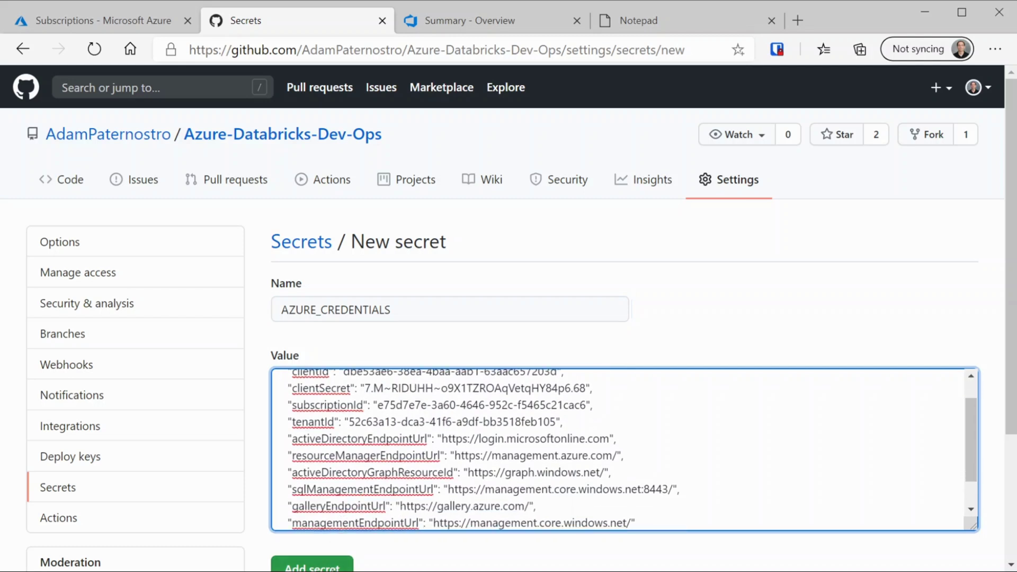
pyautogui.click(433, 307)
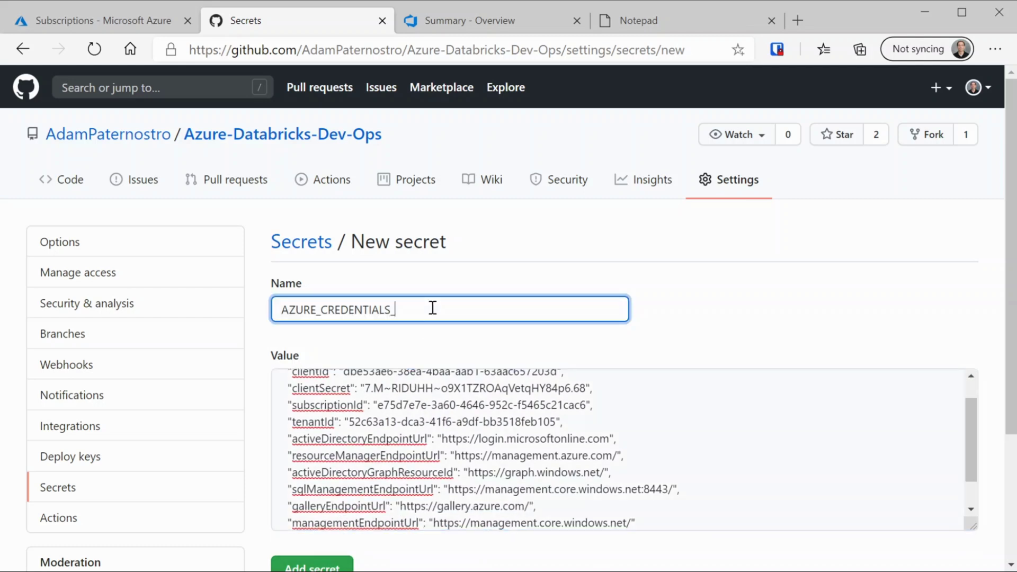
pyautogui.write('_2')
pyautogui.scroll(-2, 347, 478)
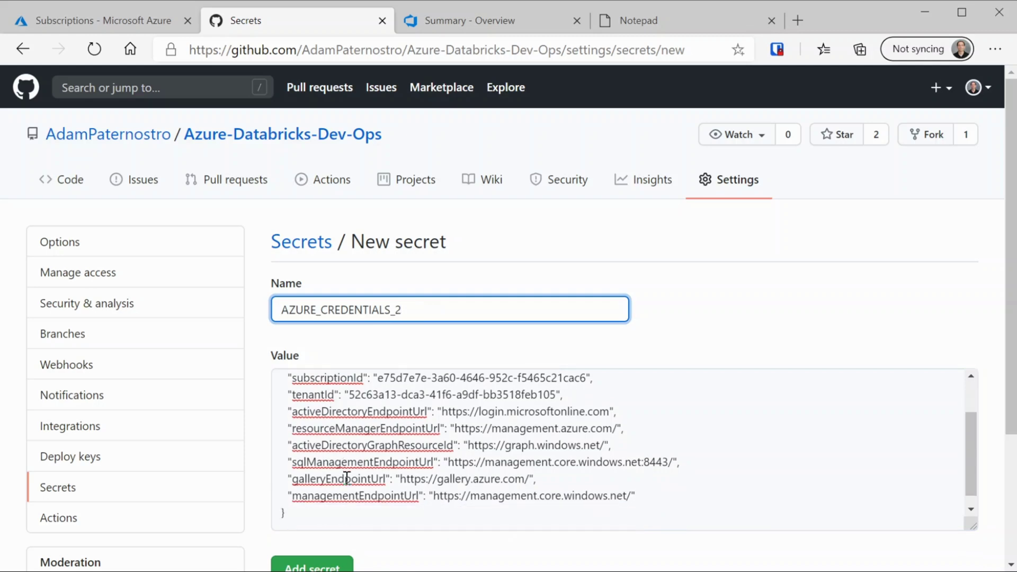
pyautogui.click(329, 567)
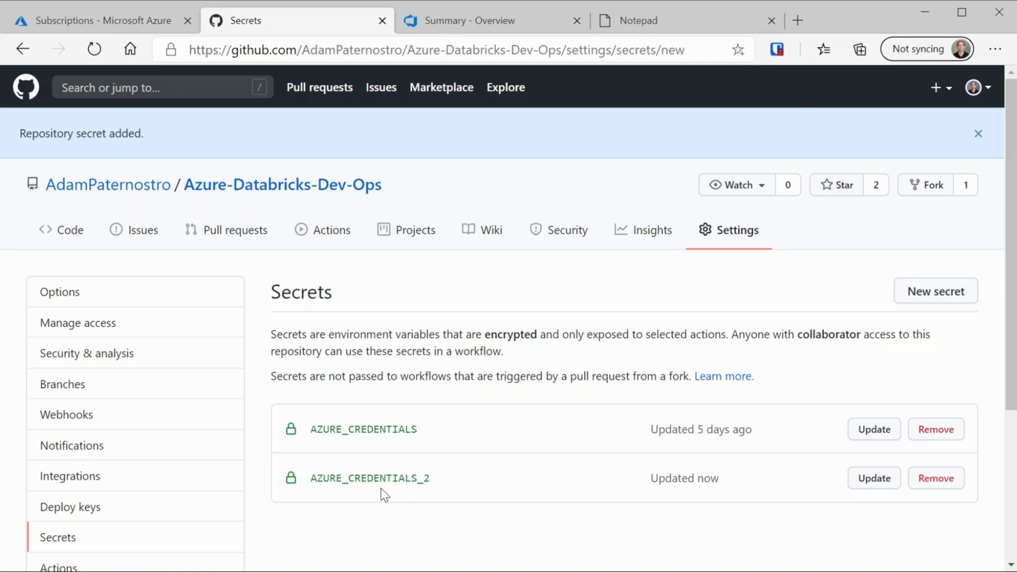
# - Remove the AZURE_CREDENTIALS_2 secret from the repository and confirm its deletion
pyautogui.moveTo(320, 429); pyautogui.dragTo(427, 430)
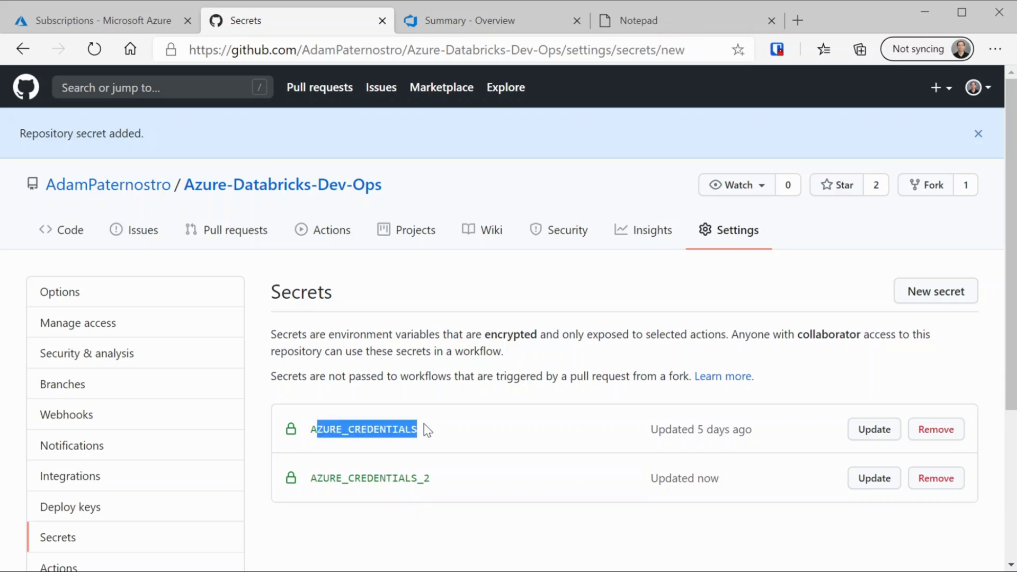
pyautogui.click(938, 477)
pyautogui.click(522, 237)
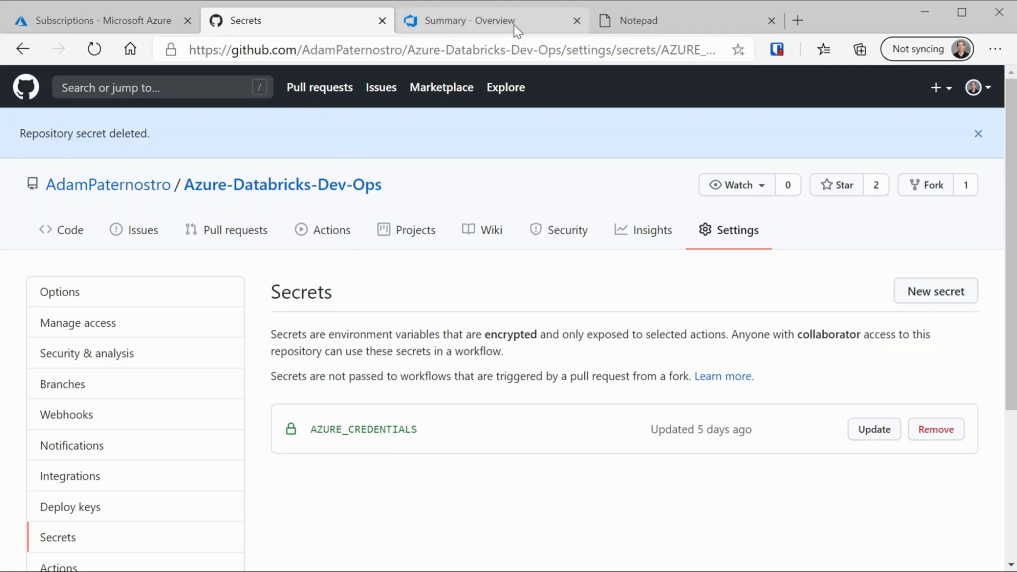
# - In the Notepad page, change the name in the subscription-scoped az ad sp create-for-rbac command to DatabricksDevOpsGitHubAction2 and copy the whole command
pyautogui.click(627, 21)
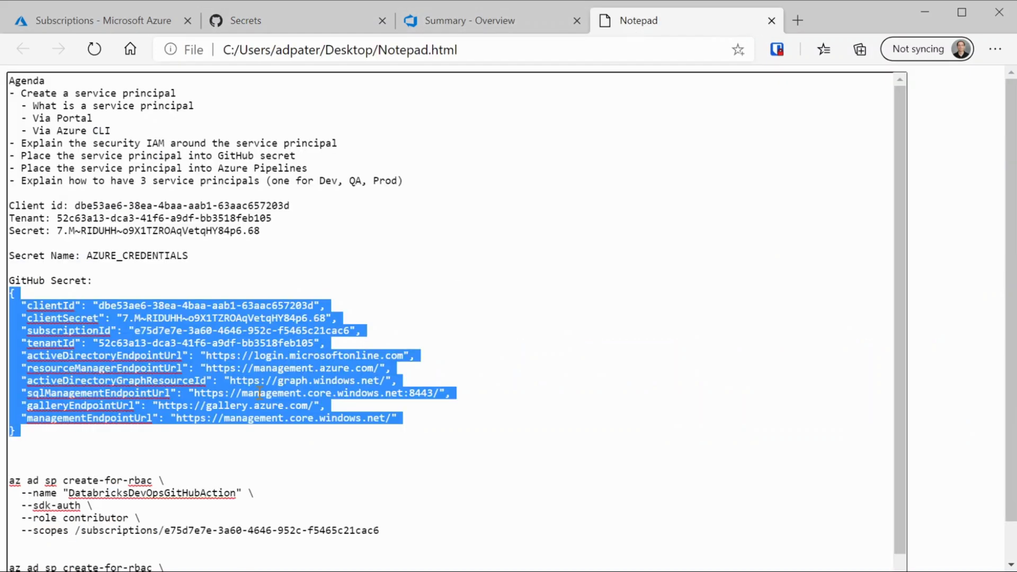
pyautogui.click(130, 378)
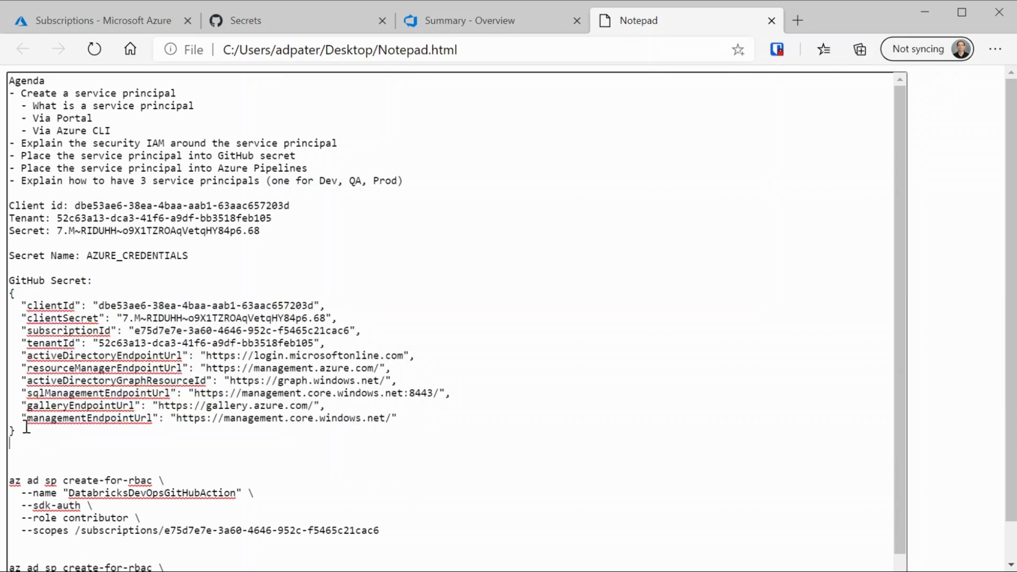
pyautogui.moveTo(23, 432); pyautogui.dragTo(5, 293)
pyautogui.scroll(-1, 61, 421)
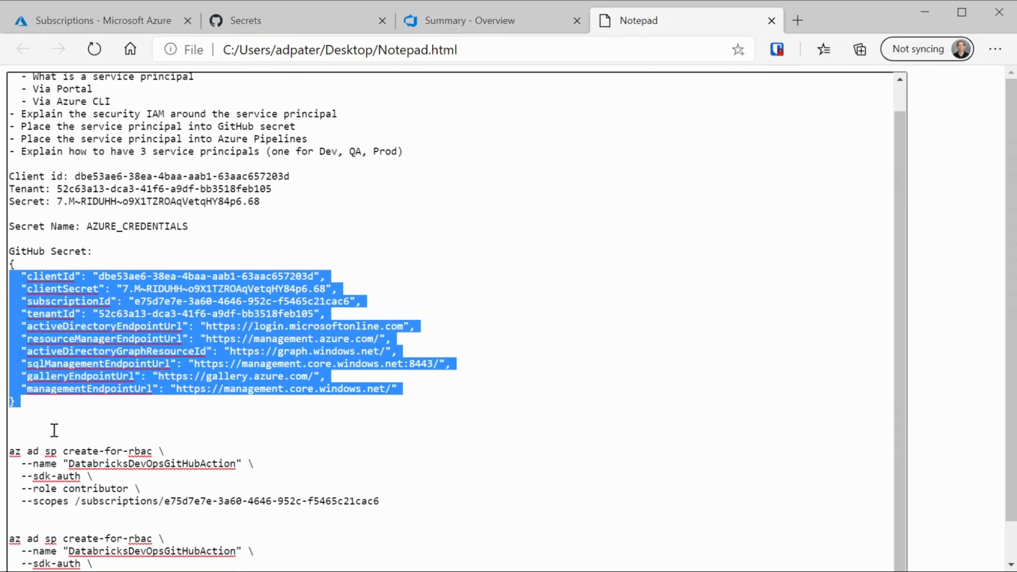
pyautogui.moveTo(54, 438); pyautogui.dragTo(8, 439)
pyautogui.click(226, 469)
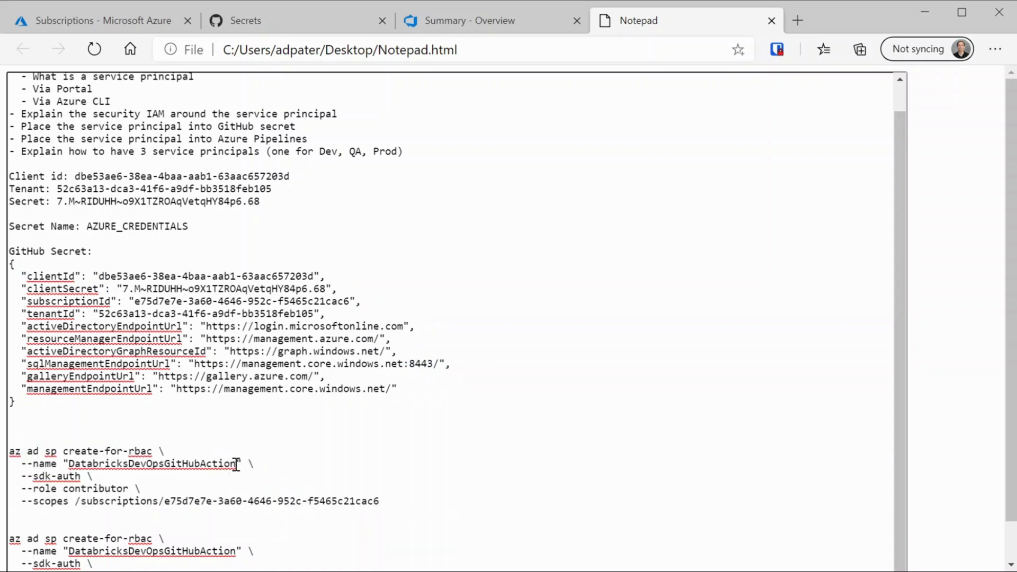
pyautogui.write('2')
pyautogui.moveTo(401, 500); pyautogui.dragTo(4, 457)
pyautogui.hotkey('ctrl', 'c')
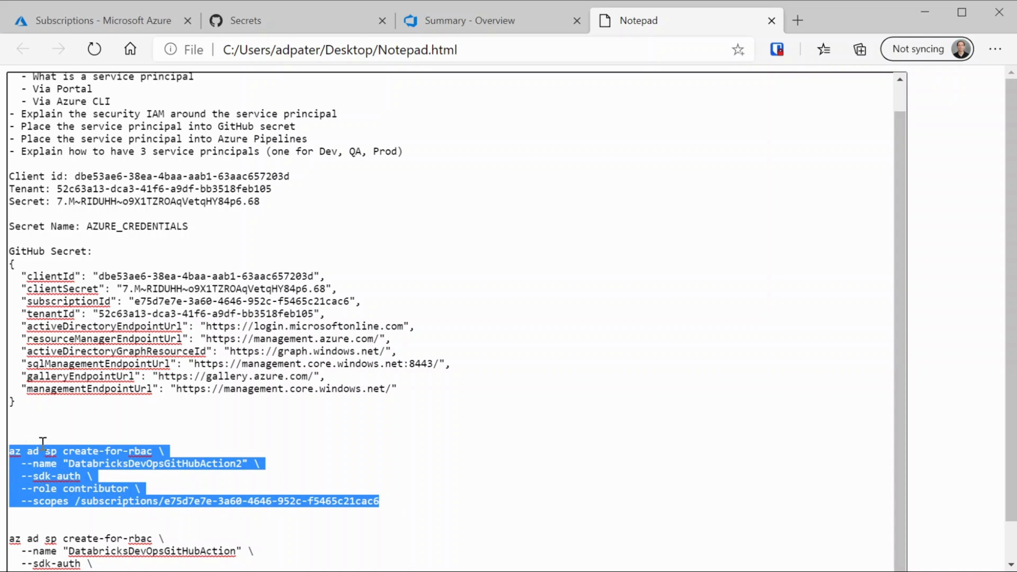
pyautogui.doubleClick(94, 489)
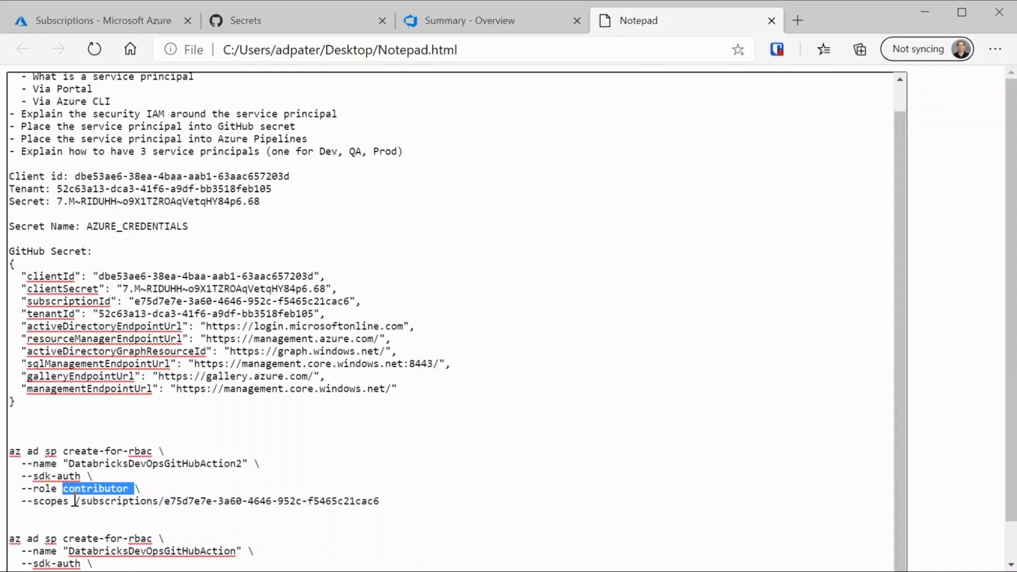
pyautogui.moveTo(75, 500); pyautogui.dragTo(361, 500)
pyautogui.scroll(-1, 333, 484)
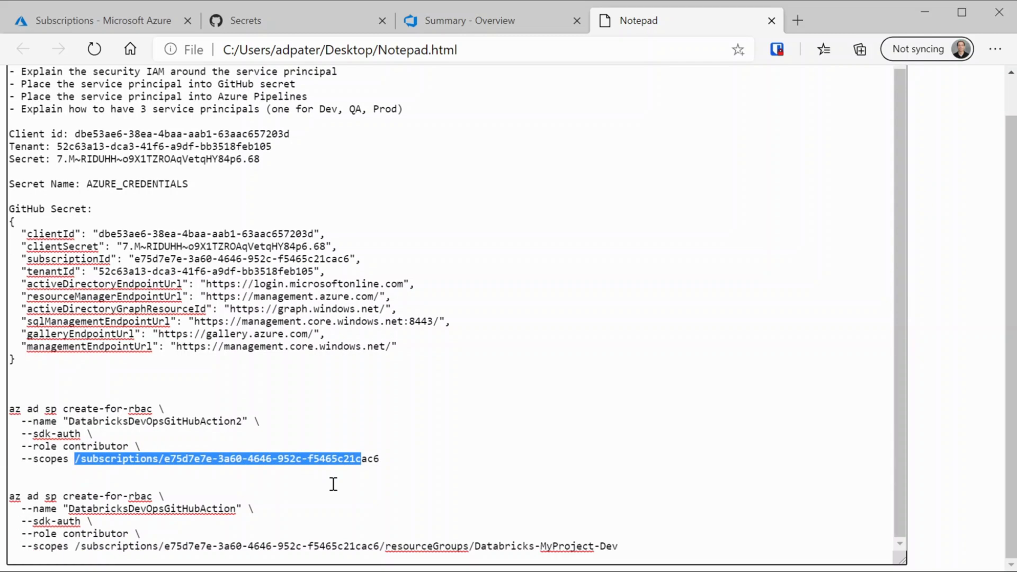
# - Run the copied az ad sp create-for-rbac command in the Azure portal's Bash Cloud Shell and select its JSON output, then close the shell
pyautogui.click(316, 30)
pyautogui.click(141, 19)
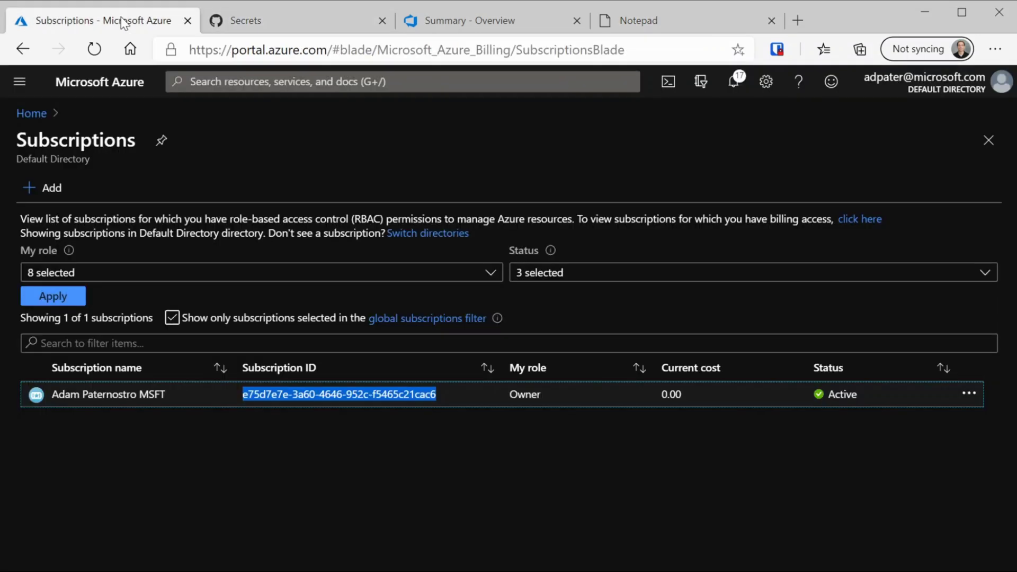
pyautogui.click(669, 83)
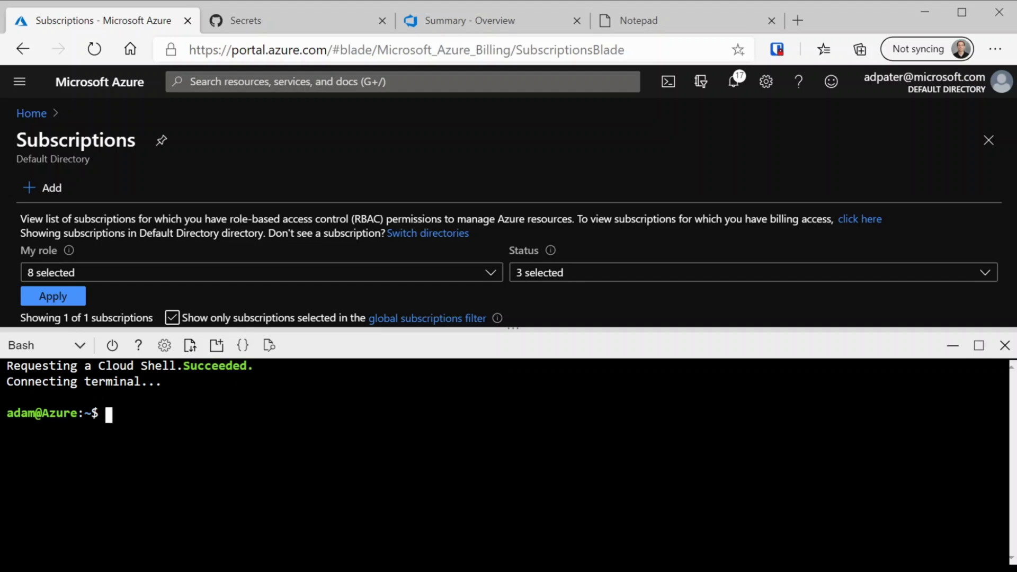
pyautogui.hotkey('ctrl', 'v')
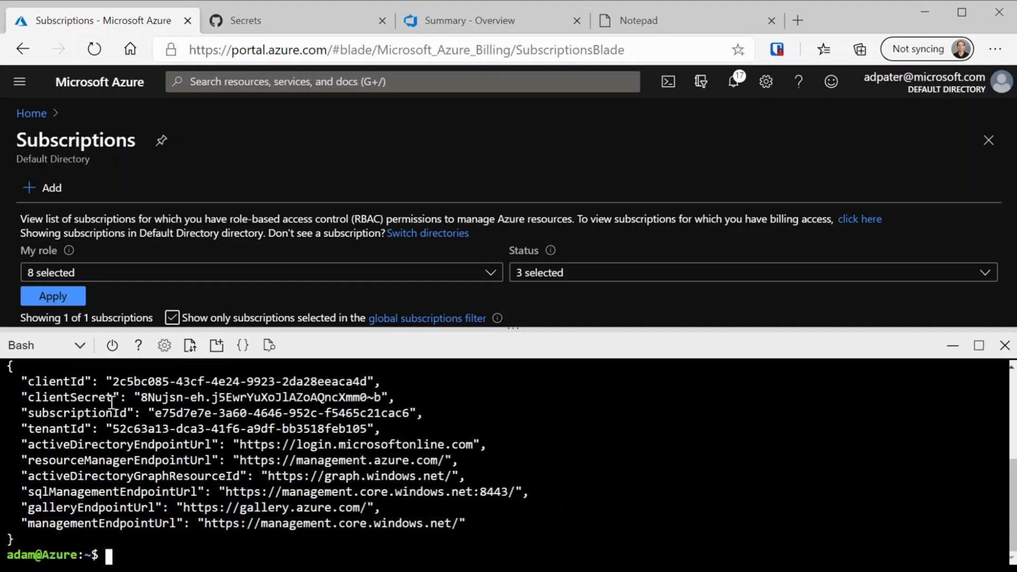
pyautogui.moveTo(16, 539); pyautogui.dragTo(9, 365)
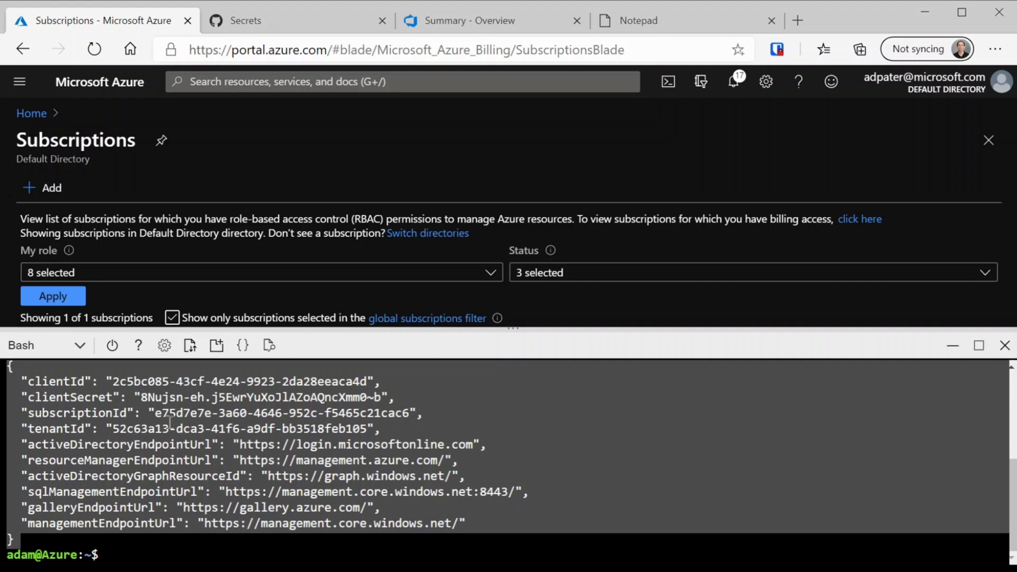
pyautogui.click(1008, 354)
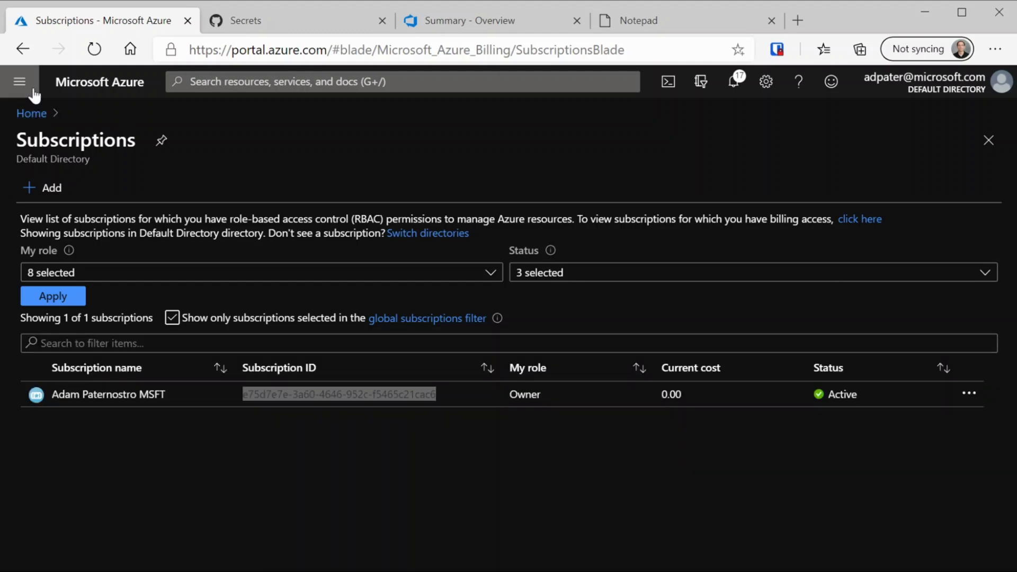
# - Find DatabricksDevOpsGitHubAction2 among all app registrations in Azure Active Directory and open its overview
pyautogui.click(19, 84)
pyautogui.click(326, 154)
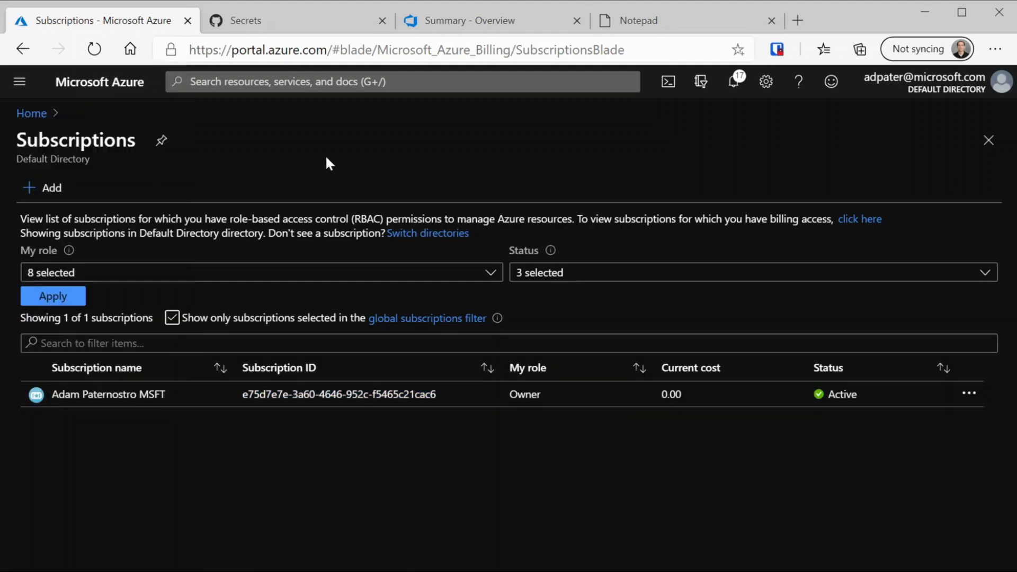
pyautogui.click(93, 85)
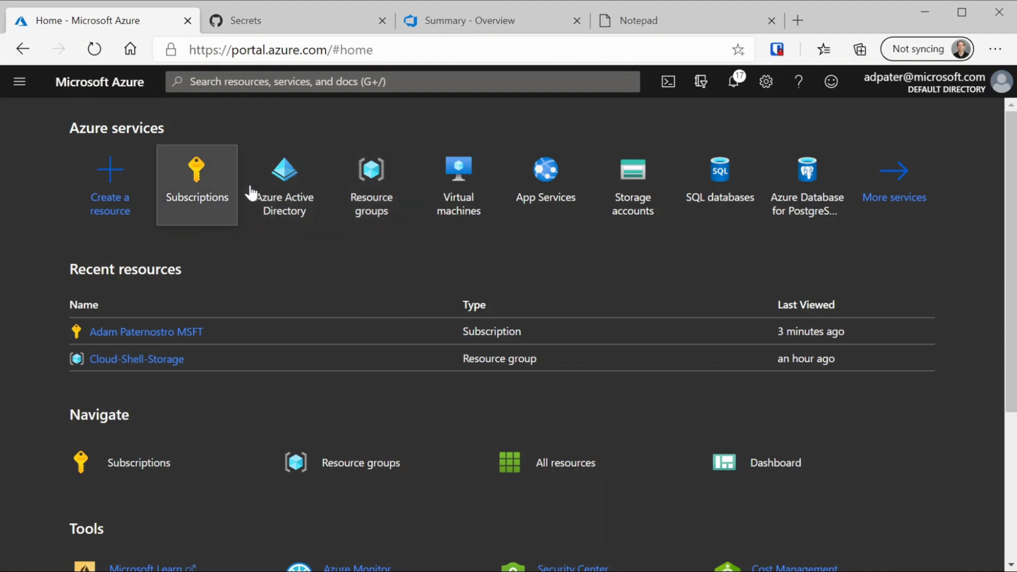
pyautogui.click(291, 192)
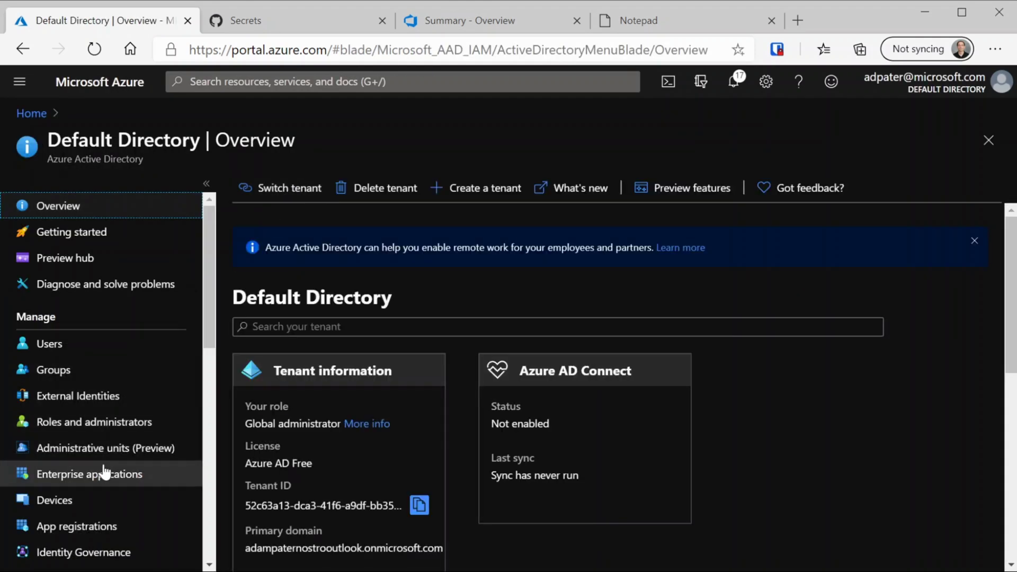
pyautogui.click(78, 526)
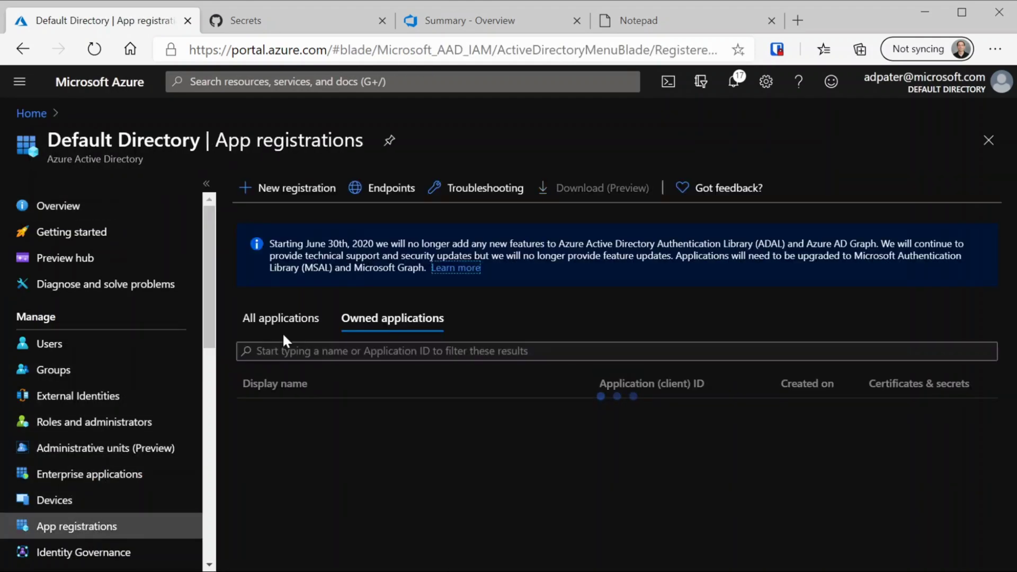
pyautogui.click(280, 360)
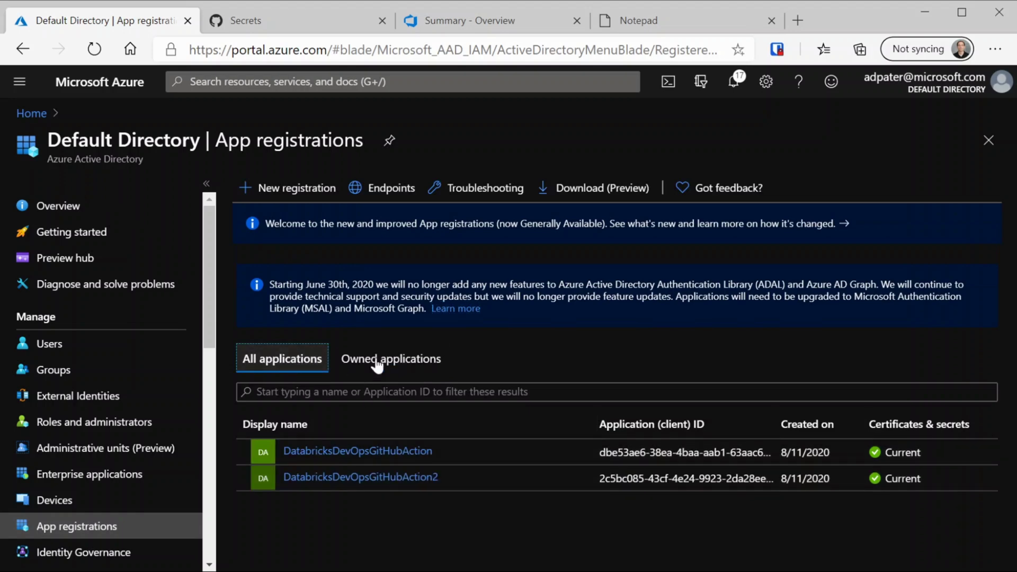
pyautogui.moveTo(445, 483); pyautogui.dragTo(268, 493)
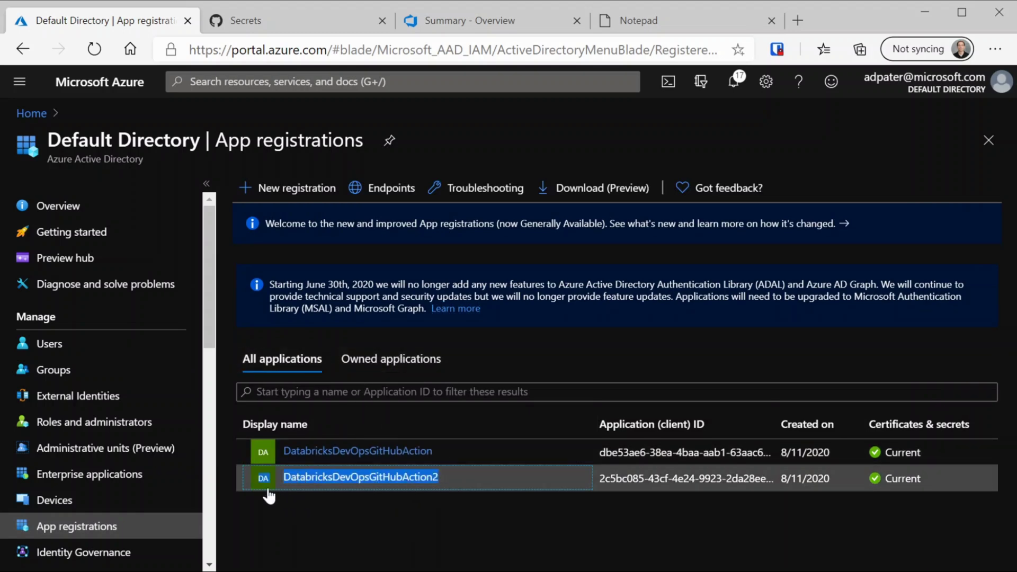
pyautogui.click(290, 482)
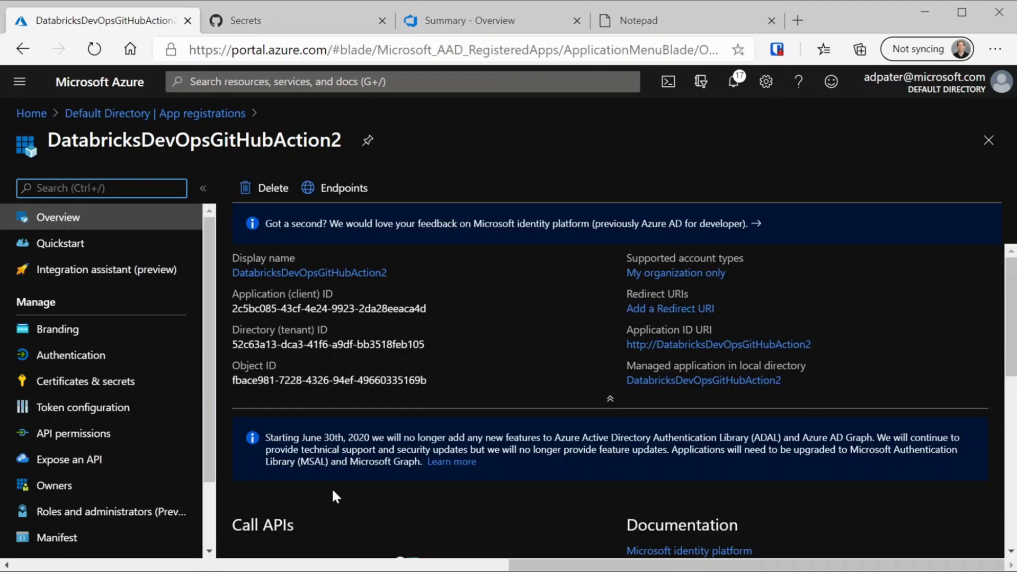
# - Examine the subscription's role assignments under Access control (IAM) for the two service principals
pyautogui.click(90, 84)
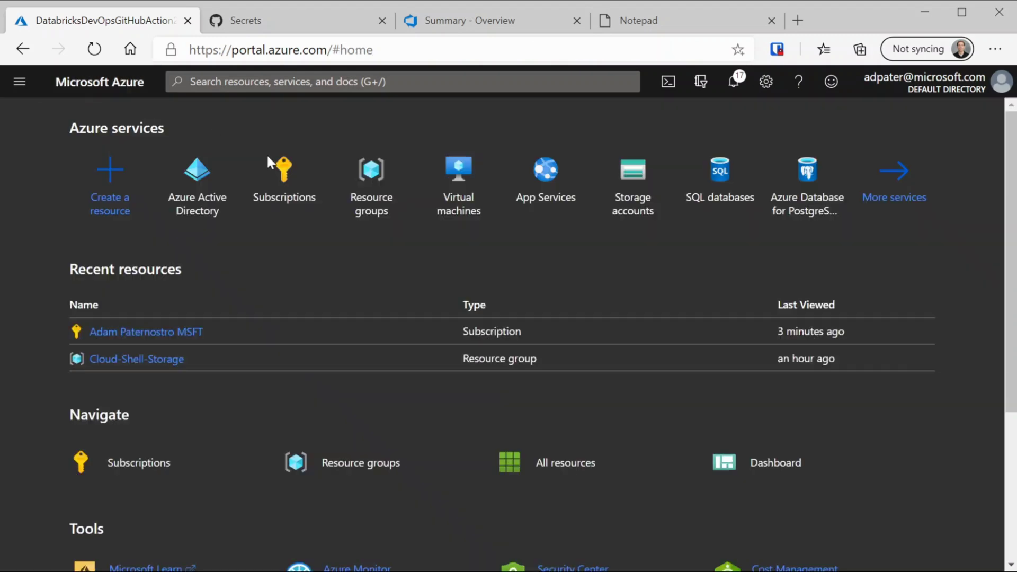
pyautogui.click(301, 204)
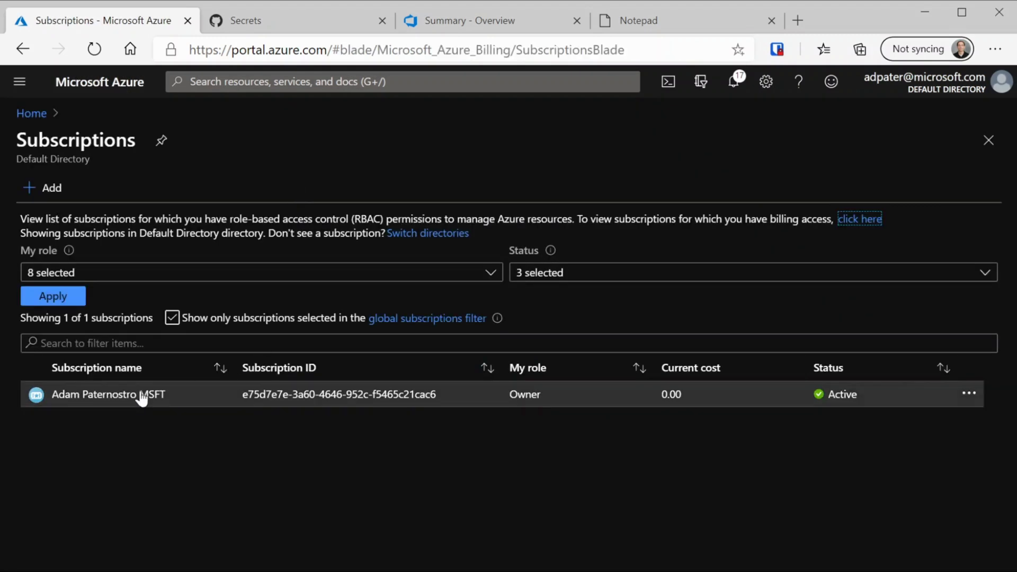
pyautogui.click(141, 396)
pyautogui.click(95, 270)
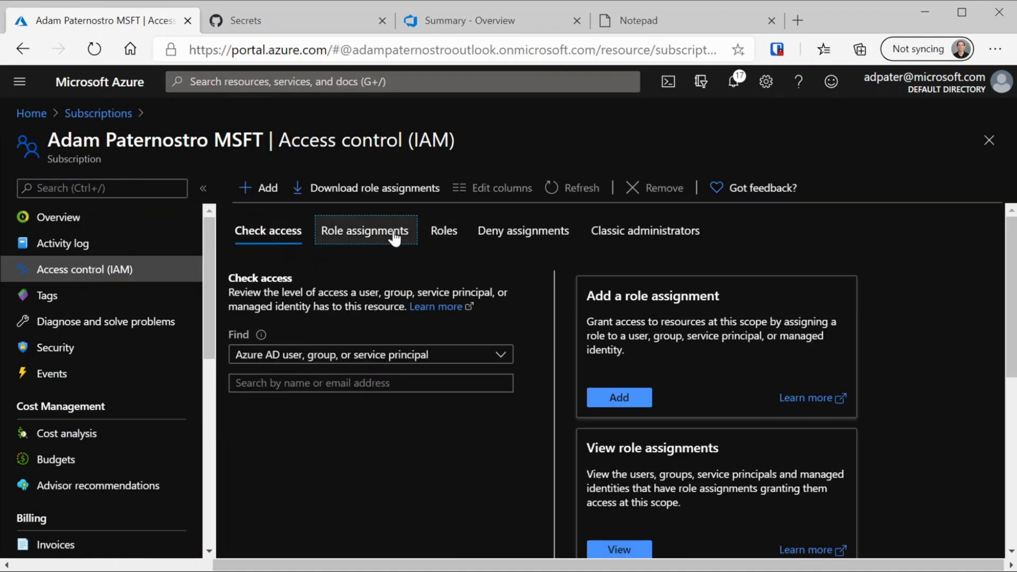
pyautogui.click(396, 233)
pyautogui.scroll(-3, 399, 435)
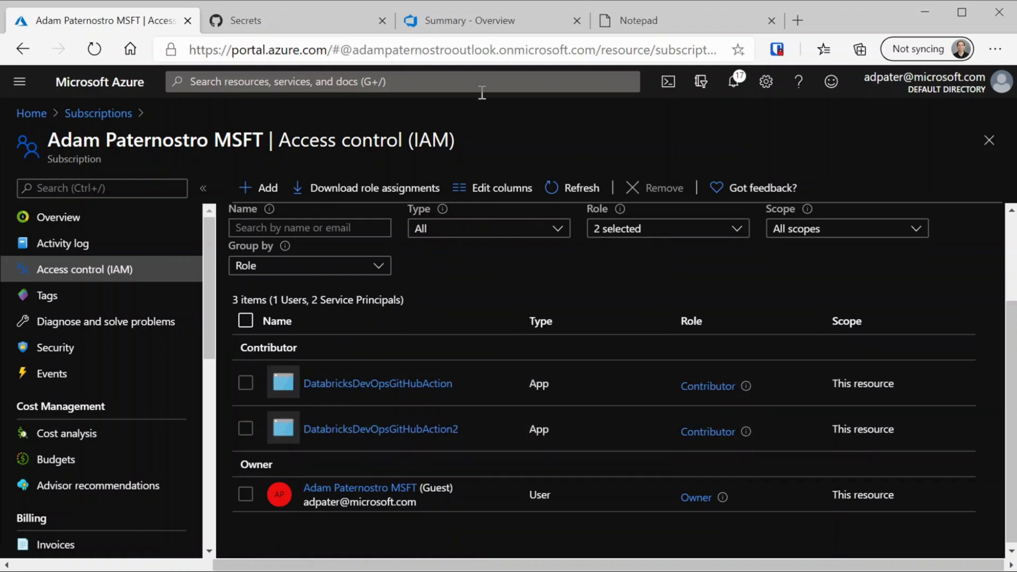
# - Switch to Azure DevOps and open the service connections in the Azure-Databricks-Dev-Ops project settings
pyautogui.click(294, 18)
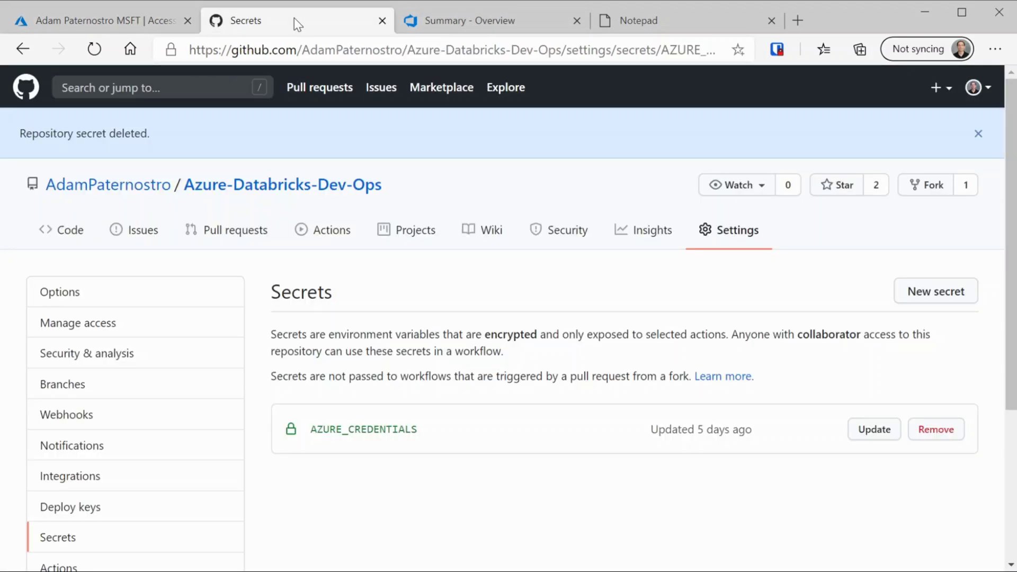
pyautogui.click(469, 20)
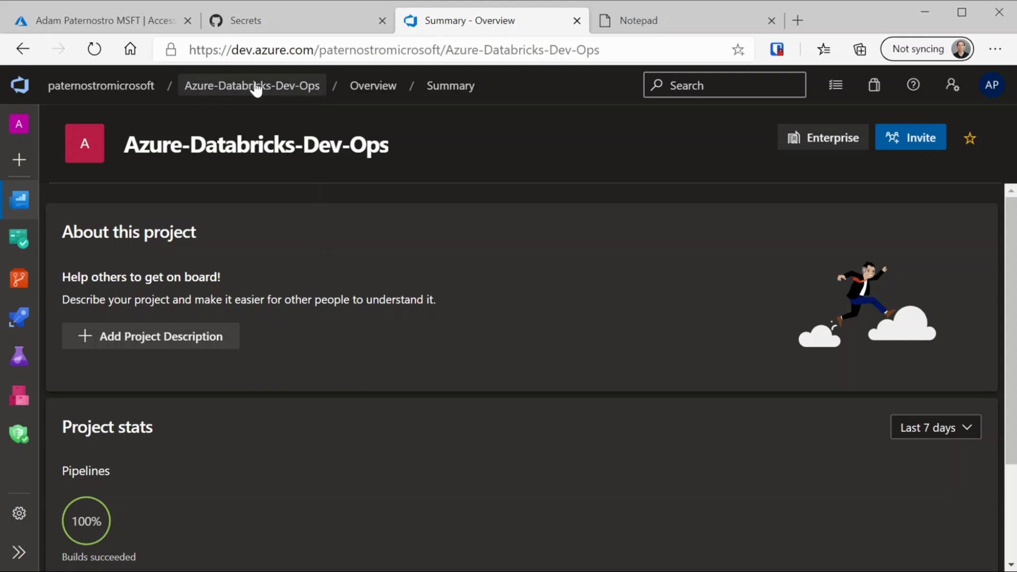
pyautogui.click(24, 516)
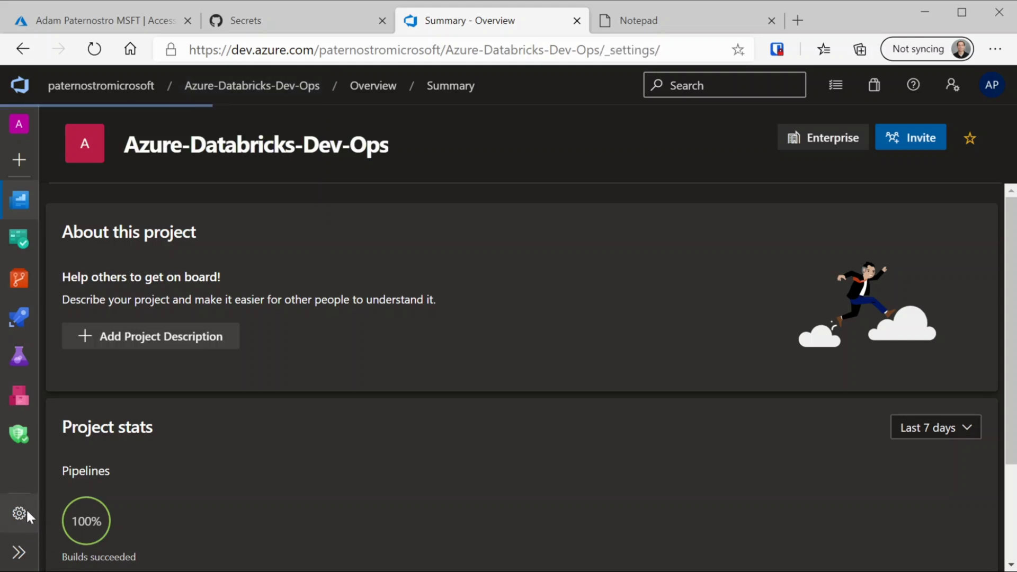
pyautogui.scroll(-3, 151, 355)
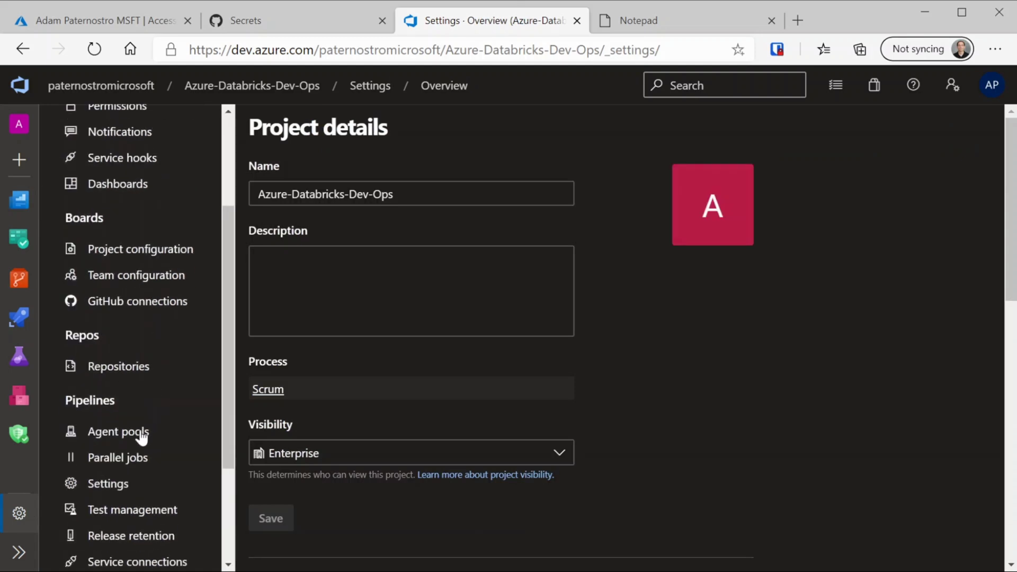
pyautogui.scroll(-2, 140, 336)
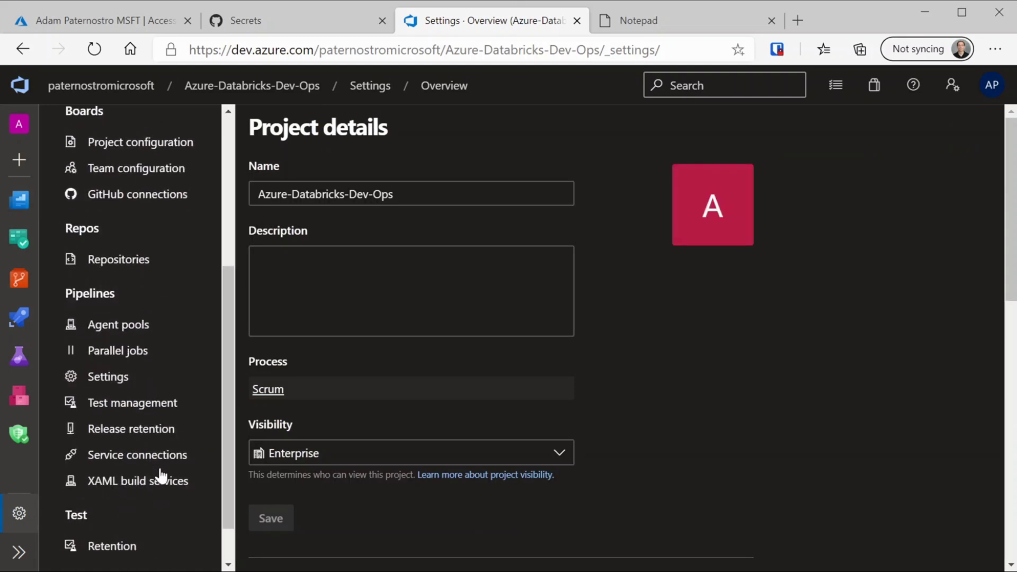
pyautogui.click(152, 458)
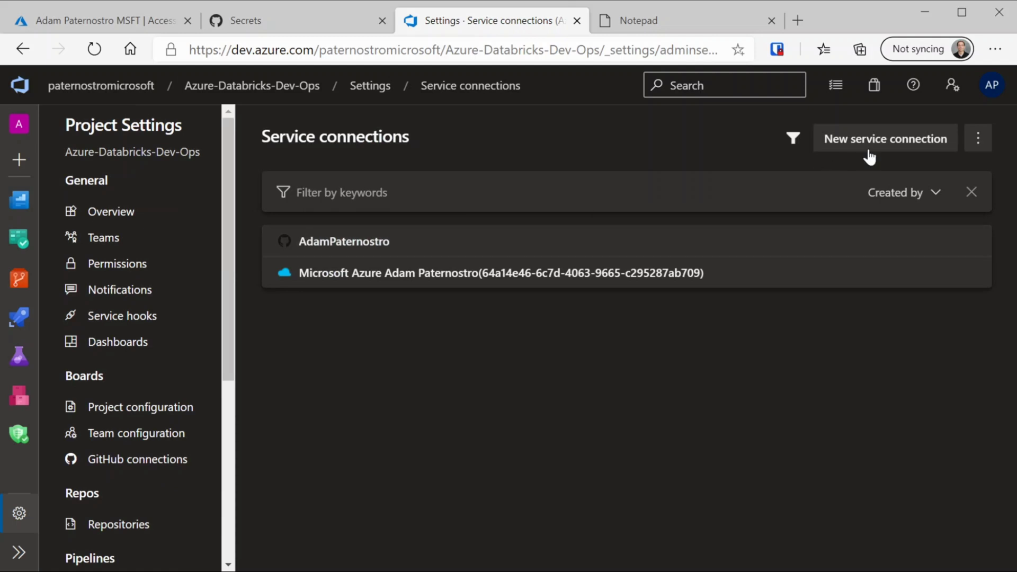
# - Start a new Azure Resource Manager service connection that authenticates with a manual service principal
pyautogui.click(873, 141)
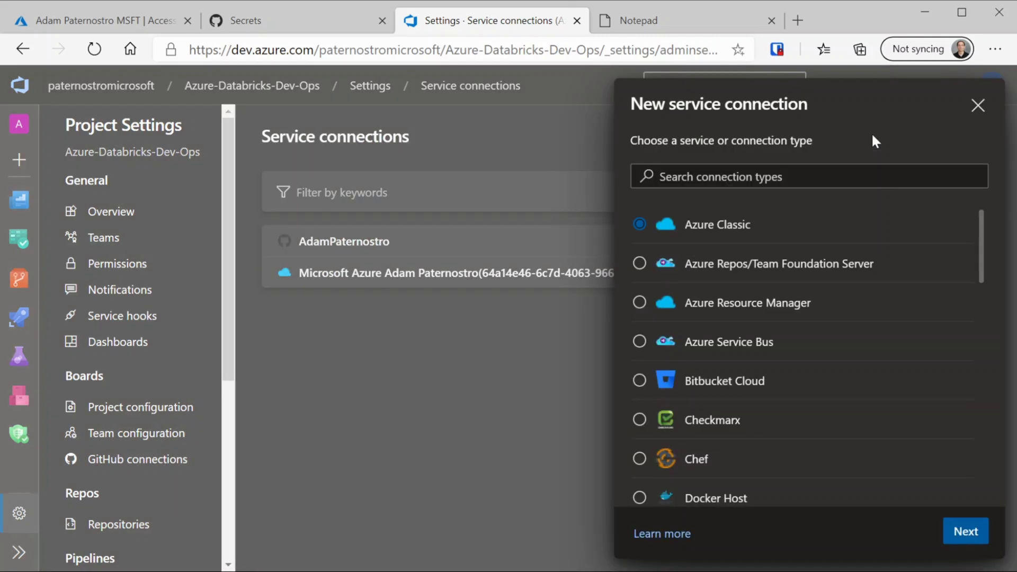
pyautogui.click(726, 313)
pyautogui.click(971, 534)
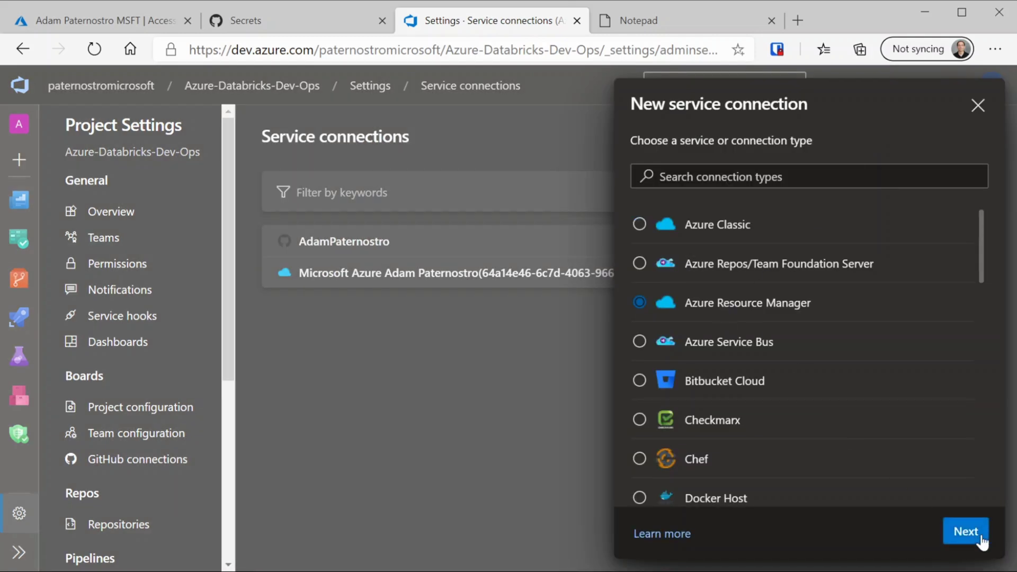
pyautogui.click(771, 224)
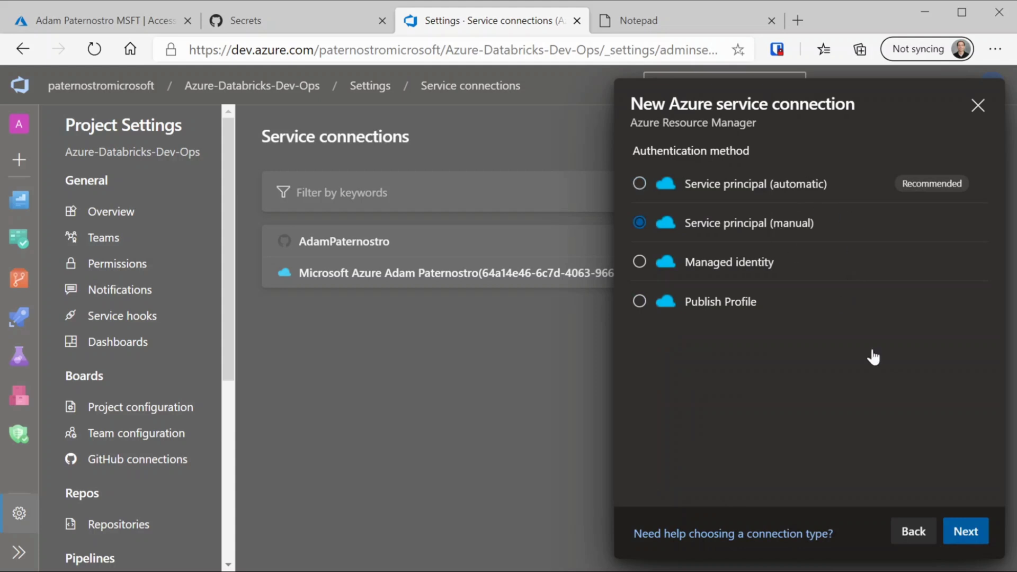
pyautogui.click(967, 532)
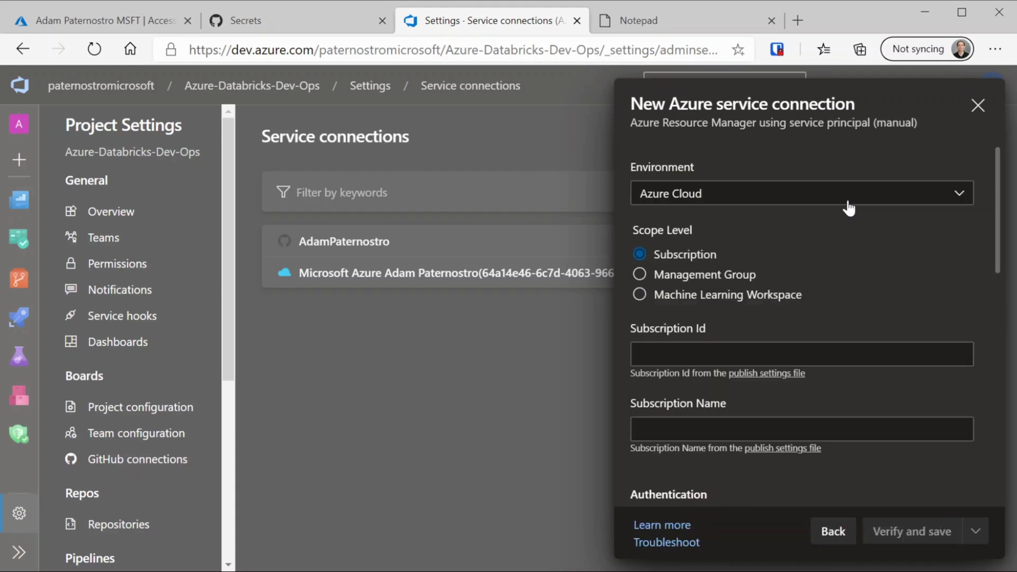
# - Copy the subscriptionId value from the Notepad page's GitHub secret JSON into the connection's Subscription Id
pyautogui.click(710, 349)
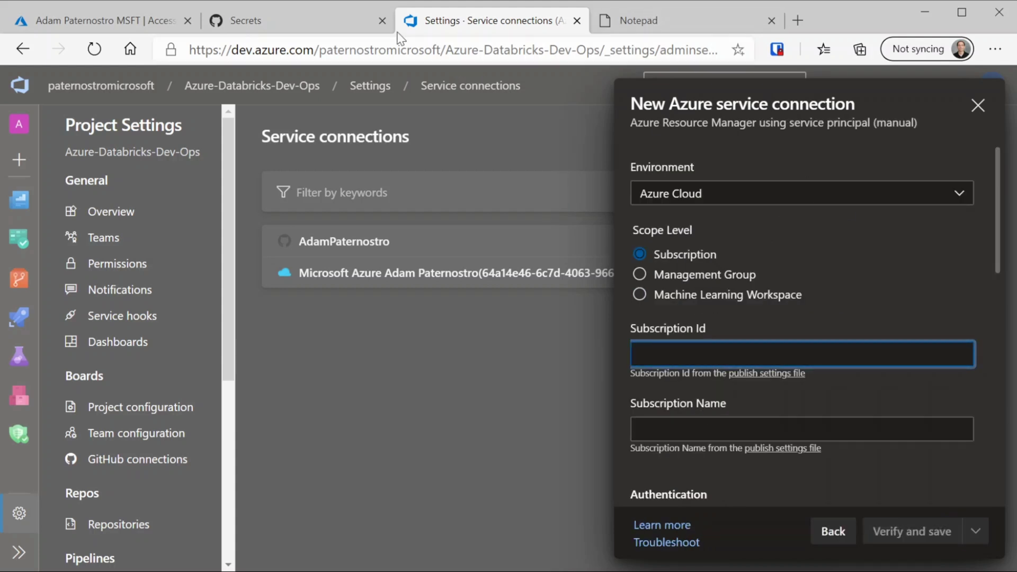
pyautogui.click(654, 16)
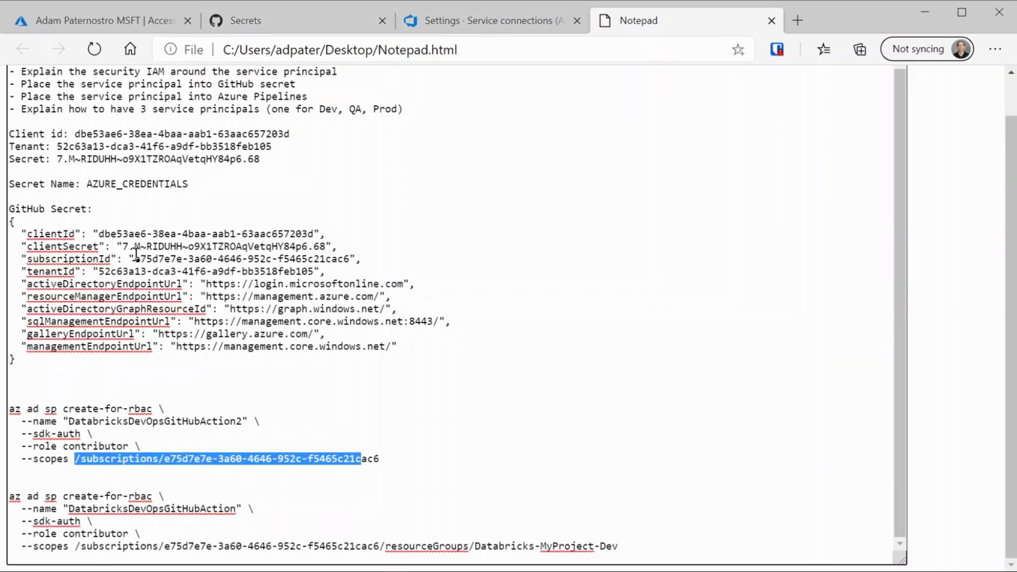
pyautogui.moveTo(135, 258); pyautogui.dragTo(350, 258)
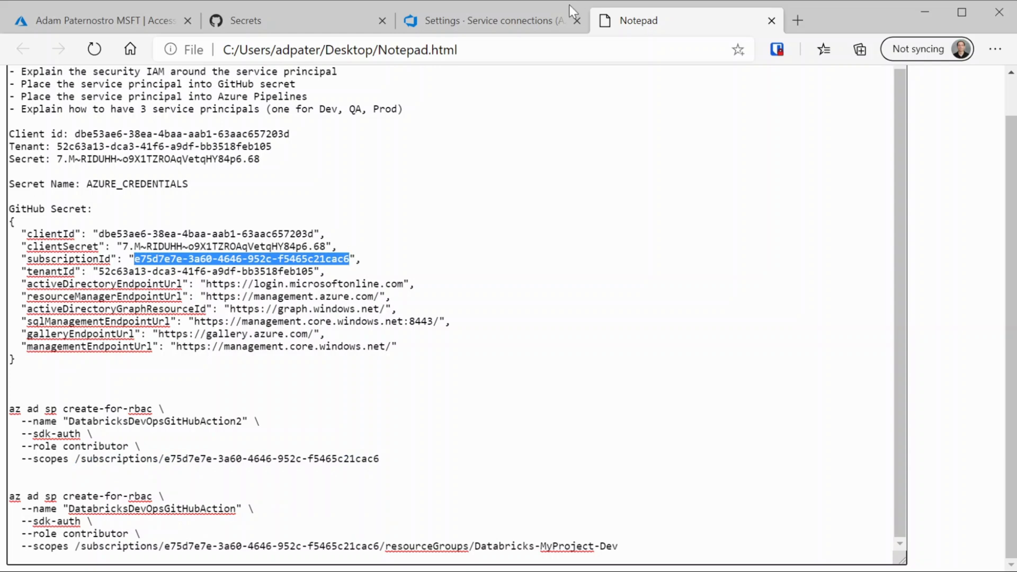
pyautogui.click(463, 22)
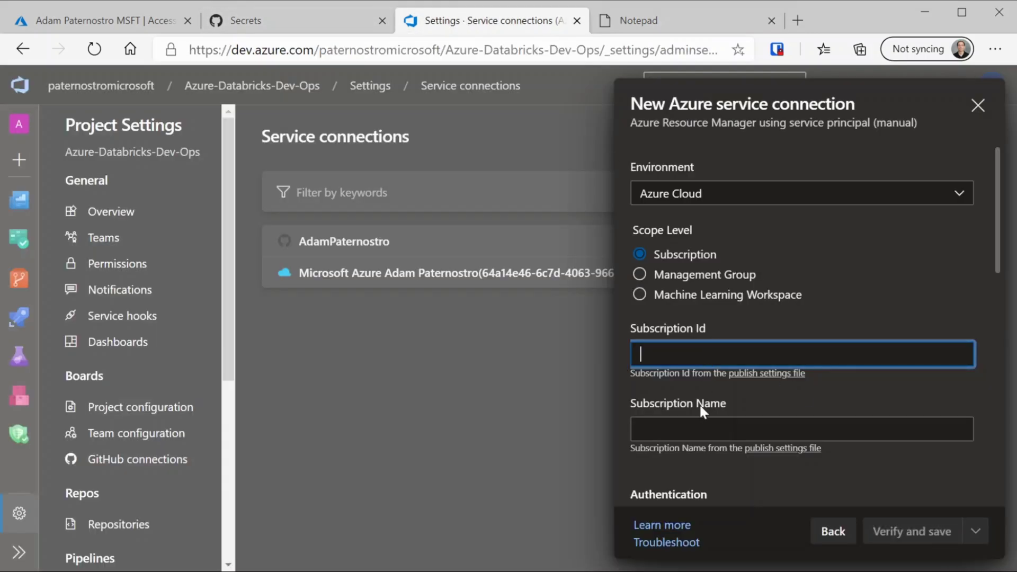
pyautogui.hotkey('ctrl', 'v')
# - Copy the subscription's name from its Azure portal page and enter it as the connection's Subscription Name
pyautogui.click(106, 21)
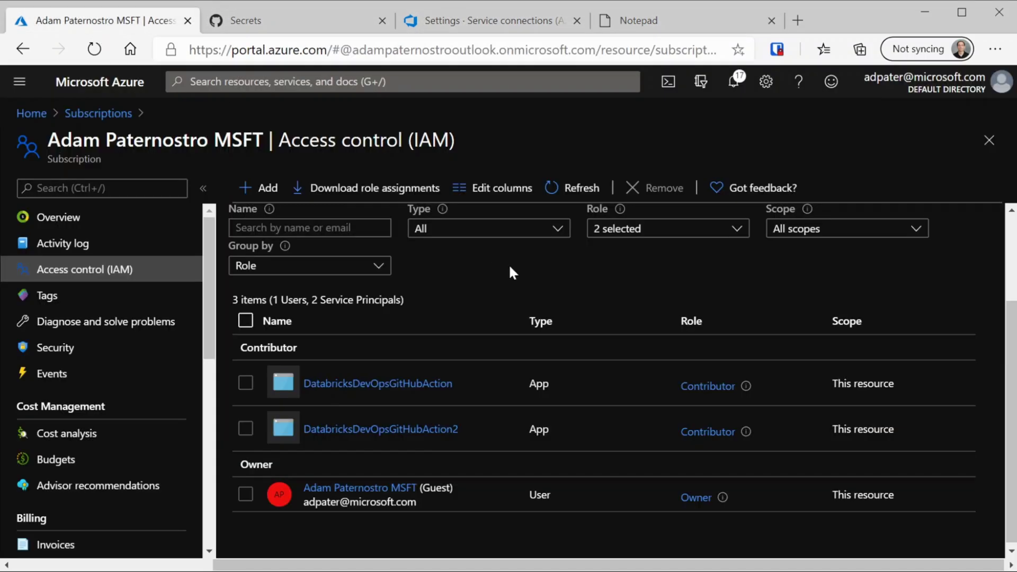
pyautogui.moveTo(48, 144); pyautogui.dragTo(263, 148)
pyautogui.hotkey('ctrl', 'c')
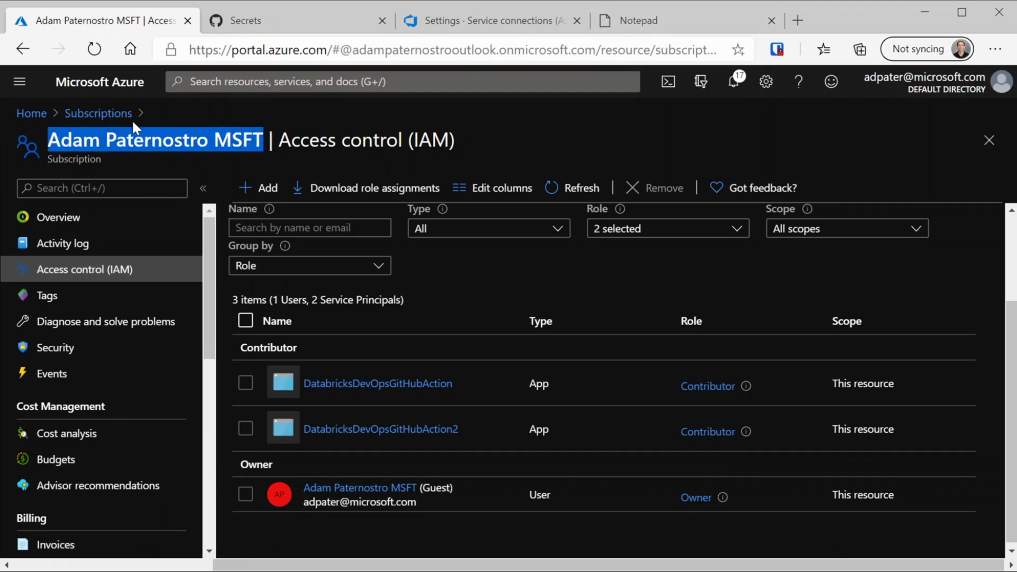
pyautogui.click(98, 113)
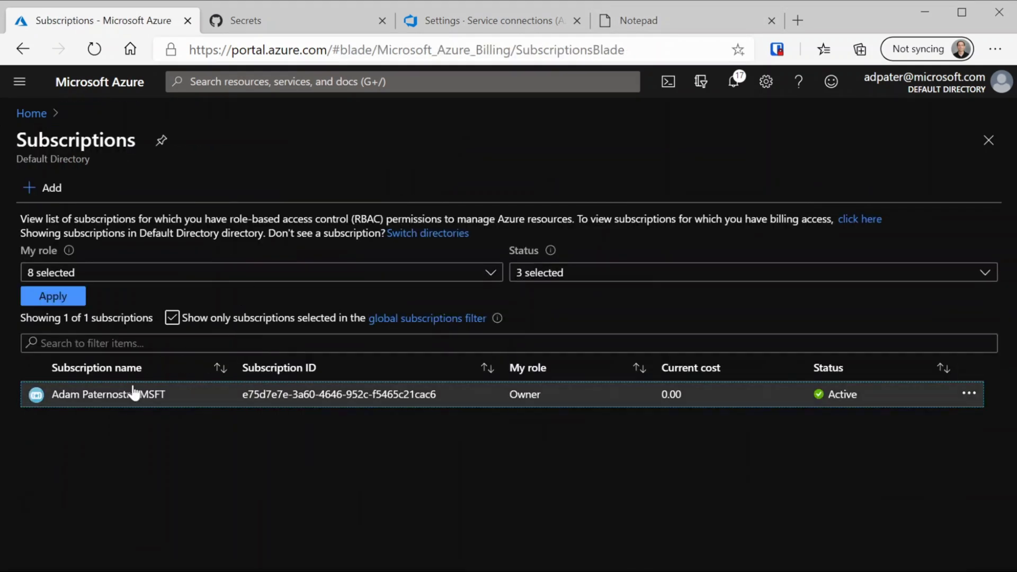
pyautogui.click(638, 20)
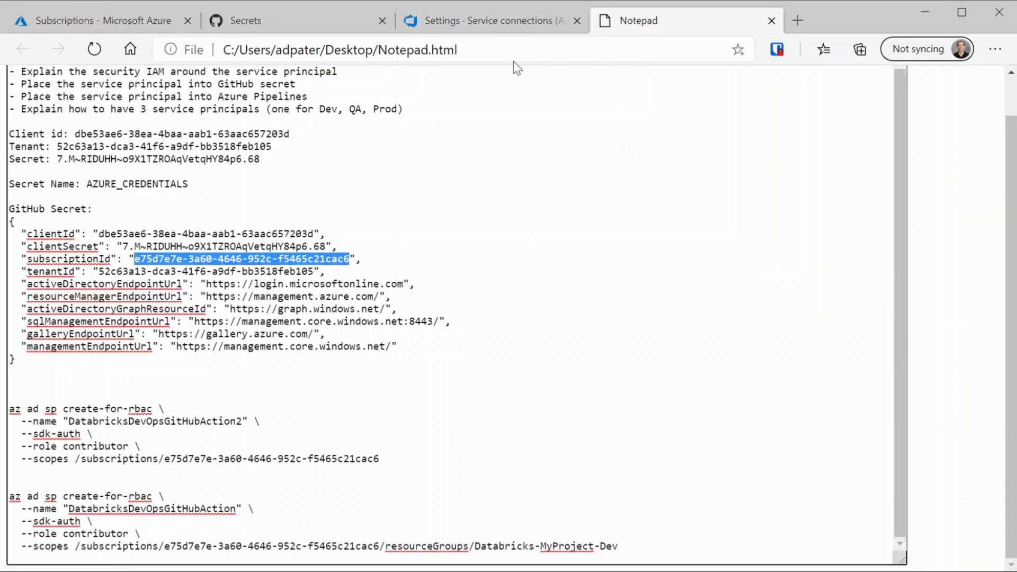
pyautogui.click(503, 20)
pyautogui.click(712, 424)
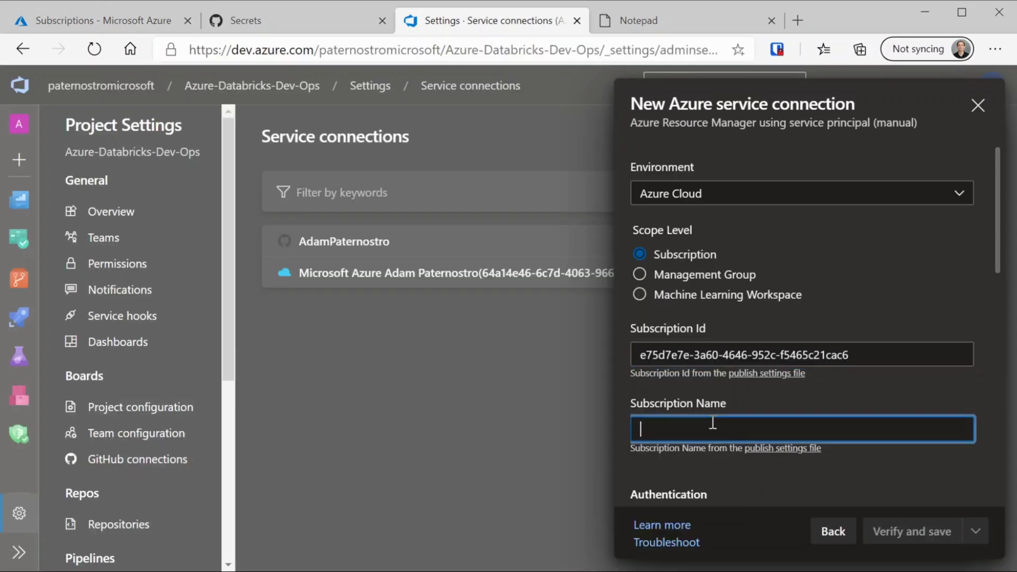
pyautogui.hotkey('ctrl', 'v')
# - Copy the client id from the Notepad page into the service connection's Service Principal Id
pyautogui.scroll(-4, 712, 424)
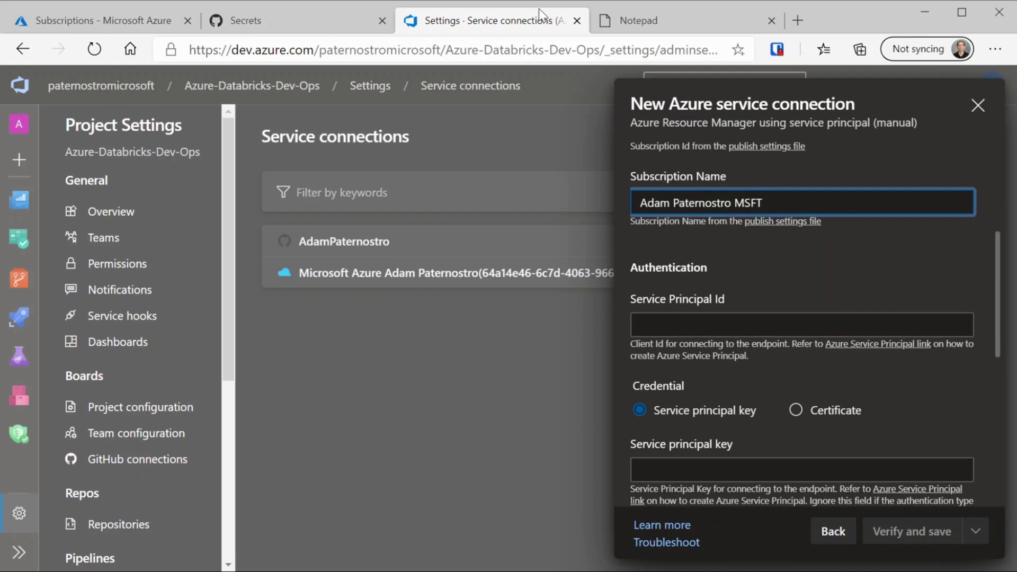
pyautogui.click(639, 20)
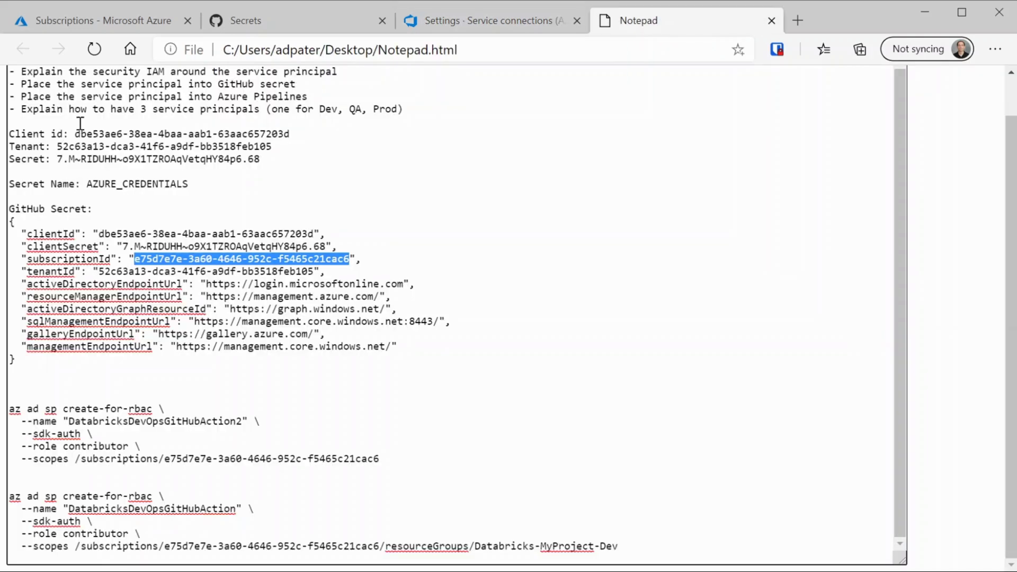
pyautogui.moveTo(78, 130); pyautogui.dragTo(338, 133)
pyautogui.hotkey('ctrl', 'c')
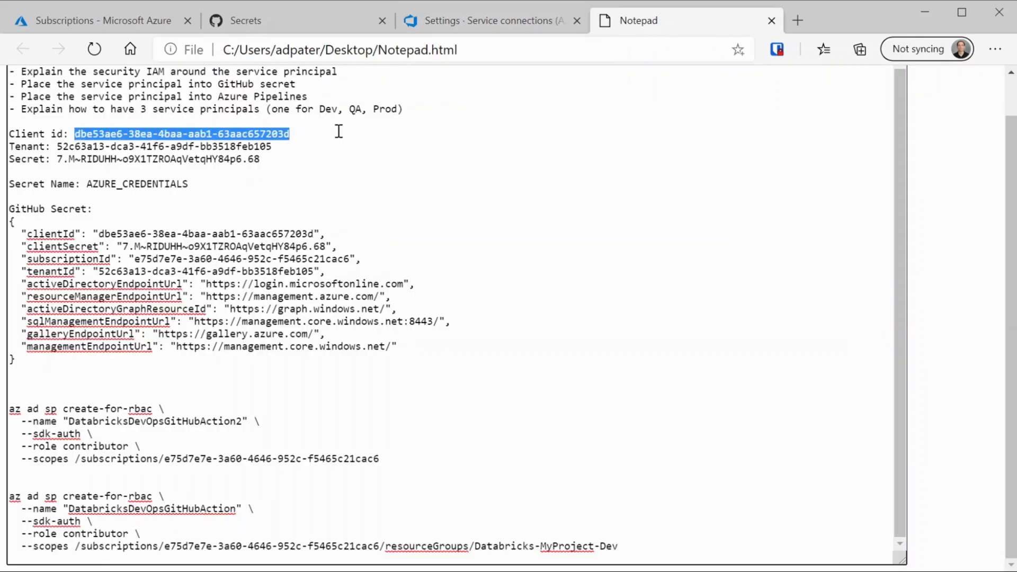
pyautogui.click(478, 19)
pyautogui.click(698, 329)
pyautogui.hotkey('ctrl', 'v')
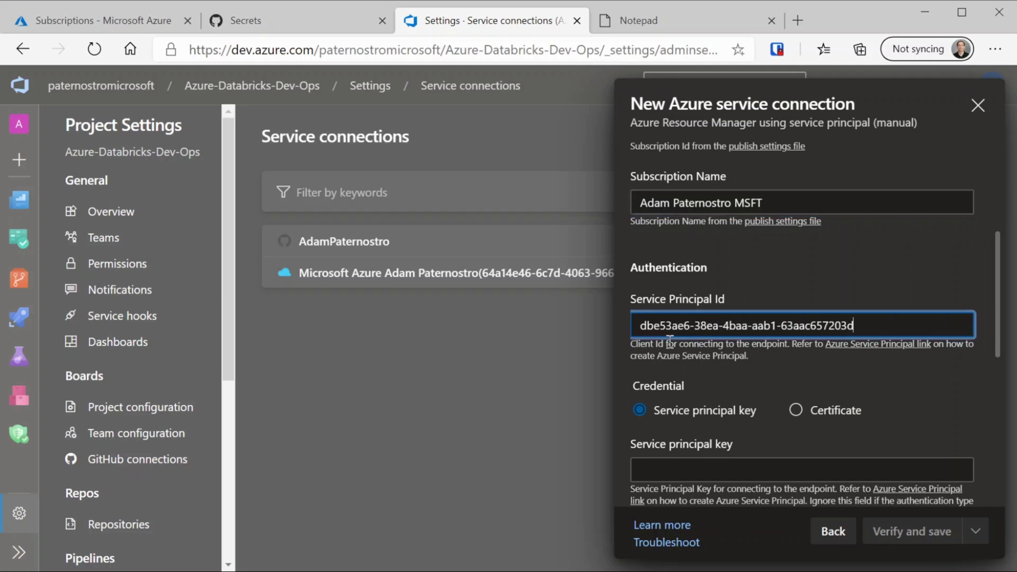
# - Copy the tenant value from the Notepad page into the service connection's Tenant ID
pyautogui.click(683, 22)
pyautogui.moveTo(57, 151); pyautogui.dragTo(309, 153)
pyautogui.hotkey('ctrl', 'c')
pyautogui.click(508, 21)
pyautogui.scroll(-3, 658, 344)
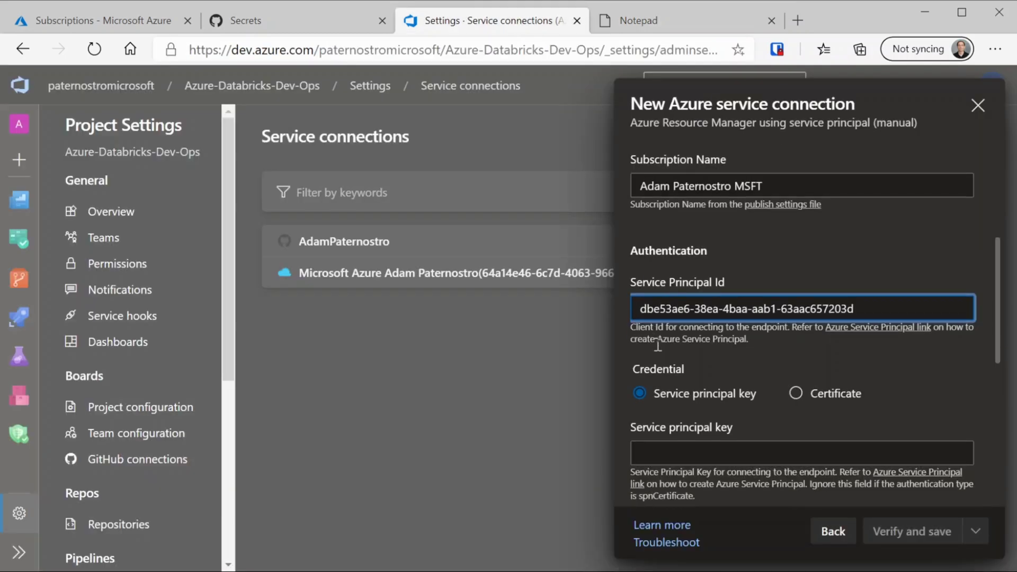
pyautogui.click(693, 405)
pyautogui.hotkey('ctrl', 'v')
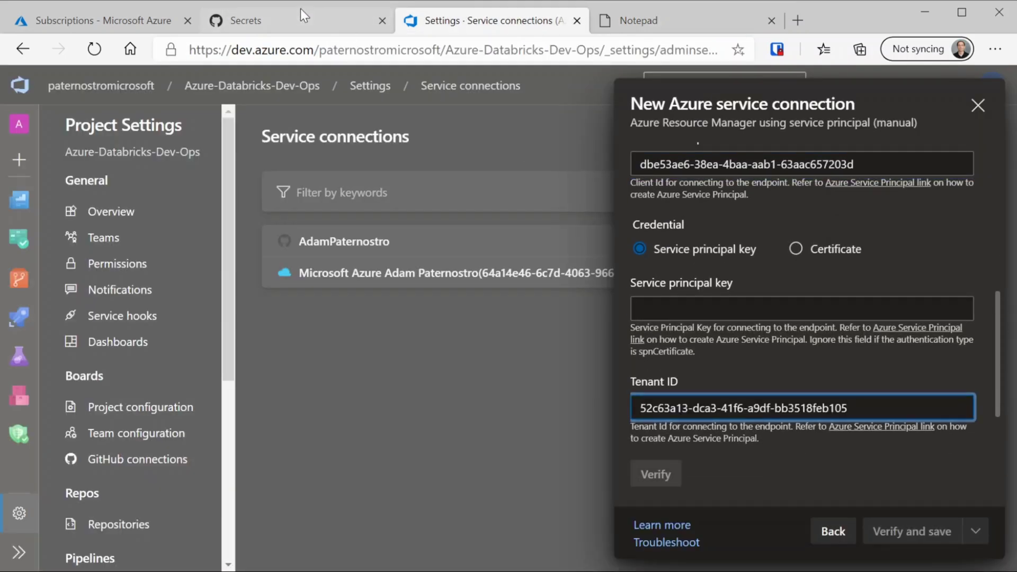
# - Copy the client secret from the Notepad page into the connection's Service principal key
pyautogui.click(650, 21)
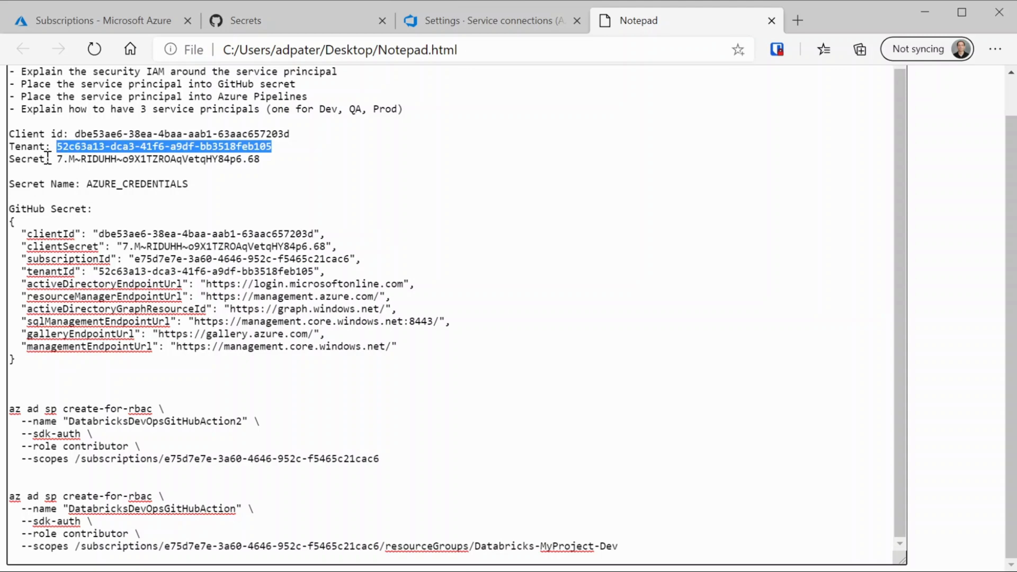
pyautogui.moveTo(57, 159); pyautogui.dragTo(327, 159)
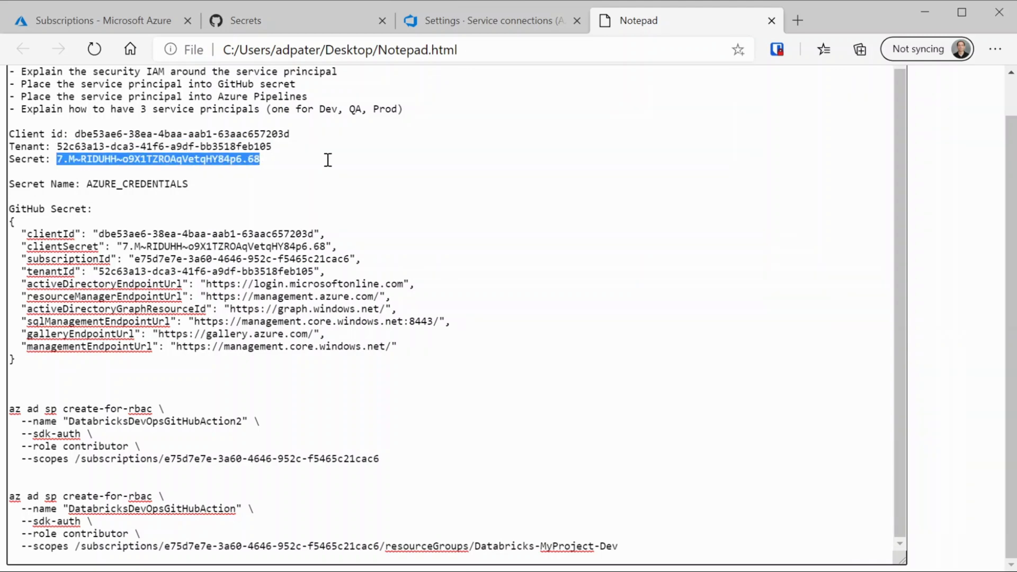
pyautogui.click(449, 26)
pyautogui.click(659, 306)
pyautogui.hotkey('ctrl', 'v')
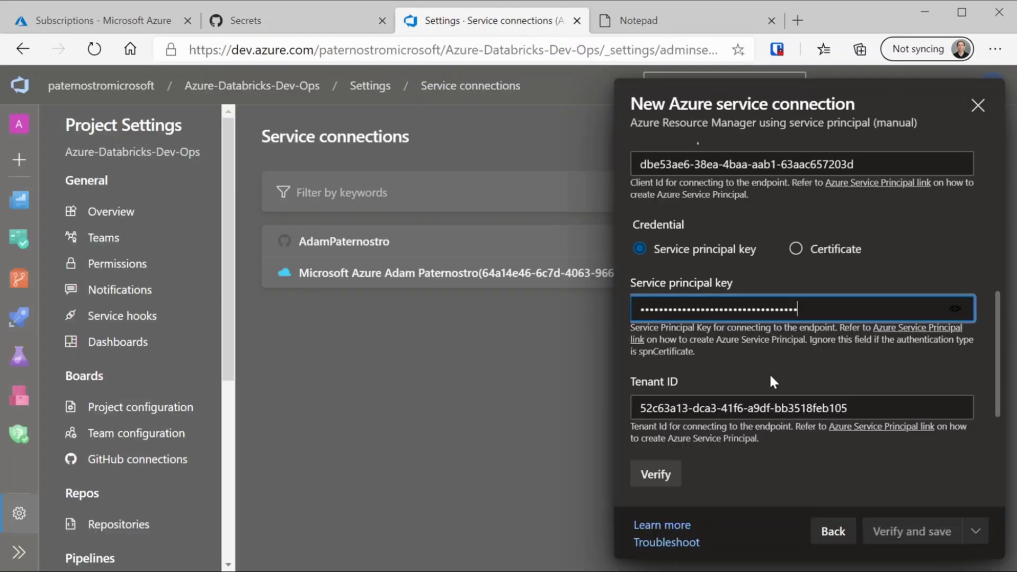
# - Name the service connection AZURE_CREDENTIALS using the secret name from the Notepad page, and verify and save it
pyautogui.scroll(-3, 769, 373)
pyautogui.click(696, 407)
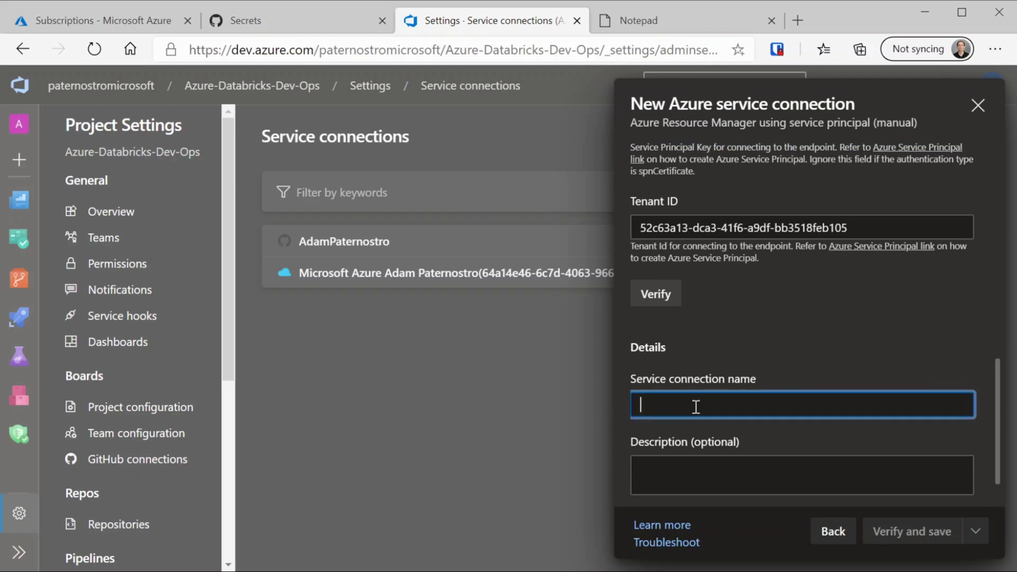
pyautogui.click(636, 23)
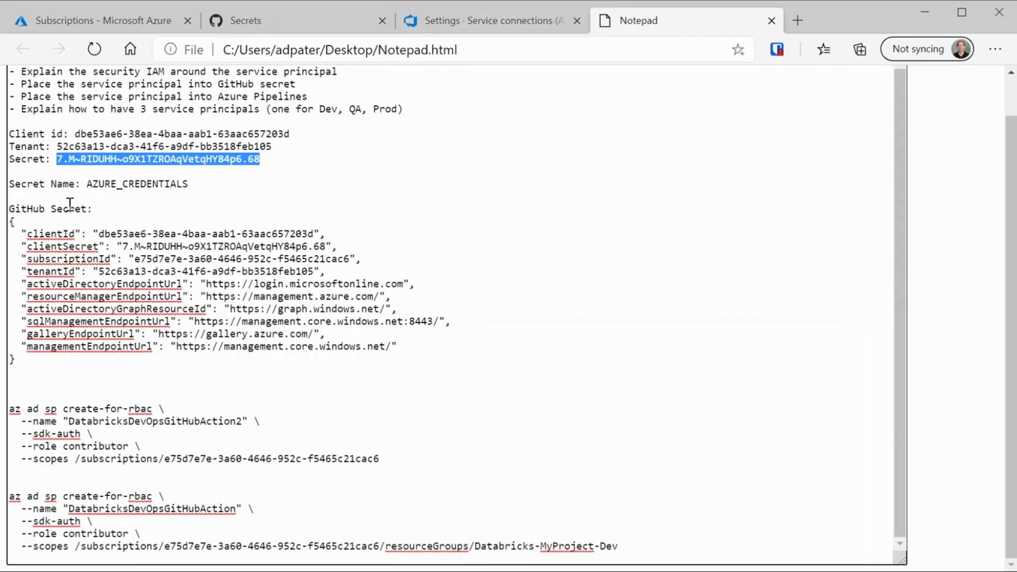
pyautogui.moveTo(81, 186); pyautogui.dragTo(188, 185)
pyautogui.hotkey('ctrl', 'c')
pyautogui.click(89, 186)
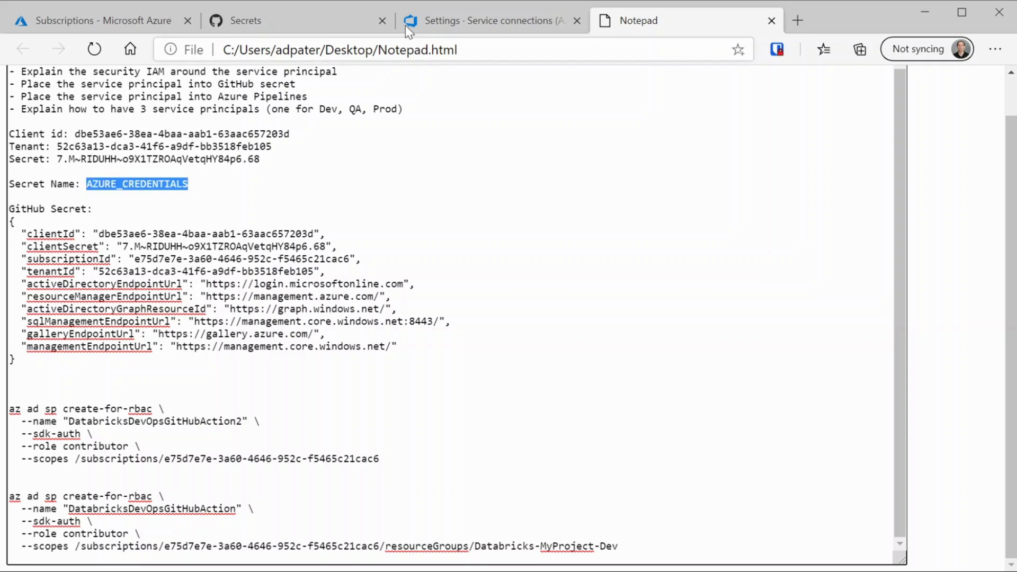
pyautogui.click(480, 31)
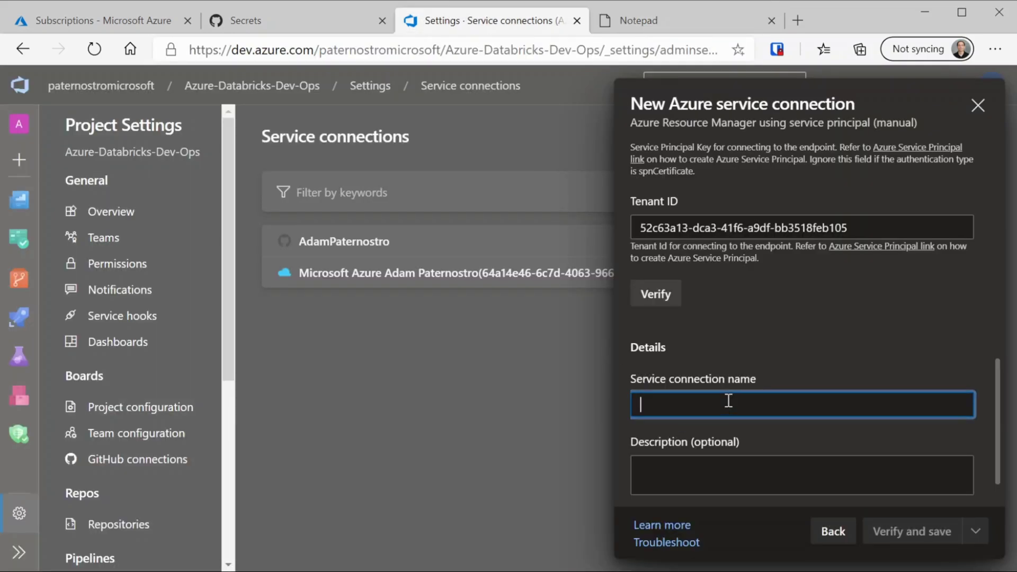
pyautogui.hotkey('ctrl', 'v')
pyautogui.scroll(-1, 736, 469)
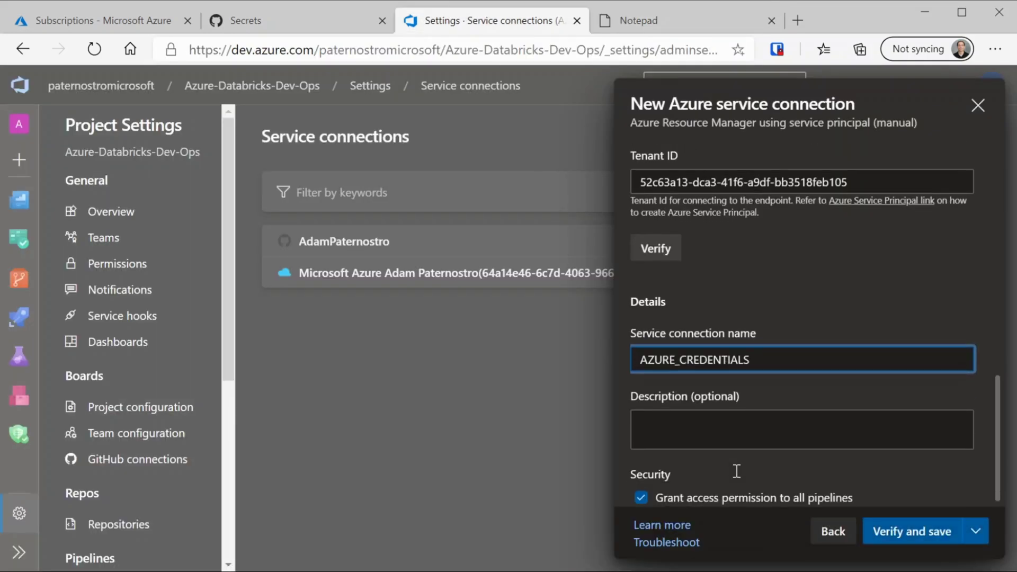
pyautogui.click(943, 534)
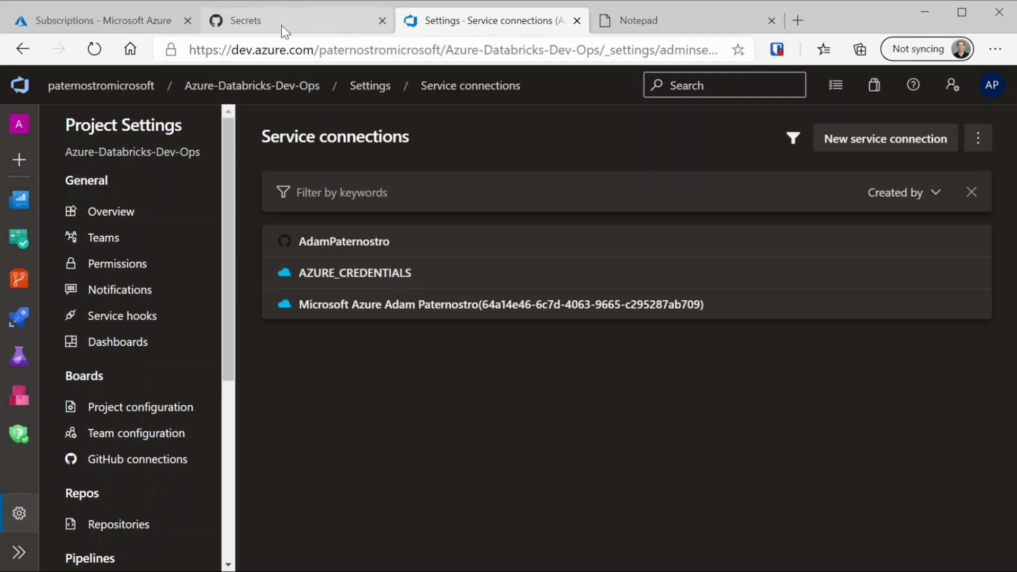
# - Review the Notepad agenda down to the item on having three service principals for Dev, QA and Prod
pyautogui.click(316, 22)
pyautogui.click(639, 20)
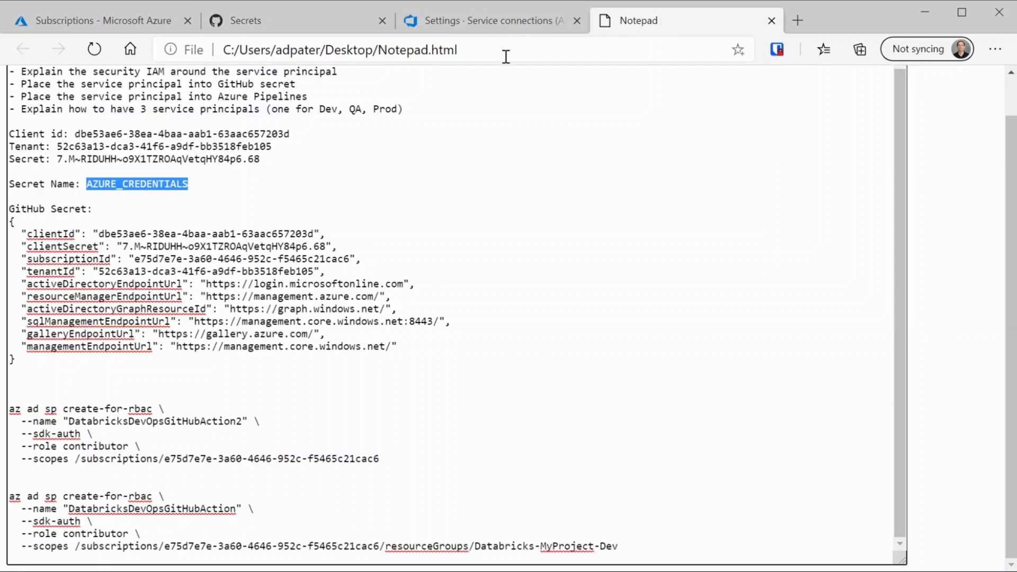
pyautogui.scroll(1, 188, 179)
pyautogui.scroll(1, 253, 130)
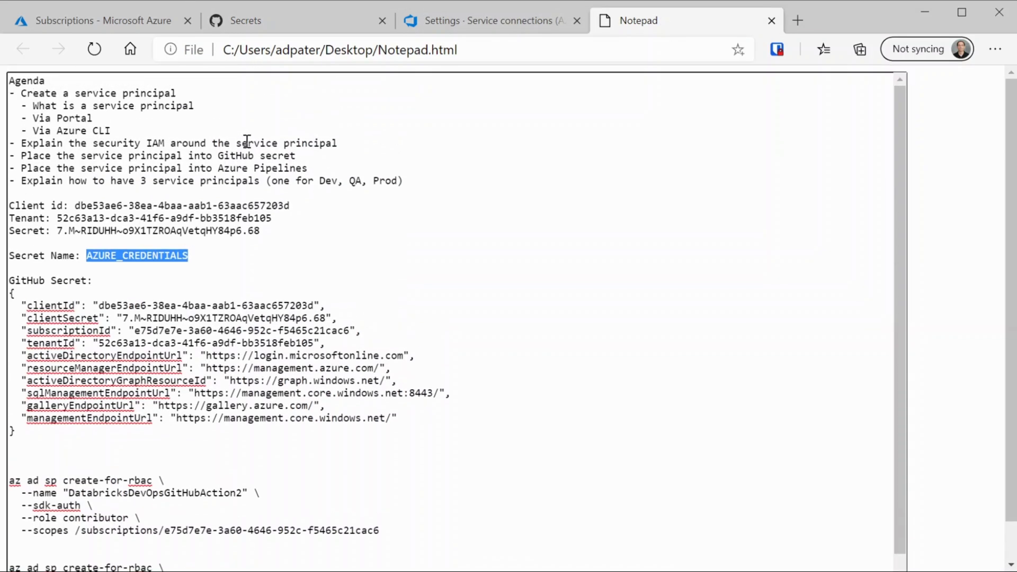
pyautogui.moveTo(22, 85); pyautogui.dragTo(373, 120)
pyautogui.click(358, 127)
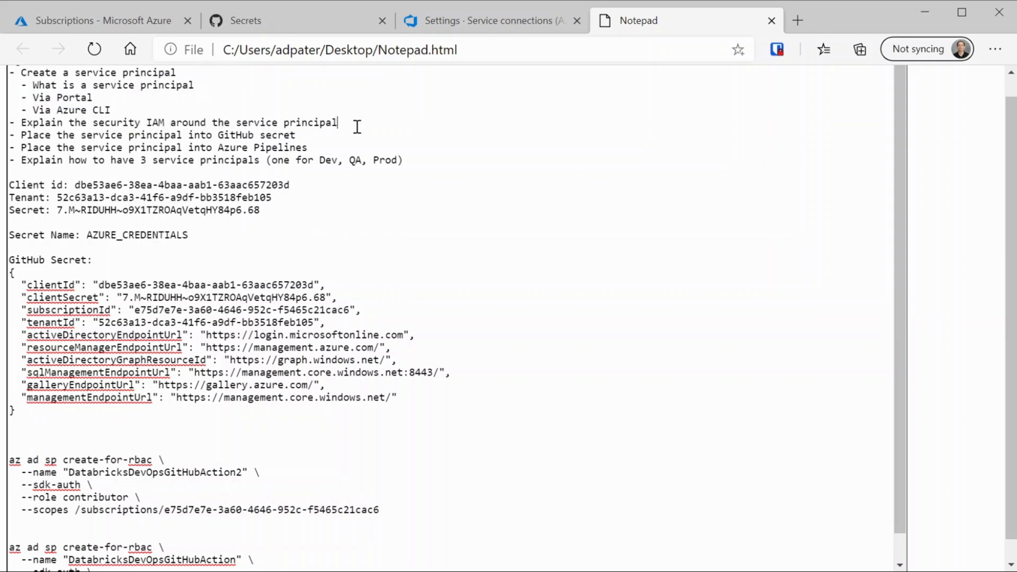
pyautogui.moveTo(322, 139); pyautogui.dragTo(30, 127)
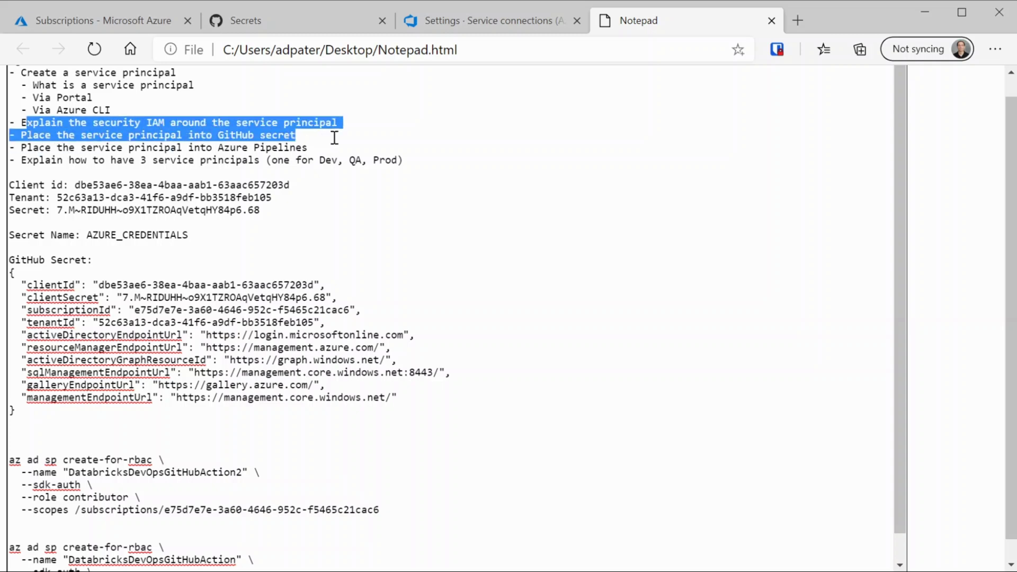
pyautogui.moveTo(352, 147); pyautogui.dragTo(417, 163)
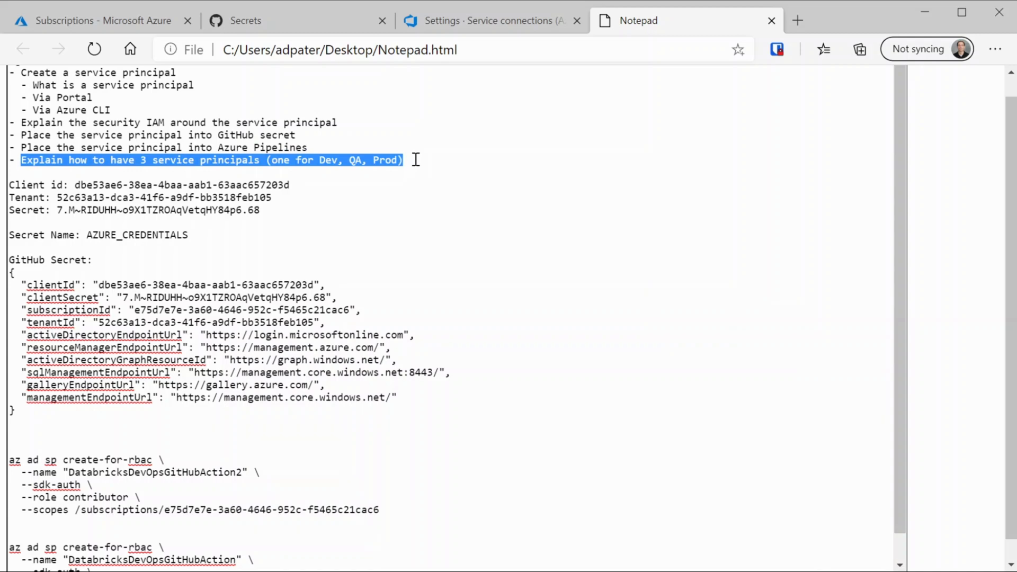
# - Switch to the Azure portal, search the Marketplace for Resource group and start creating a new one
pyautogui.click(103, 14)
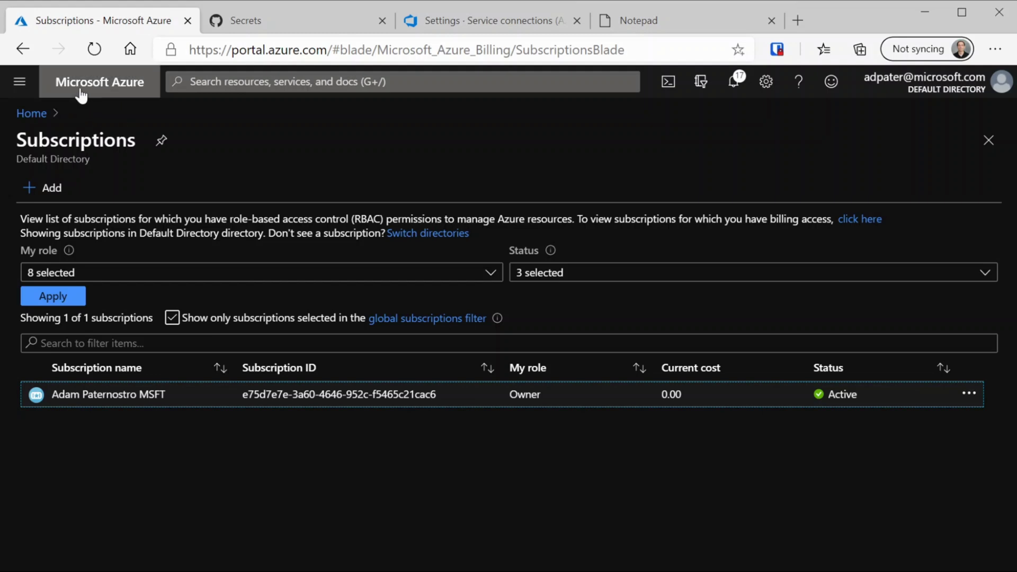
pyautogui.click(8, 86)
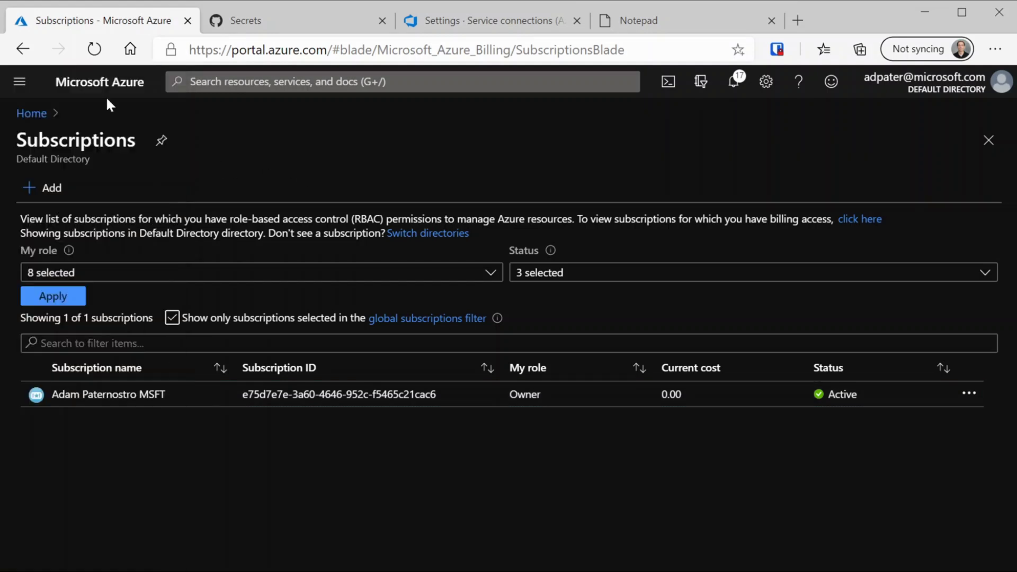
pyautogui.click(94, 93)
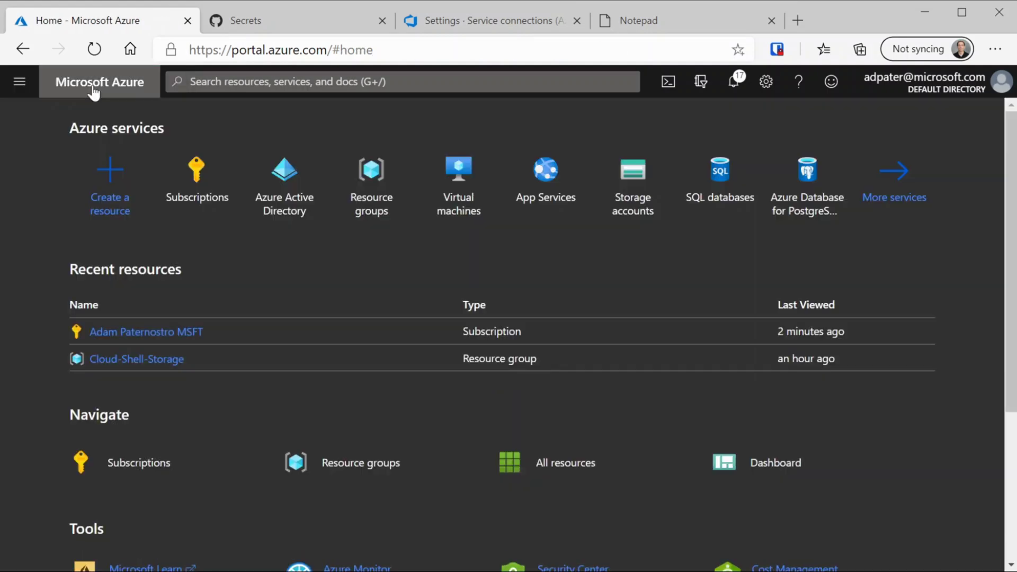
pyautogui.click(120, 180)
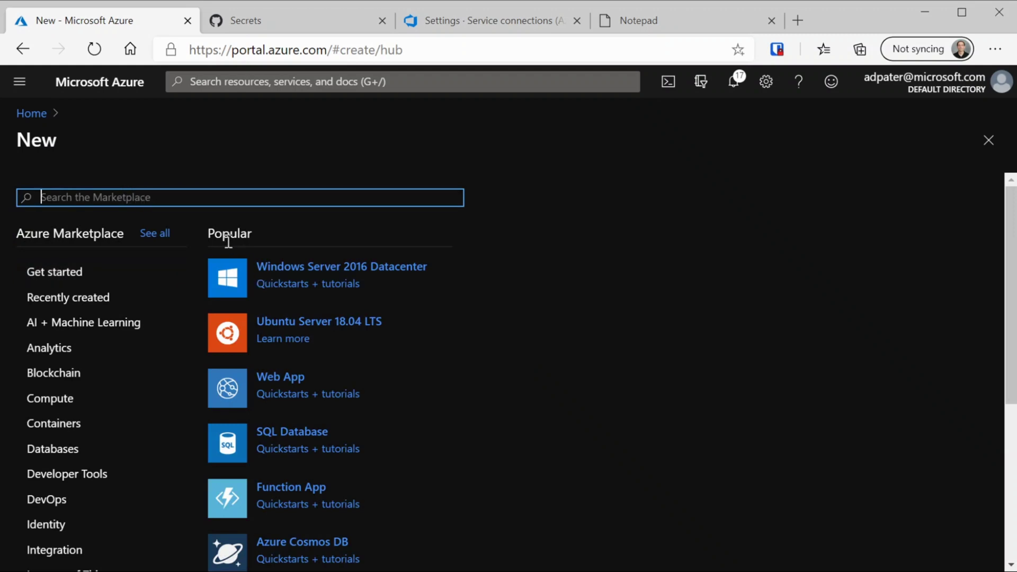
pyautogui.write('resour')
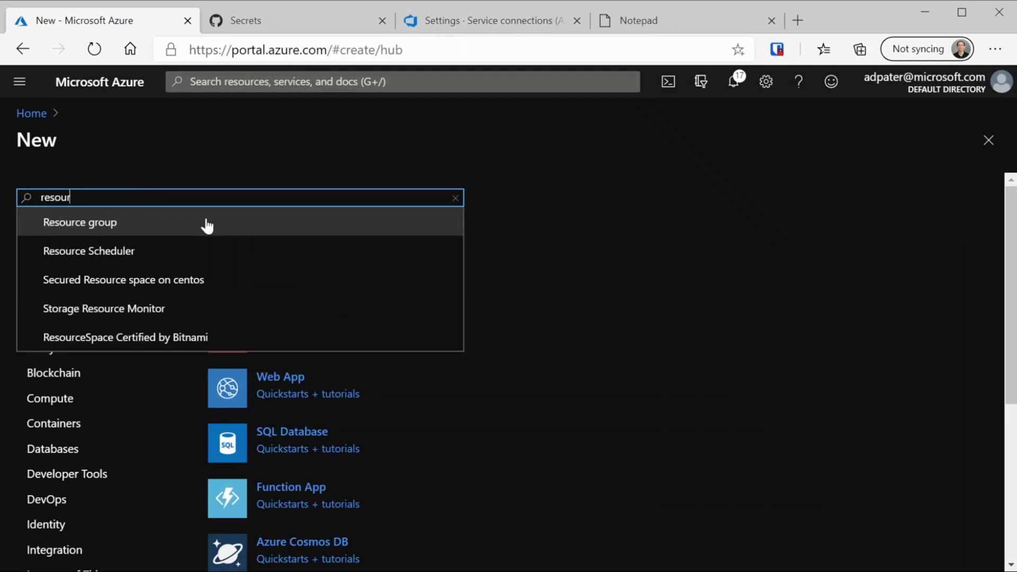
pyautogui.click(207, 223)
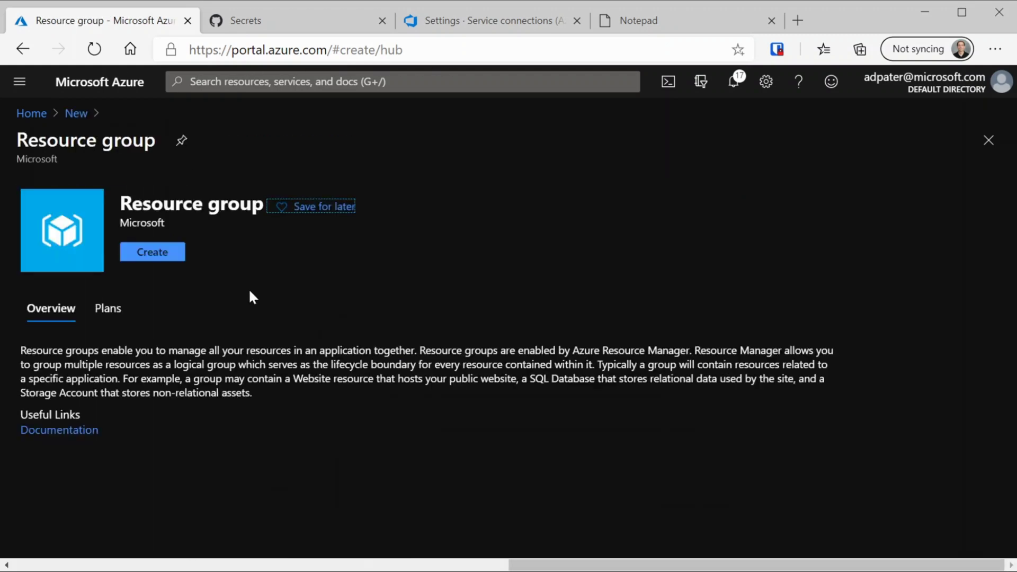
pyautogui.click(146, 251)
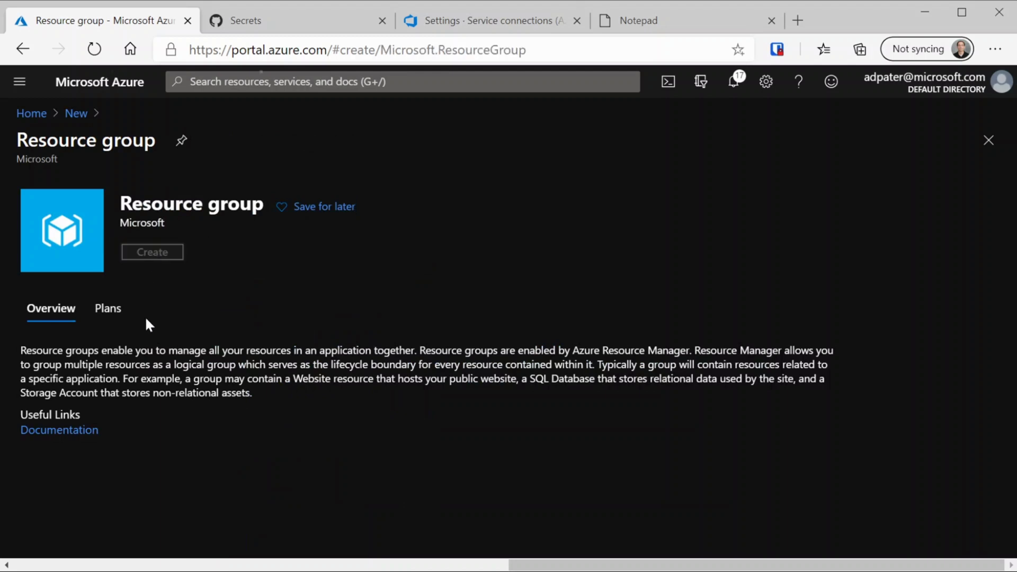
# - Name the new resource group Test-Dev and create it
pyautogui.click(279, 350)
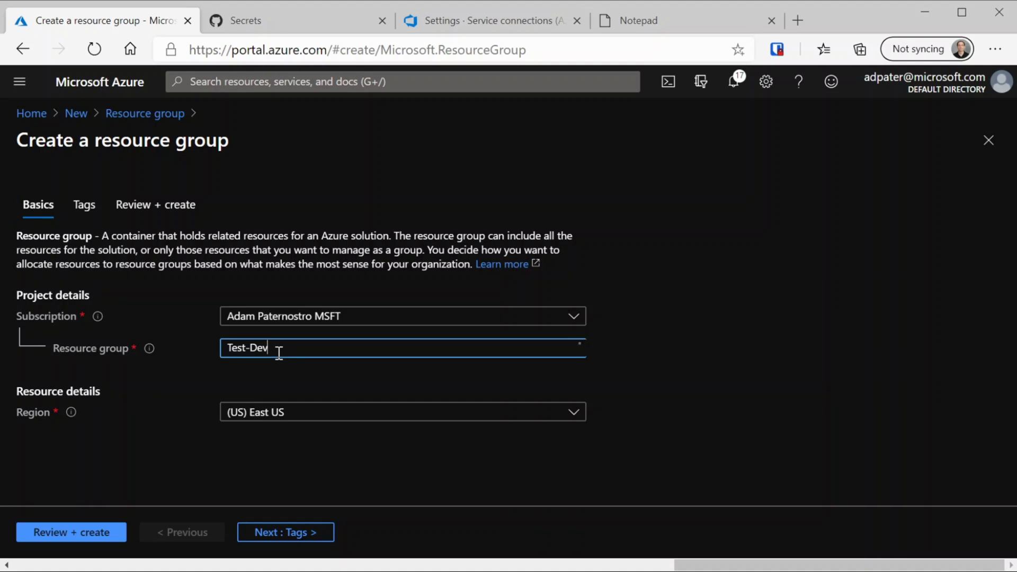
pyautogui.click(80, 536)
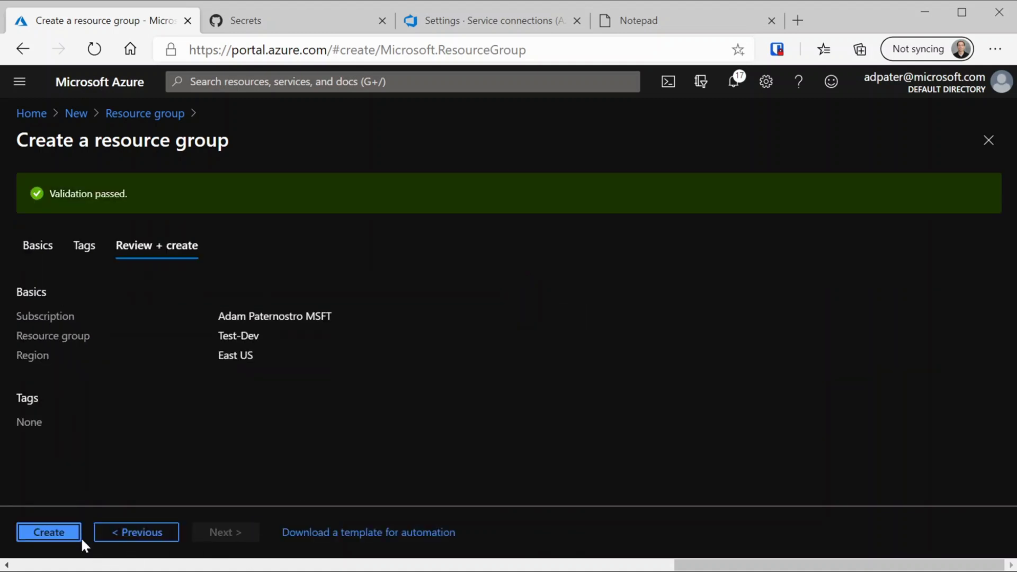
pyautogui.click(57, 531)
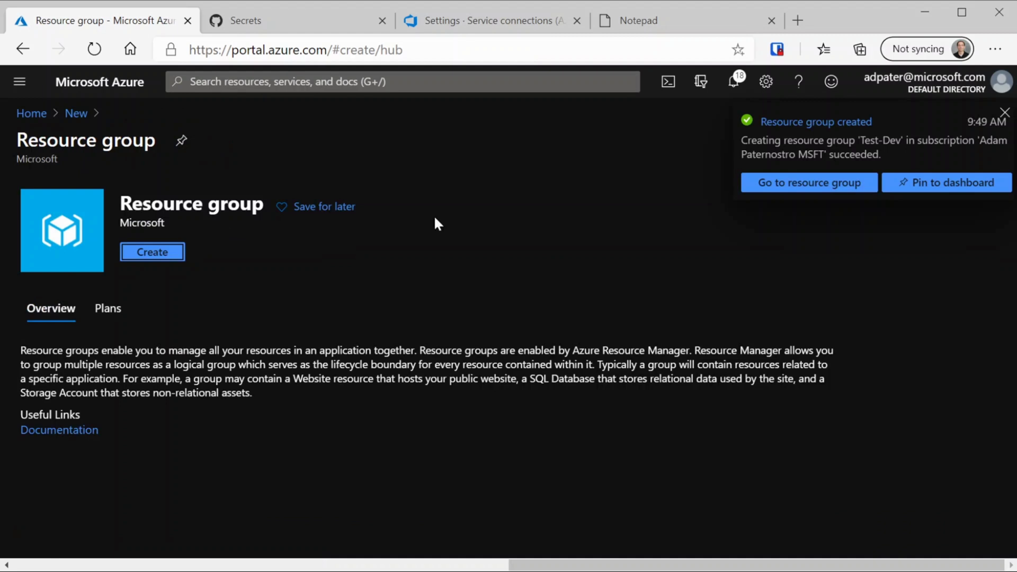
# - In the Test-Dev resource group's access control, assign the Contributor role to the DatabricksDevOpsGitHubAction service principal
pyautogui.click(809, 186)
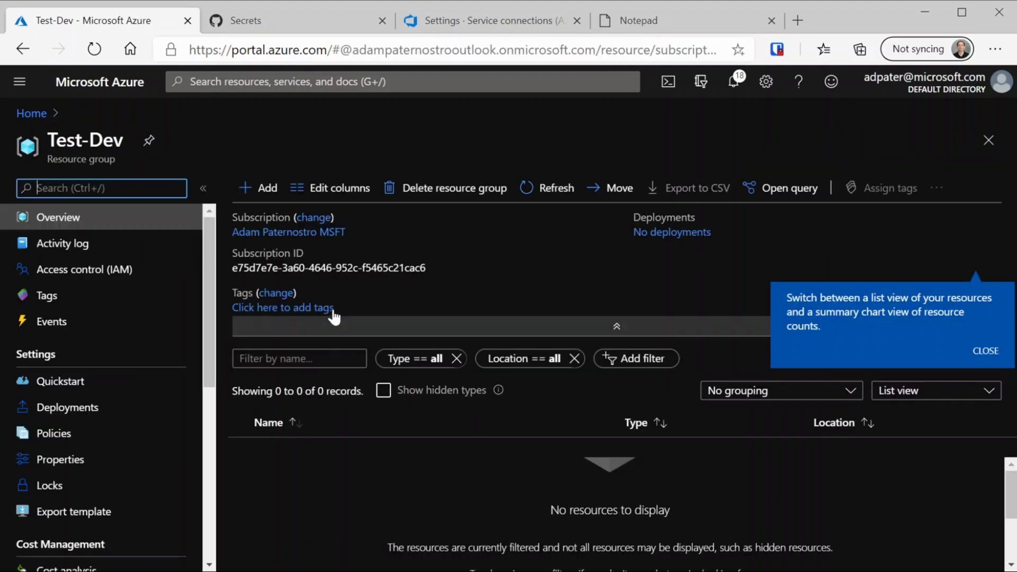
pyautogui.click(56, 270)
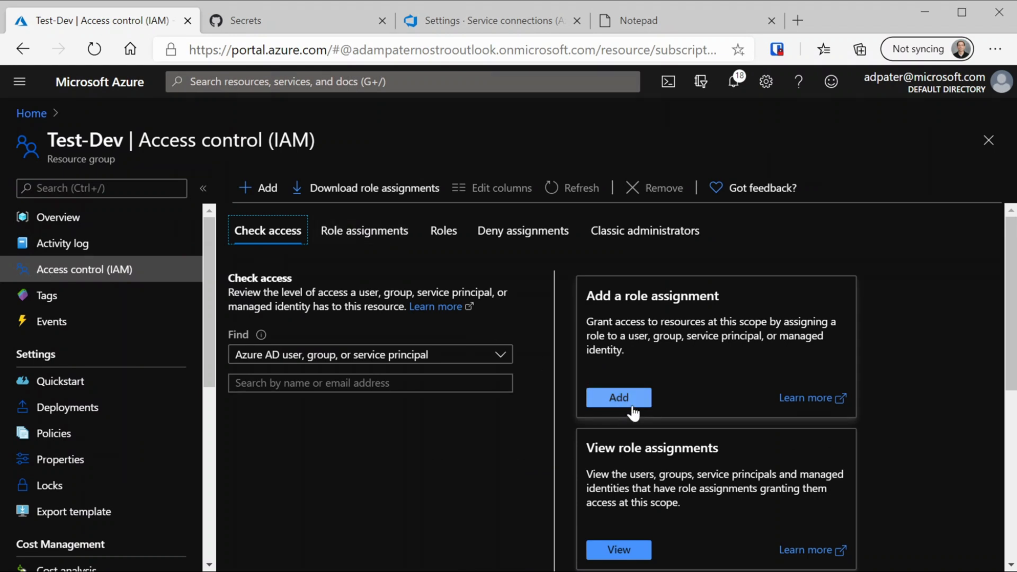
pyautogui.click(608, 398)
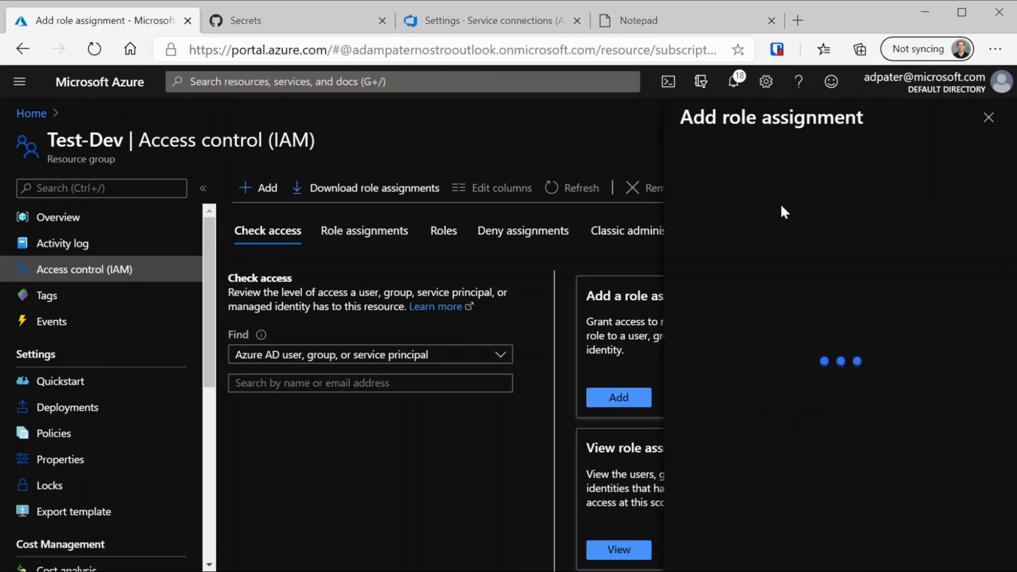
pyautogui.click(789, 189)
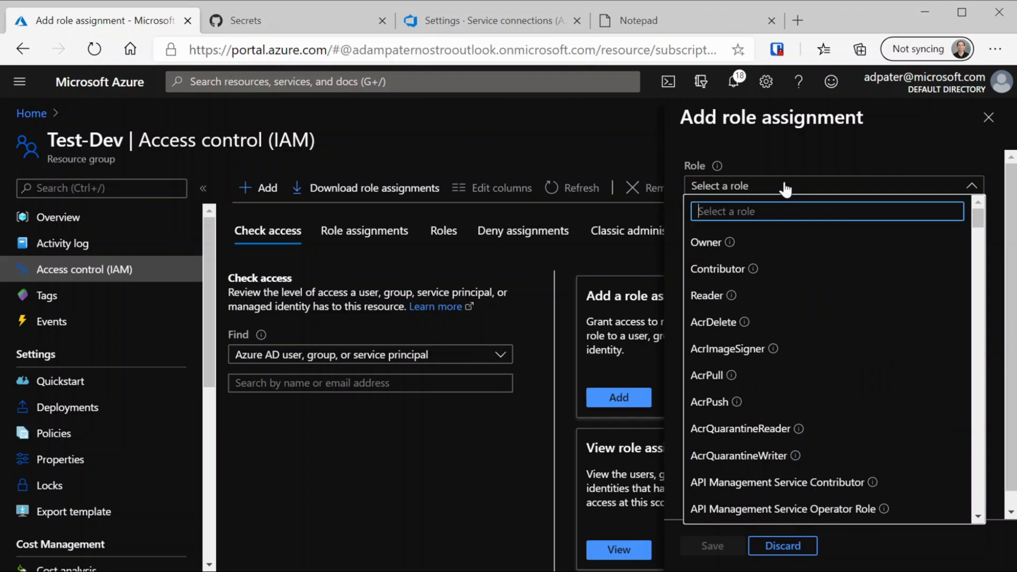
pyautogui.click(728, 267)
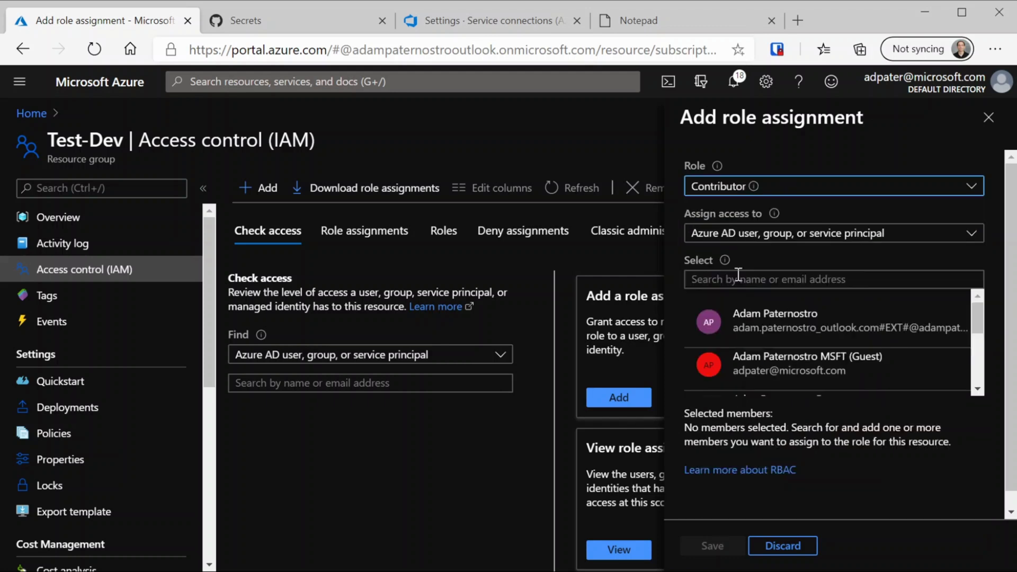
pyautogui.click(787, 281)
pyautogui.write('data')
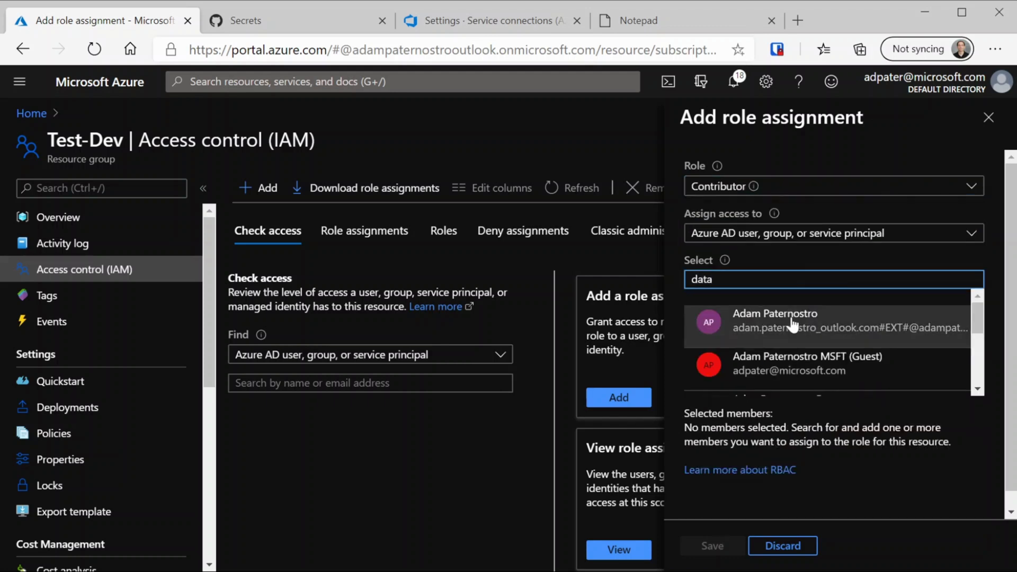
pyautogui.click(794, 329)
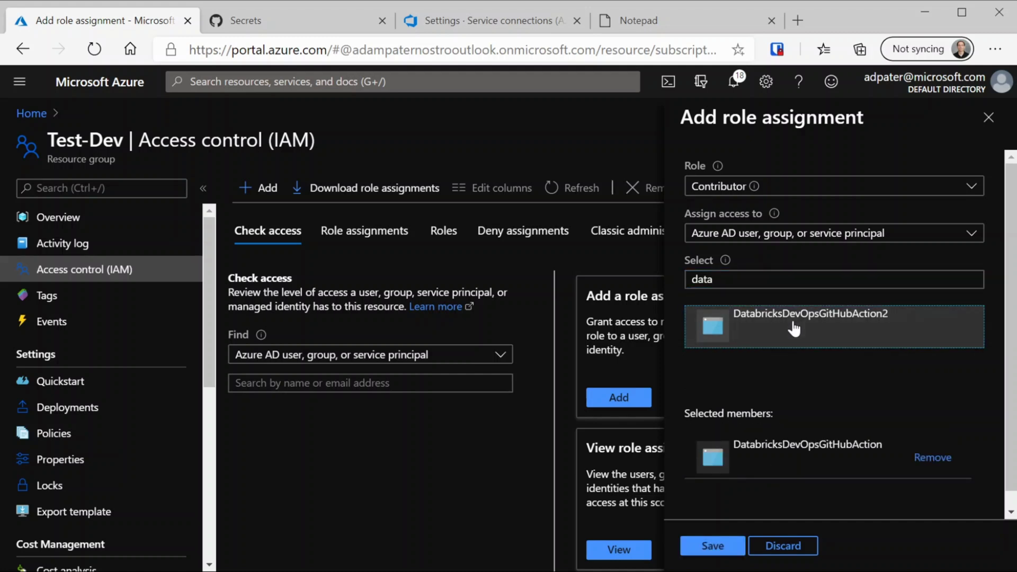
pyautogui.click(727, 555)
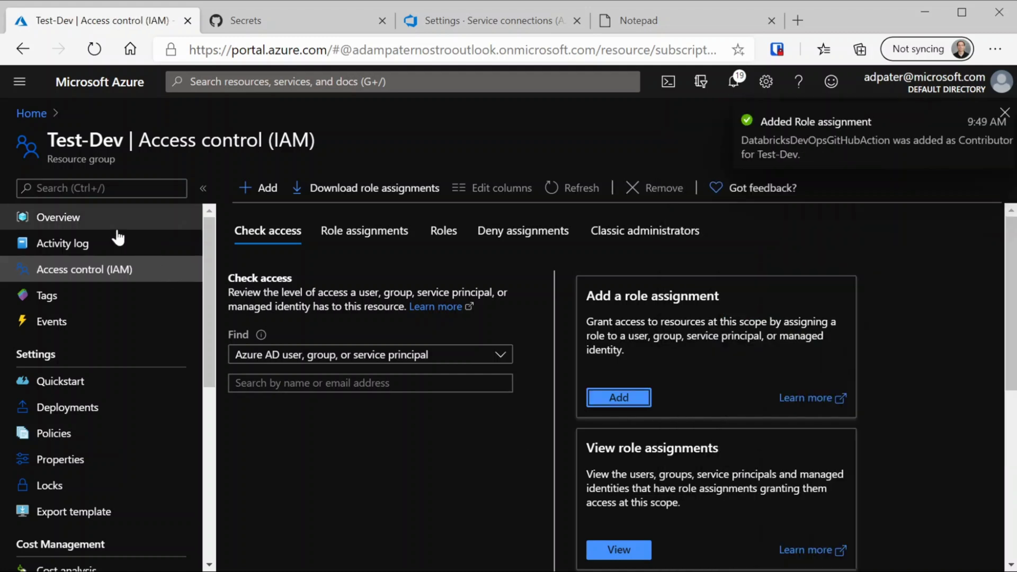
pyautogui.moveTo(49, 141); pyautogui.dragTo(123, 141)
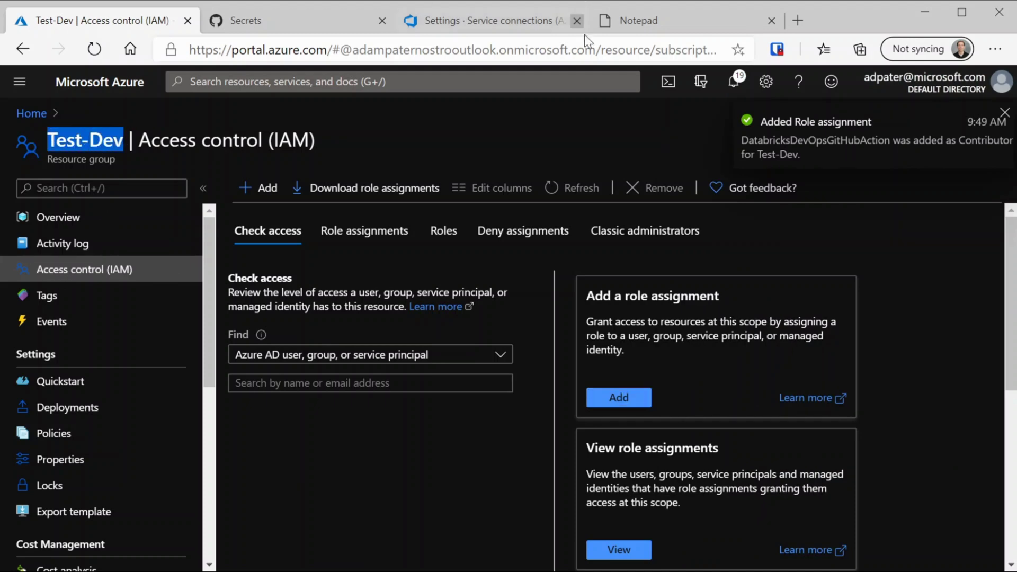
# - On the Notepad page, add the line - Resource Group "Databricks-Dev-Ops-DEV" below the agenda, with blank lines around it
pyautogui.click(673, 24)
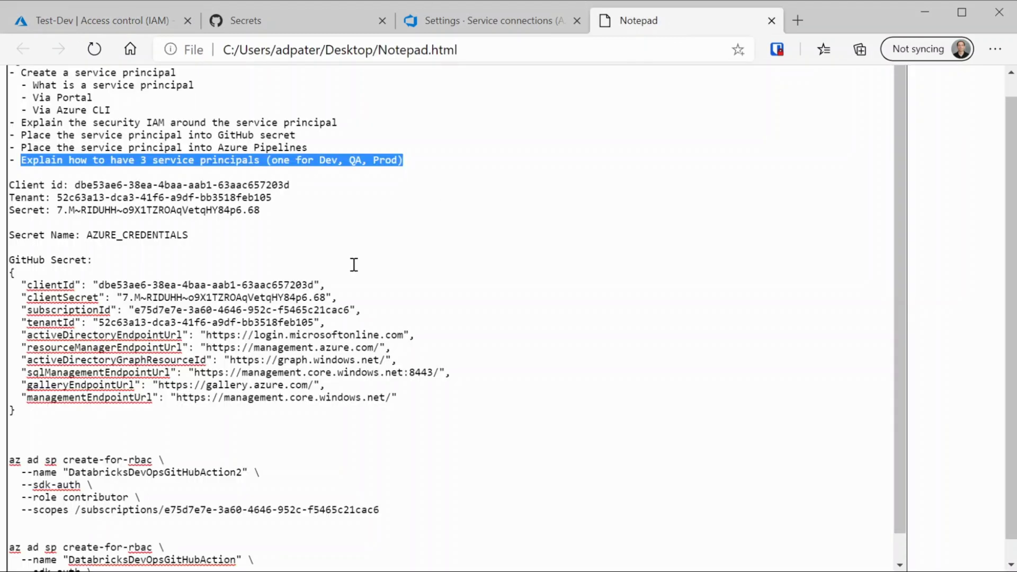
pyautogui.click(445, 157)
pyautogui.press('Return')
pyautogui.press('Return')
pyautogui.press('Return')
pyautogui.press('Up')
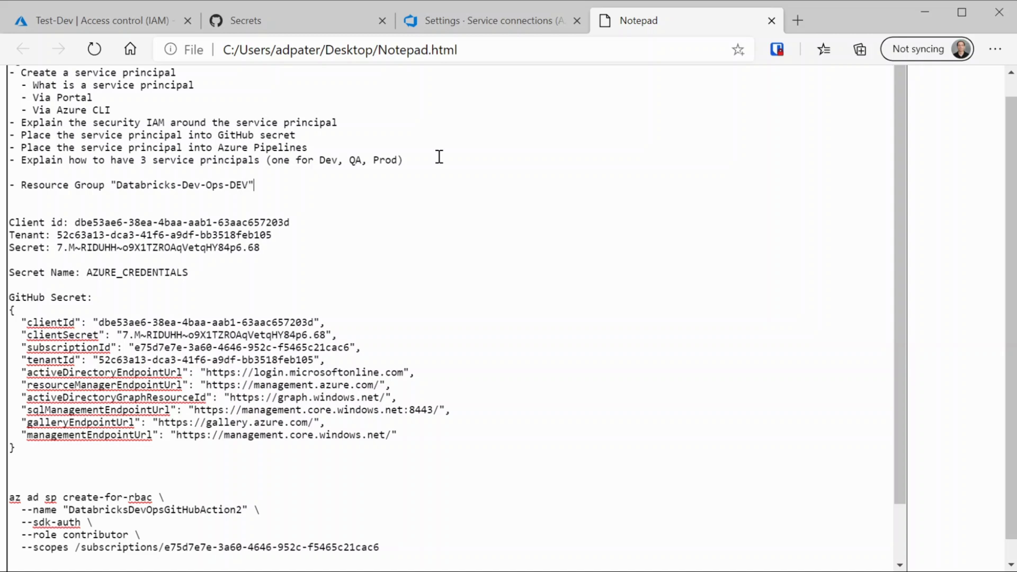
pyautogui.press('Return')
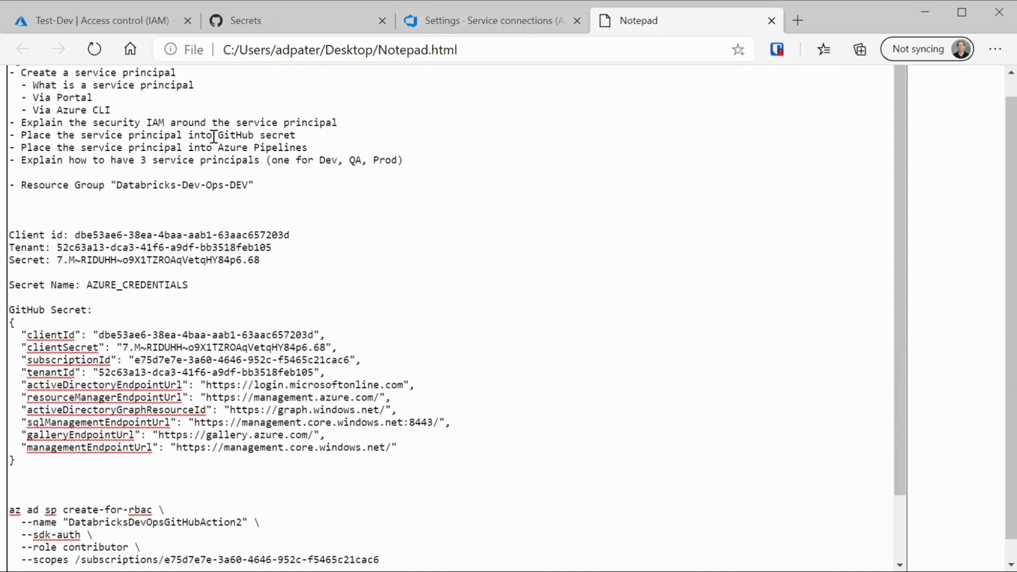
# - Split "Databricks-Dev-Ops-DEV" onto its own dashed line below the Resource Group heading
pyautogui.click(111, 184)
pyautogui.press('Return')
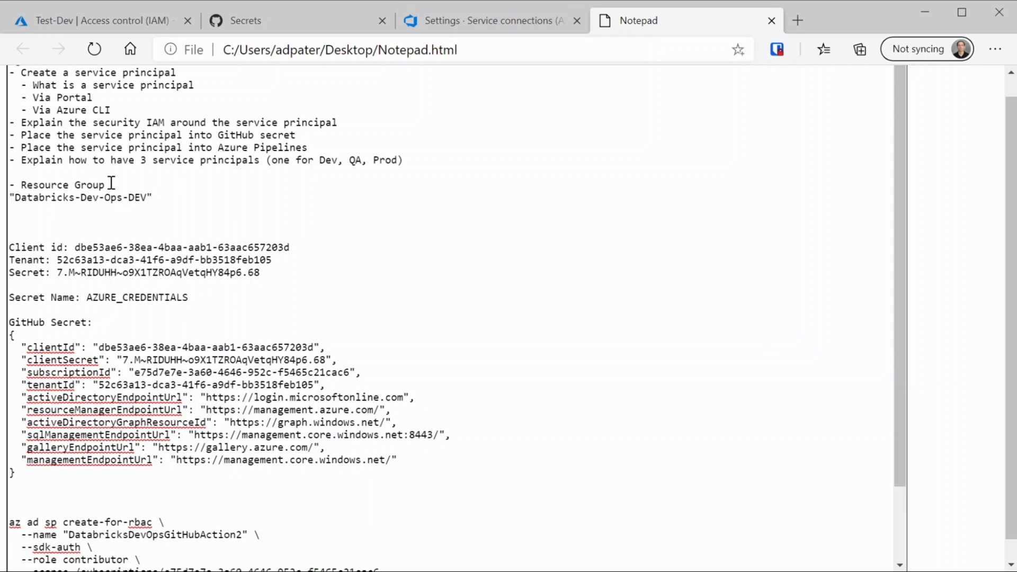
pyautogui.write('-')
# - Duplicate the "Databricks-Dev-Ops-DEV" line twice below itself
pyautogui.hotkey('shift', 'End')
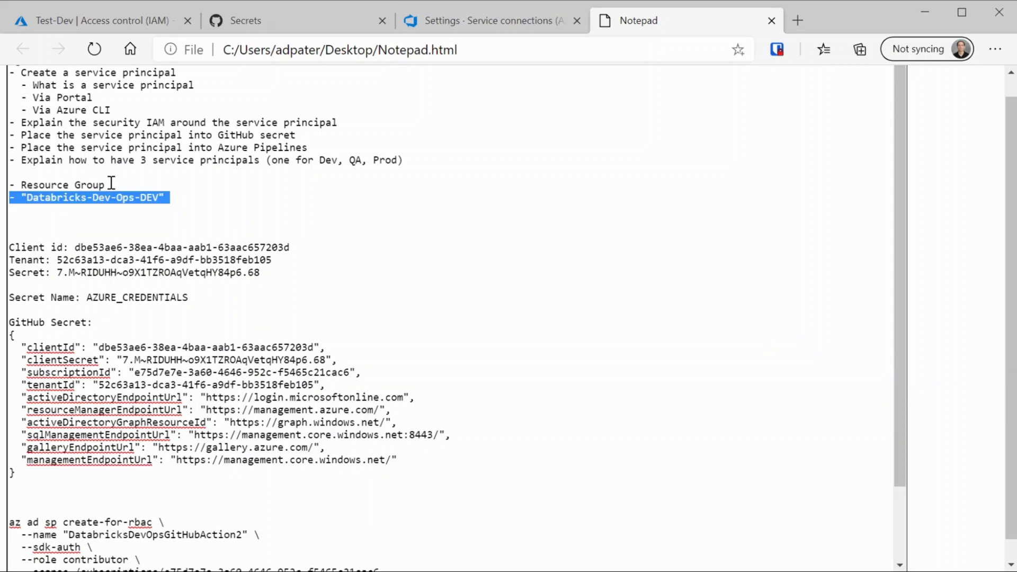
pyautogui.hotkey('ctrl', 'c')
pyautogui.press('End')
pyautogui.press('Return')
pyautogui.hotkey('ctrl', 'v')
pyautogui.press('Return')
pyautogui.hotkey('ctrl', 'v')
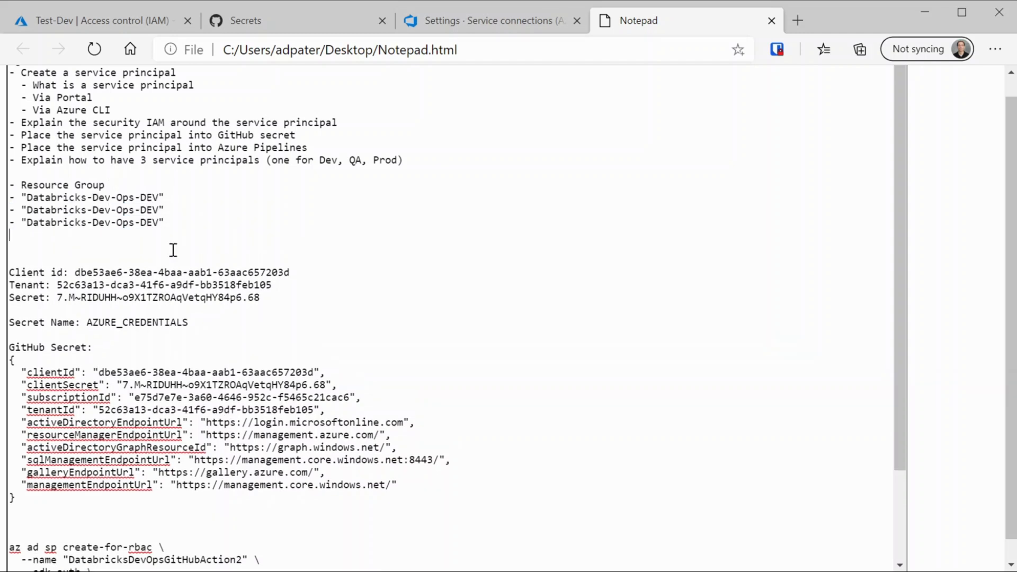
# - Change the second resource group name to "Databricks-Dev-Ops-QA" and the third to "Databricks-Dev-Ops-PROD"
pyautogui.moveTo(142, 200); pyautogui.dragTo(161, 210)
pyautogui.click(158, 210)
pyautogui.press('BackSpace')
pyautogui.press('BackSpace')
pyautogui.write('QA')
pyautogui.press('Left')
pyautogui.press('Left')
pyautogui.press('BackSpace')
pyautogui.press('Delete')
pyautogui.press('Delete')
pyautogui.press('Delete')
pyautogui.write('PROD')
# - Append -> service principal AZURE_CREDENTIALS-DEV to the DEV resource group line, reusing the secret name noted below
pyautogui.write('-> ser')
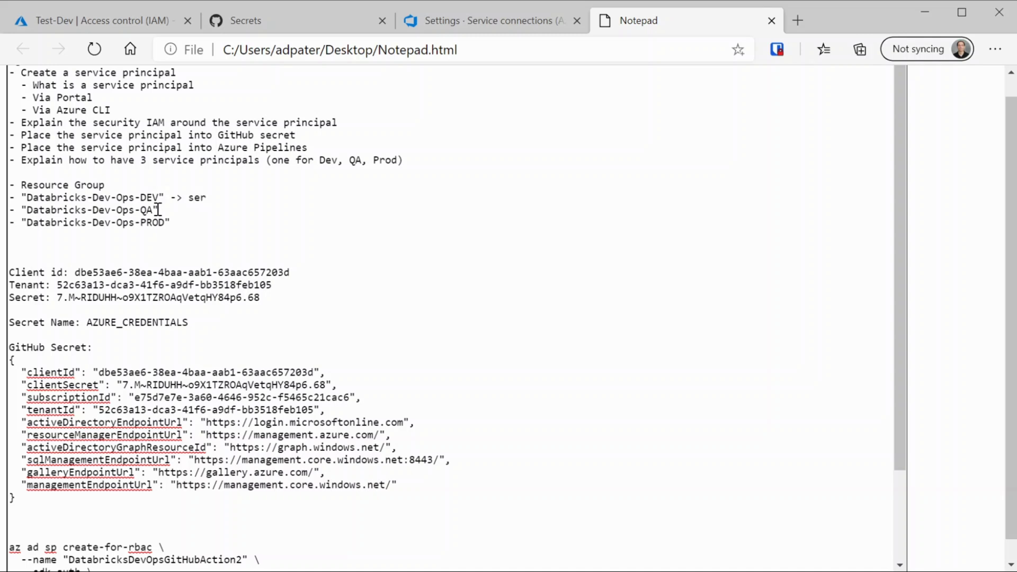
pyautogui.write('vice principal')
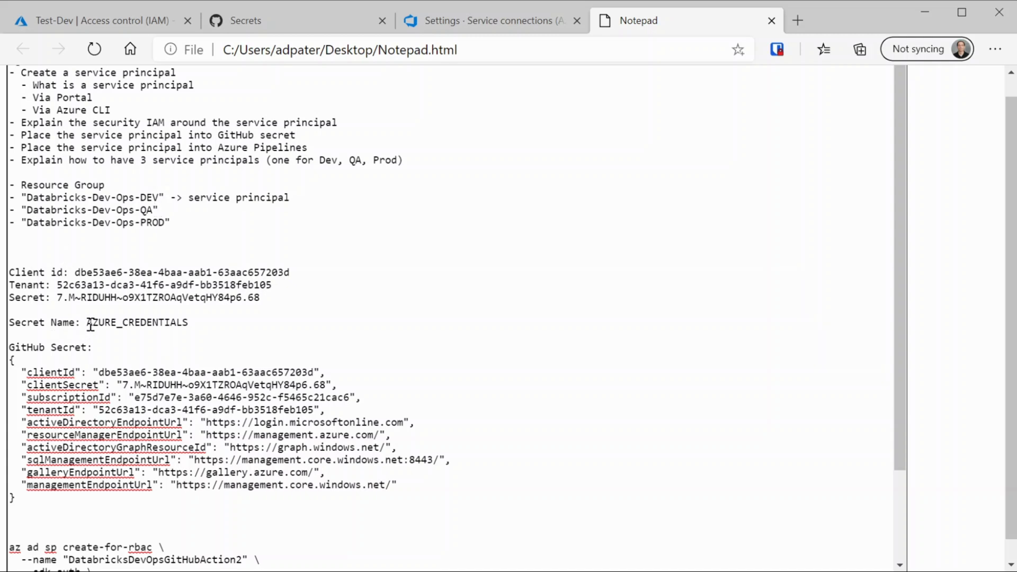
pyautogui.moveTo(86, 322); pyautogui.dragTo(189, 321)
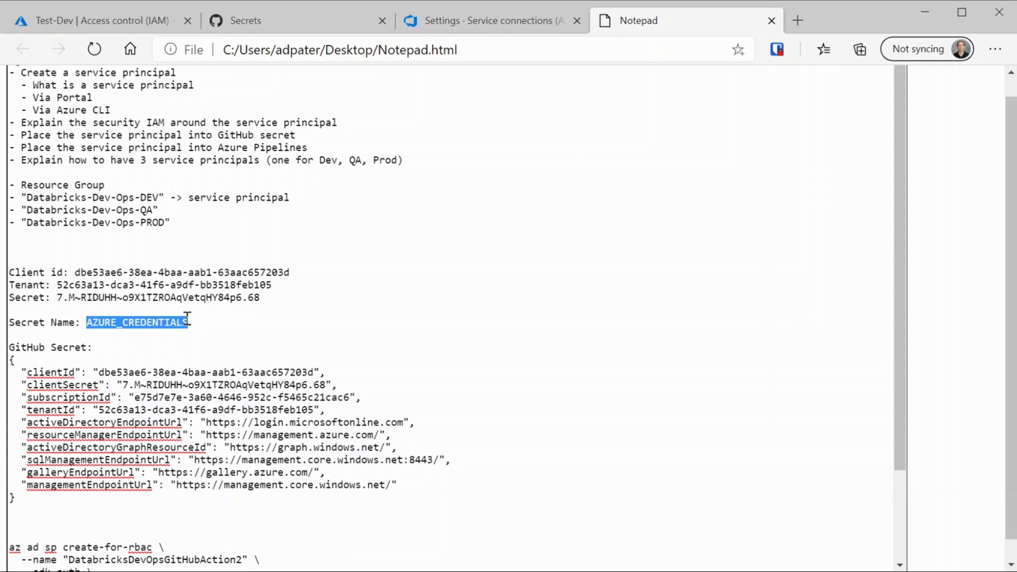
pyautogui.click(309, 194)
pyautogui.hotkey('ctrl', 'v')
pyautogui.write('-DEV')
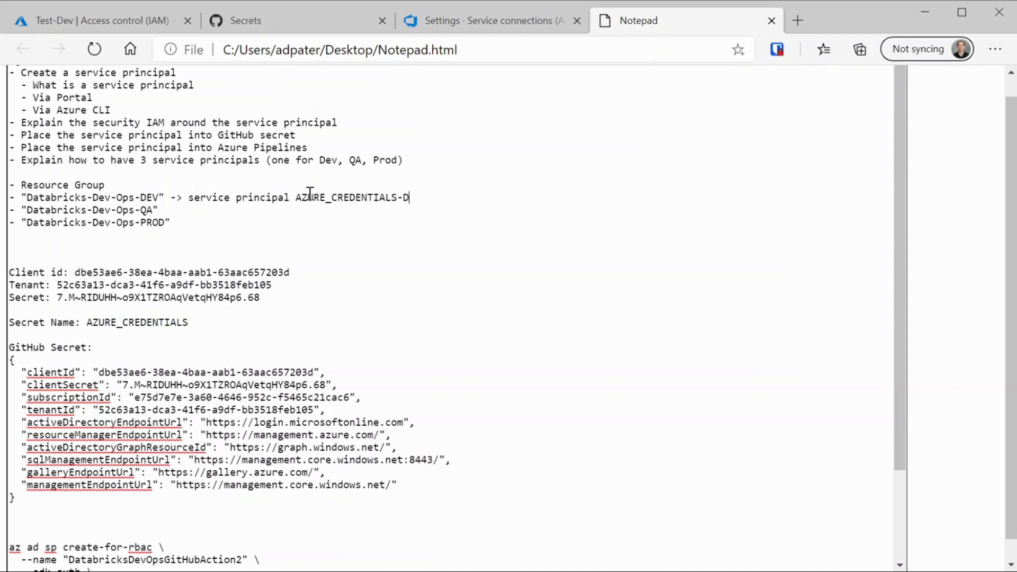
# - Copy the service principal note to the QA line and change its ending to AZURE_CREDENTIALS-QA
pyautogui.keyDown('shift'); pyautogui.click(170, 198); pyautogui.keyUp('shift')
pyautogui.click(179, 217)
pyautogui.hotkey('ctrl', 'v')
pyautogui.press('BackSpace')
pyautogui.press('BackSpace')
pyautogui.press('BackSpace')
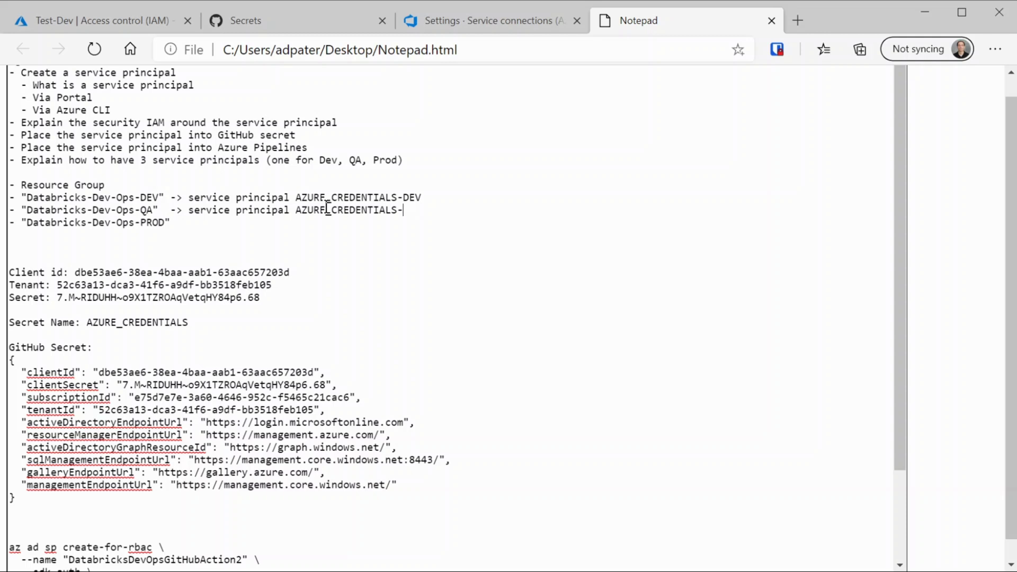
pyautogui.write('QA')
# - Add the service principal note to the PROD line with the ending AZURE_CREDENTIALS-PROD
pyautogui.click(345, 222)
pyautogui.hotkey('ctrl', 'v')
pyautogui.press('BackSpace')
pyautogui.press('BackSpace')
pyautogui.press('BackSpace')
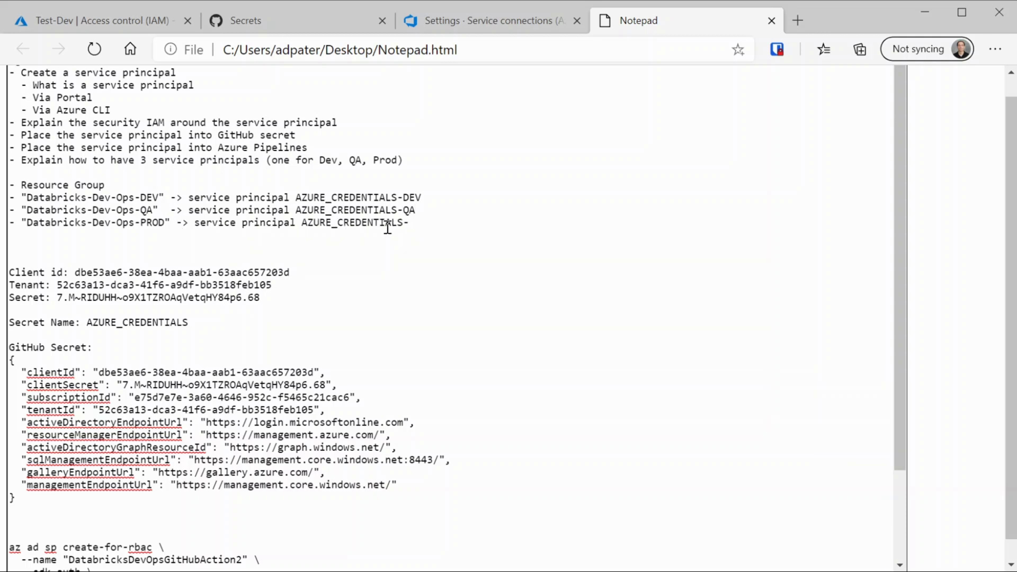
pyautogui.write('PROD')
# - Append -> Dev Azure Sub to the end of the DEV line
pyautogui.moveTo(295, 198); pyautogui.dragTo(428, 198)
pyautogui.click(428, 198)
pyautogui.write('-> Dev Azure Sub')
# - Copy the subscription note from the DEV line to the QA line and change it to QA Azure Sub
pyautogui.keyDown('shift'); pyautogui.click(428, 197); pyautogui.keyUp('shift')
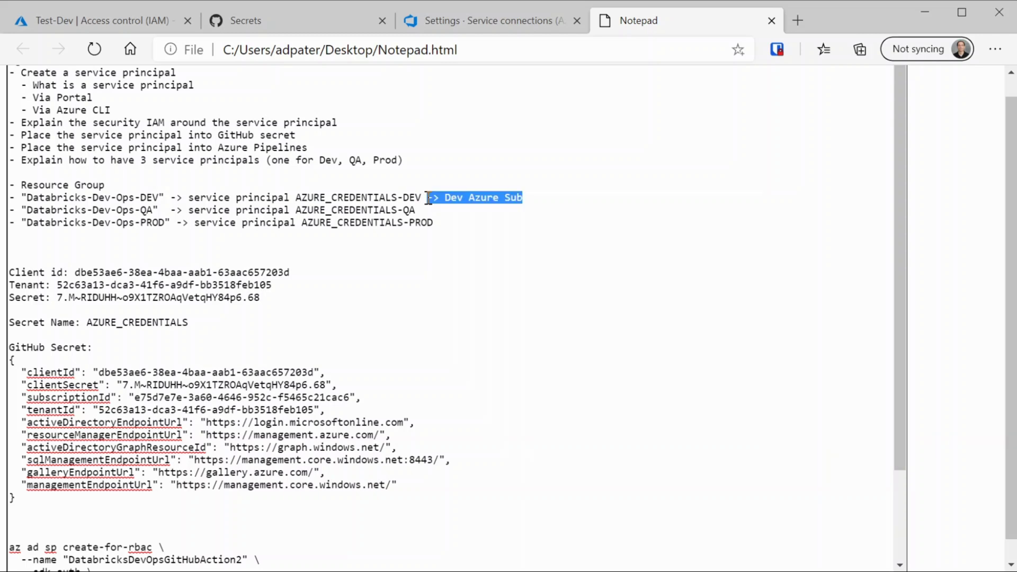
pyautogui.hotkey('ctrl', 'c')
pyautogui.click(438, 210)
pyautogui.hotkey('ctrl', 'v')
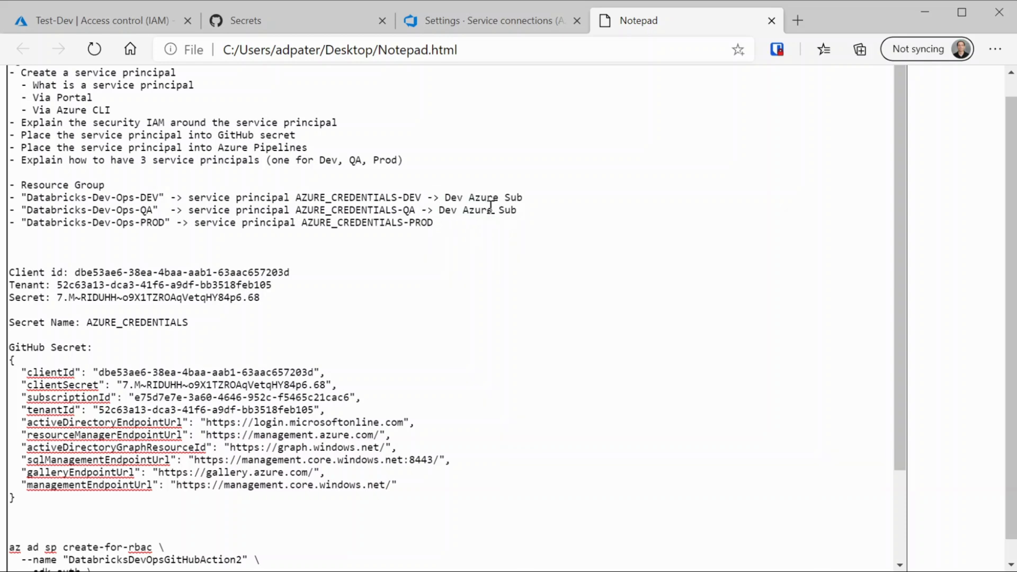
pyautogui.hotkey('ctrl', 'Left')
pyautogui.press('BackSpace')
pyautogui.press('BackSpace')
pyautogui.press('BackSpace')
pyautogui.press('BackSpace')
pyautogui.write('?')
pyautogui.write('QA')
pyautogui.press('BackSpace')
pyautogui.press('BackSpace')
pyautogui.press('BackSpace')
pyautogui.write('QA')
# - Append -> Prod Azure Sub to the end of the PROD line
pyautogui.press('Down')
pyautogui.write('->')
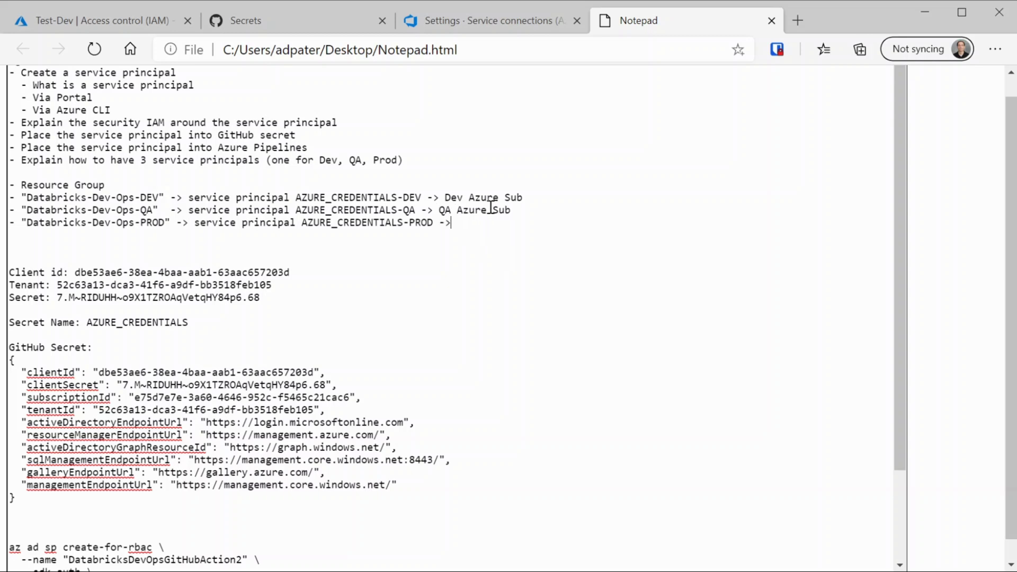
pyautogui.press('BackSpace')
pyautogui.press('BackSpace')
pyautogui.write('Prod Azure Sub')
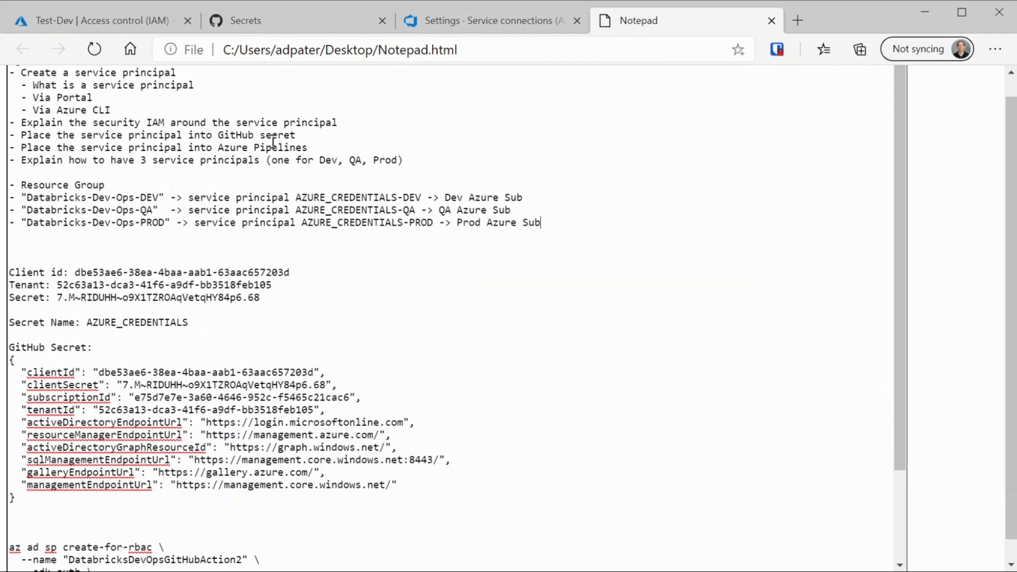
# - Highlight the DEV line's service principal and subscription notes and the environment endings of the three resource group names
pyautogui.moveTo(295, 197); pyautogui.dragTo(430, 197)
pyautogui.click(411, 197)
pyautogui.moveTo(301, 197); pyautogui.dragTo(528, 198)
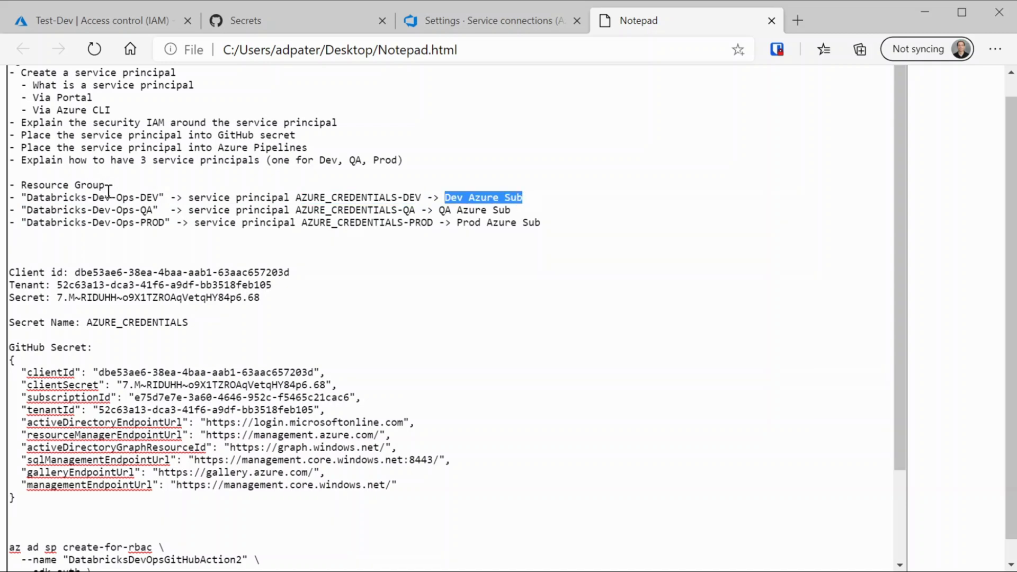
pyautogui.moveTo(153, 197); pyautogui.dragTo(147, 222)
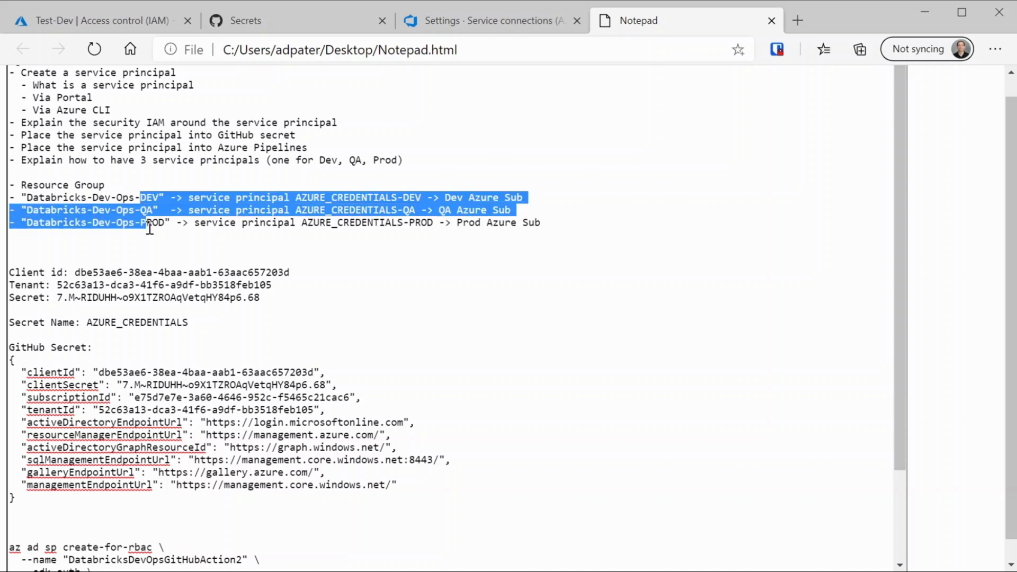
pyautogui.click(147, 223)
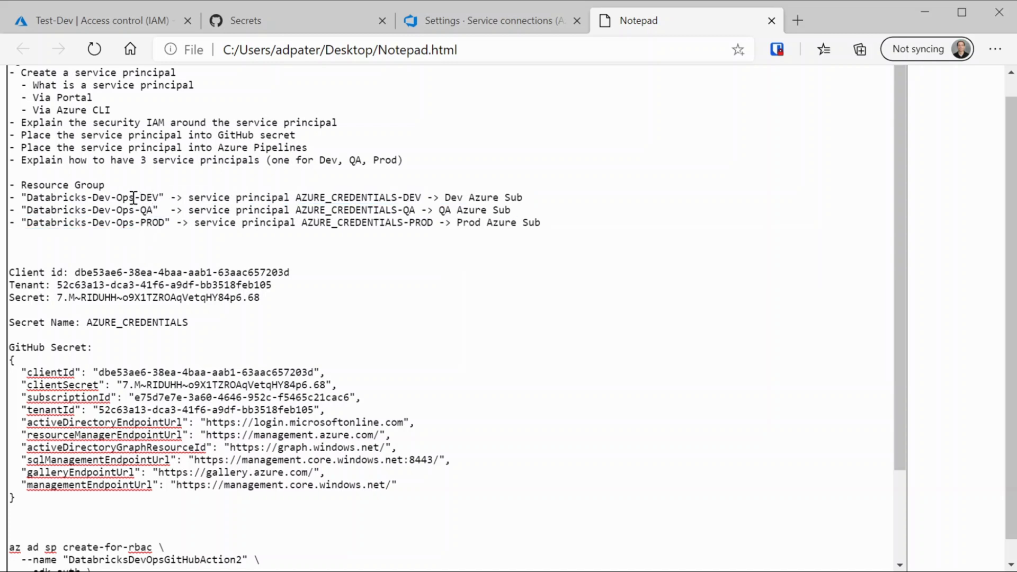
# - Remove the -DEV and -QA endings from the first two Databricks-Dev-Ops resource group names
pyautogui.moveTo(135, 198); pyautogui.dragTo(160, 199)
pyautogui.press('Delete')
pyautogui.press('Down')
pyautogui.press('Delete')
pyautogui.press('Delete')
pyautogui.press('Delete')
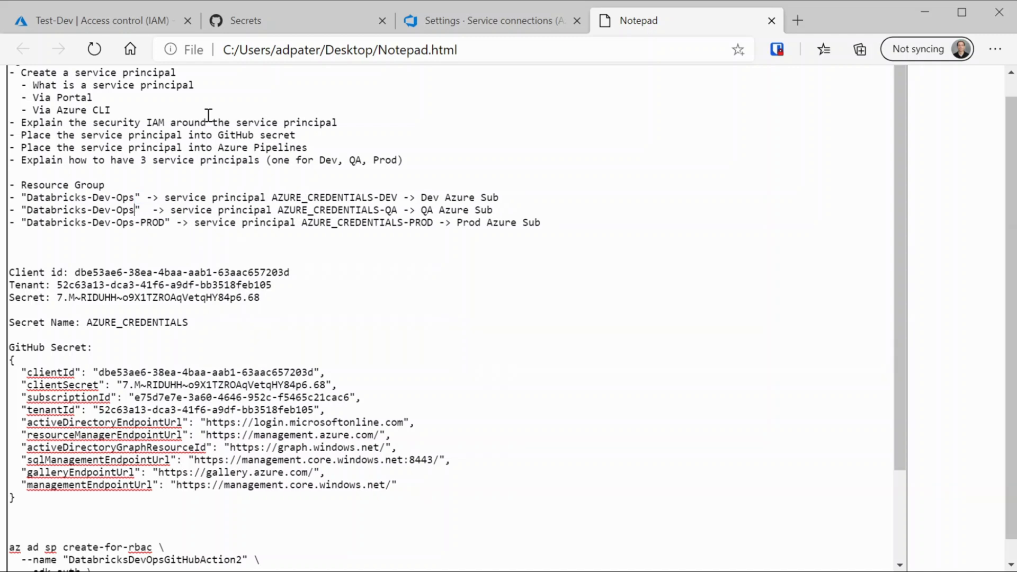
# - Remove the -PROD ending from the third resource group name so it reads Databricks-Dev-Ops
pyautogui.press('Down')
pyautogui.press('Delete')
pyautogui.press('Delete')
pyautogui.press('Delete')
pyautogui.press('Delete')
pyautogui.press('Delete')
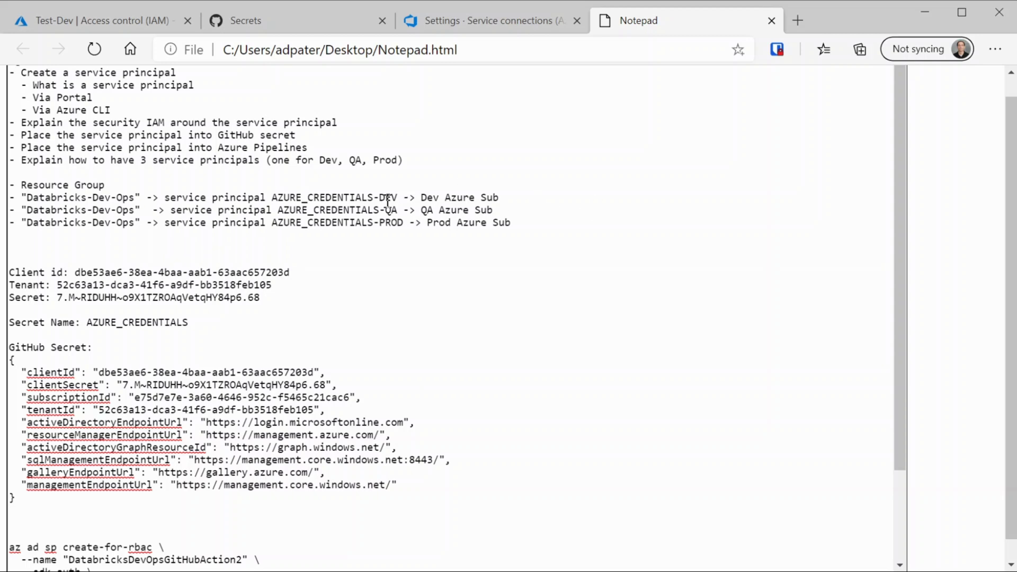
pyautogui.moveTo(418, 198); pyautogui.dragTo(513, 191)
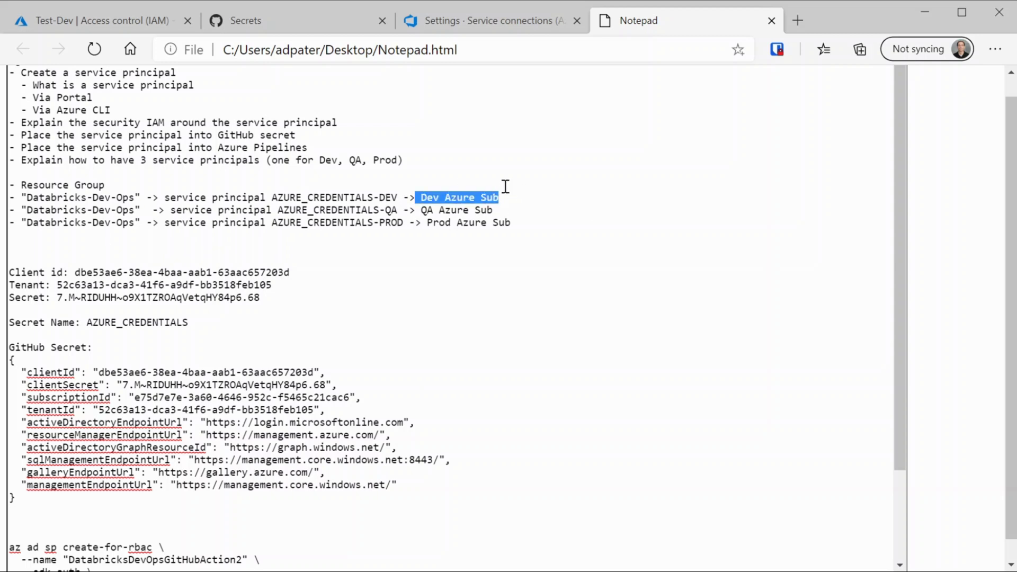
pyautogui.click(502, 185)
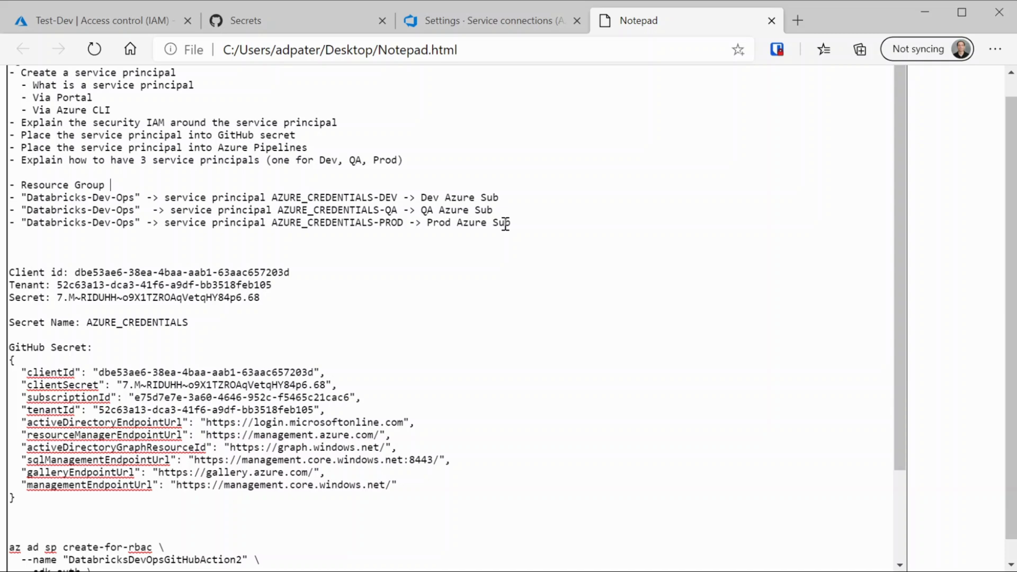
pyautogui.scroll(-2, 385, 284)
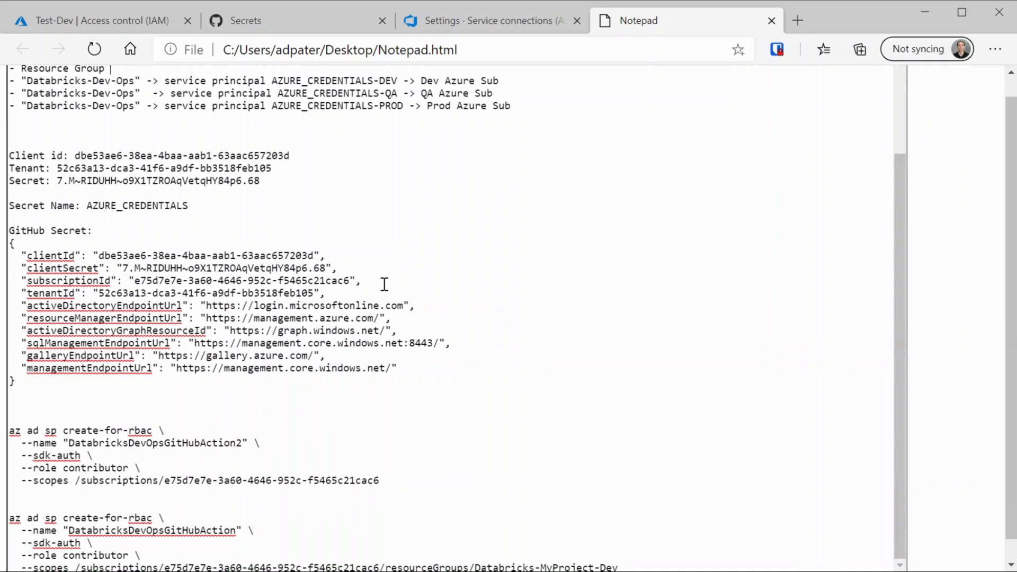
pyautogui.scroll(2, 384, 285)
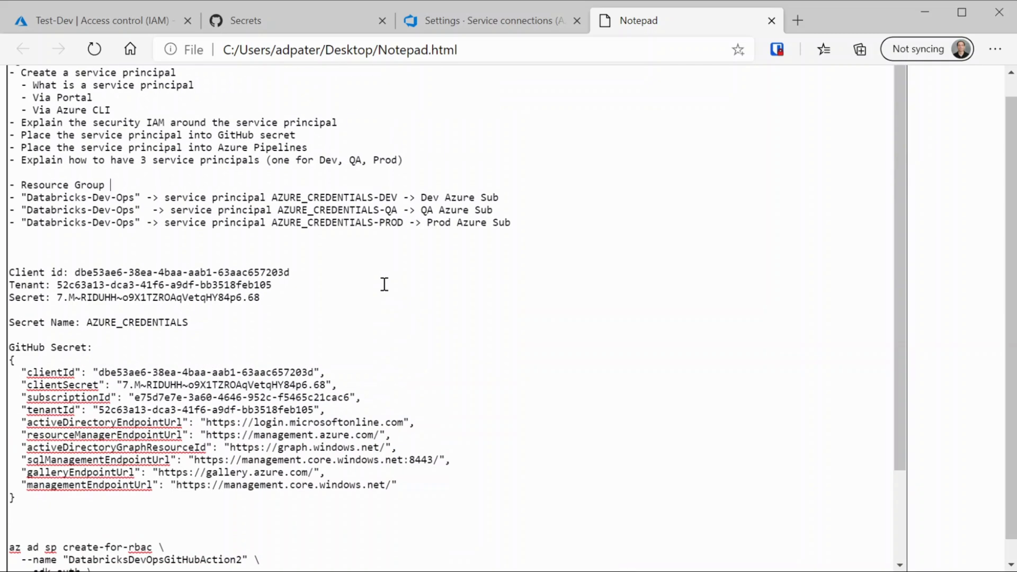